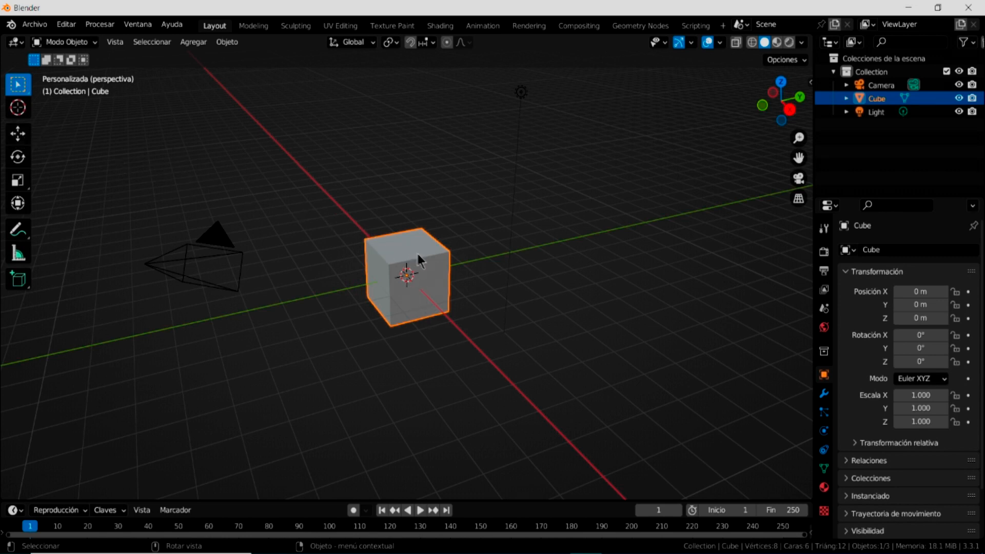
Step: Delete the default cube and add a mesh circle at the origin
{"action": "key", "text": "Delete"}
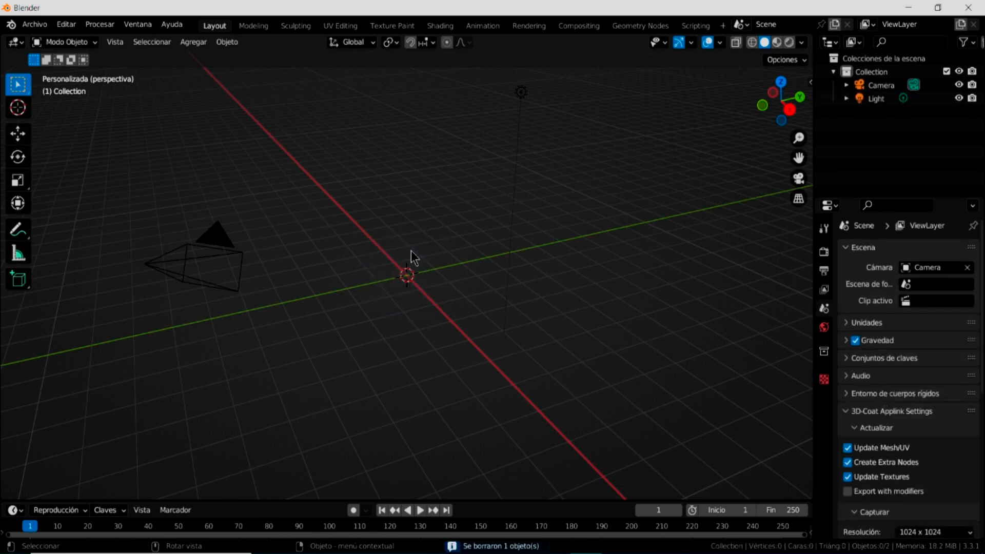
{"action": "left_click", "coordinate": [195, 42]}
{"action": "mouse_move", "coordinate": [201, 61]}
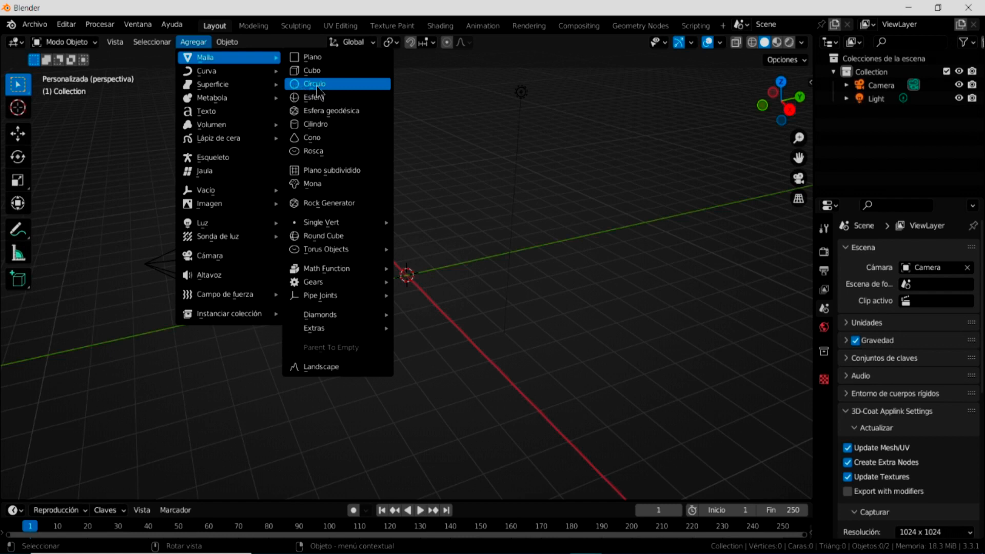
{"action": "left_click", "coordinate": [297, 85]}
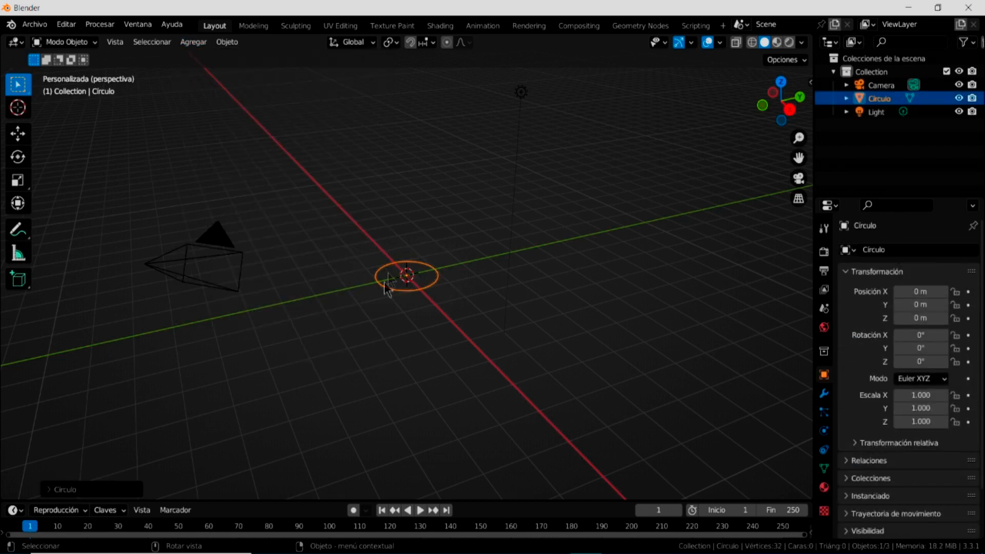
Step: Set the new circle's vertex count to 6 so that it forms a hexagon
{"action": "left_click", "coordinate": [101, 493]}
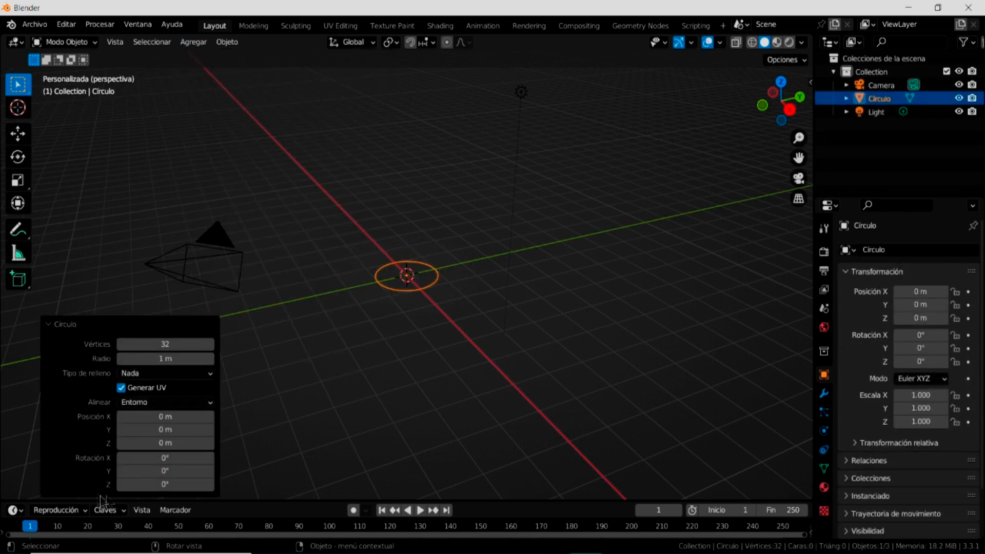
{"action": "left_click", "coordinate": [182, 344]}
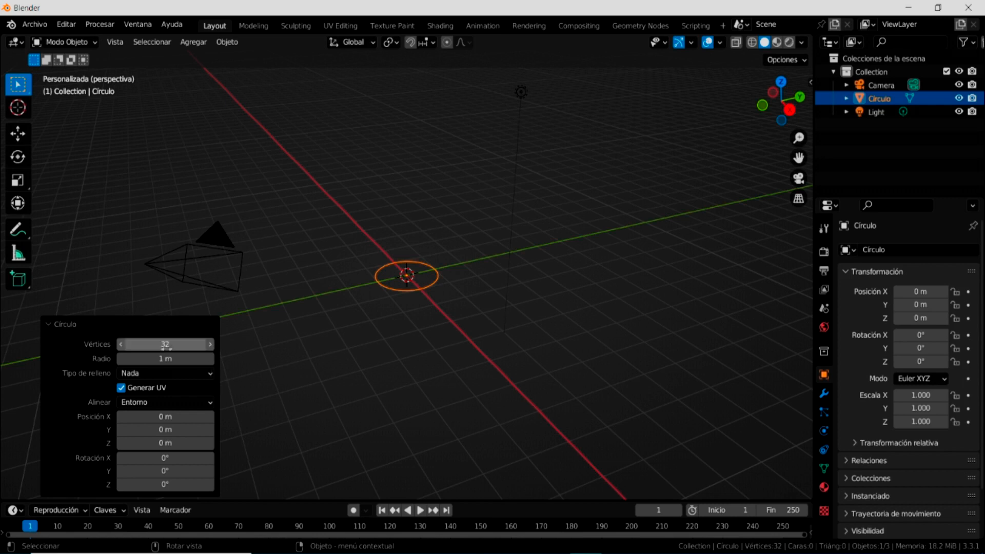
{"action": "type", "text": "3"}
{"action": "key", "text": "Return"}
{"action": "left_click_drag", "start_coordinate": [155, 343], "coordinate": [160, 343]}
{"action": "middle_click_drag", "start_coordinate": [382, 308], "coordinate": [400, 318]}
{"action": "scroll", "coordinate": [412, 276], "scroll_direction": "up", "scroll_amount": 6}
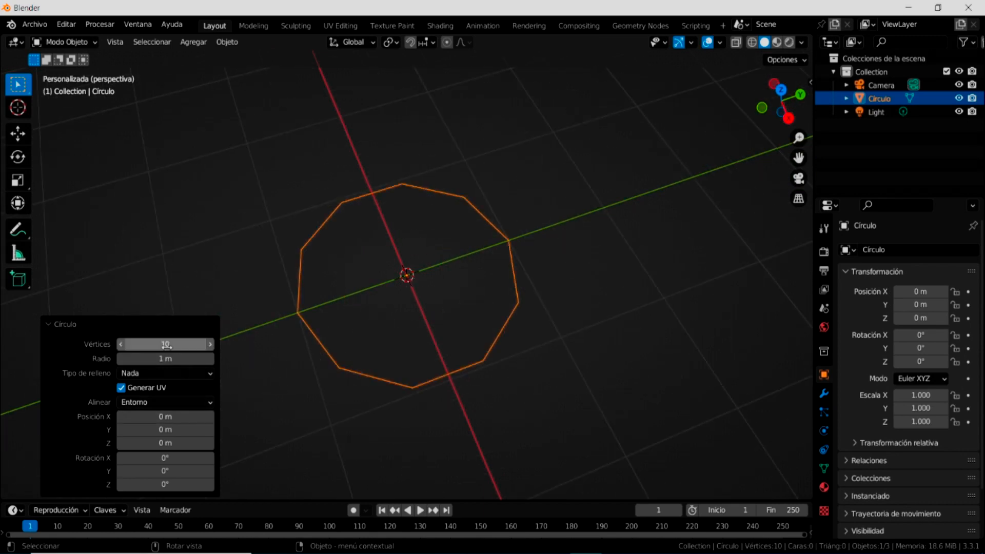
{"action": "left_click", "coordinate": [118, 343]}
{"action": "left_click", "coordinate": [118, 343]}
{"action": "left_click", "coordinate": [119, 343]}
{"action": "left_click", "coordinate": [118, 343]}
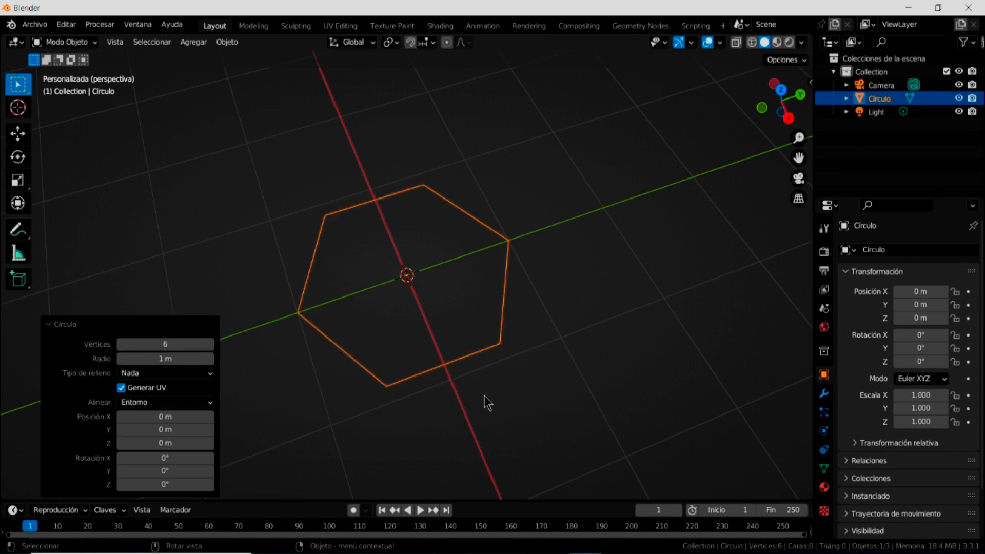
Step: Select the hexagon and switch it to Edit Mode
{"action": "left_click", "coordinate": [479, 427]}
{"action": "middle_click_drag", "start_coordinate": [478, 426], "coordinate": [361, 351]}
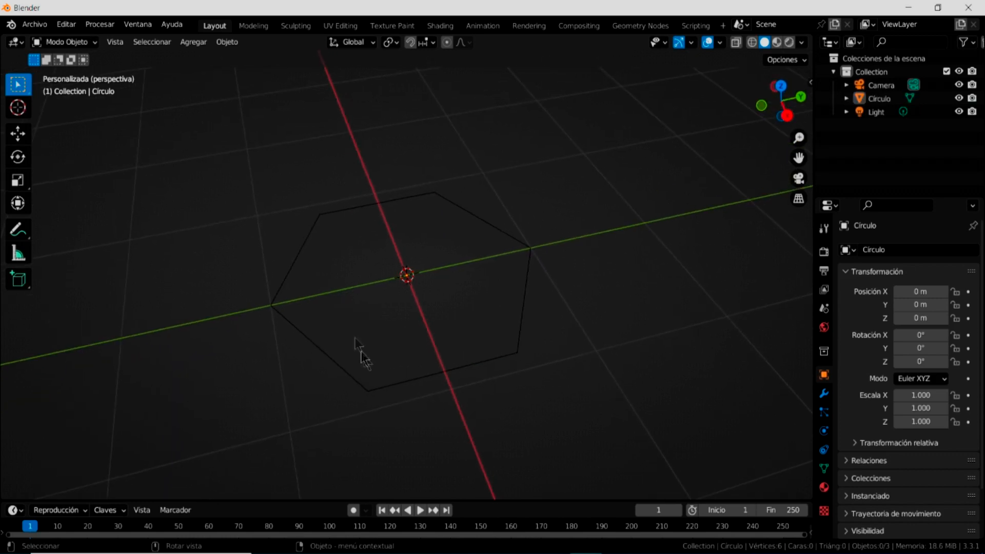
{"action": "left_click", "coordinate": [319, 217]}
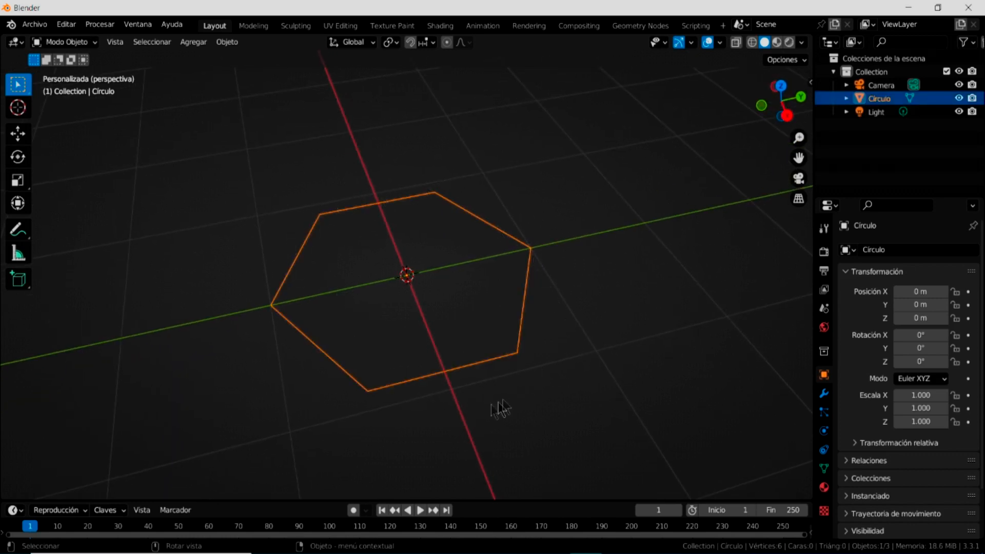
{"action": "left_click", "coordinate": [94, 43]}
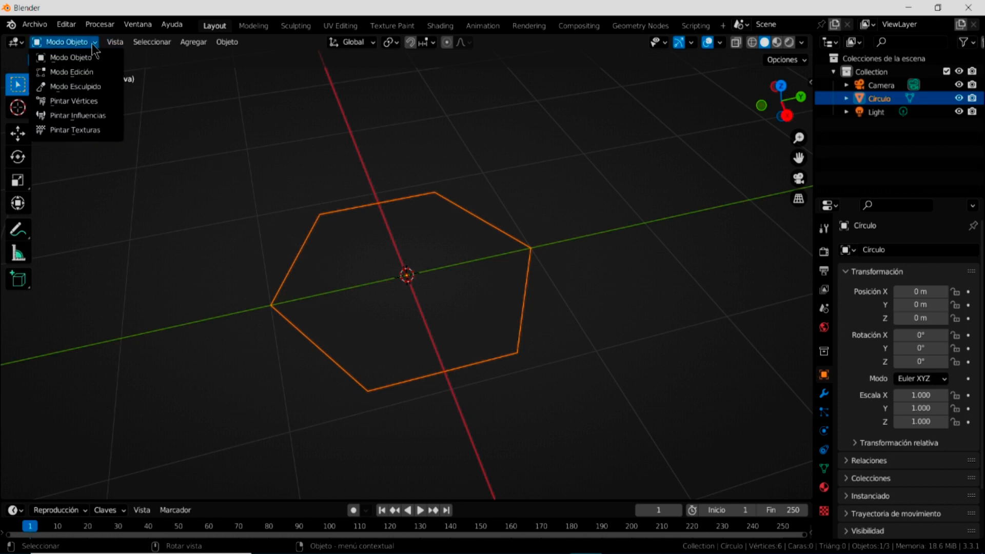
{"action": "left_click", "coordinate": [84, 71]}
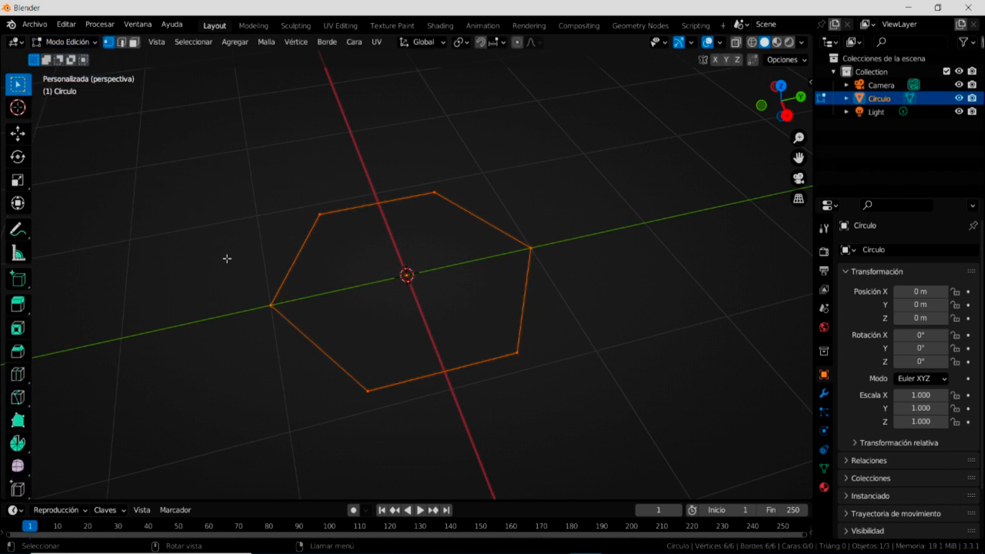
Step: Extrude the hexagon outline upward along Z by about 15.26 m to form a tall shaft
{"action": "scroll", "coordinate": [293, 307], "scroll_direction": "down", "scroll_amount": 8}
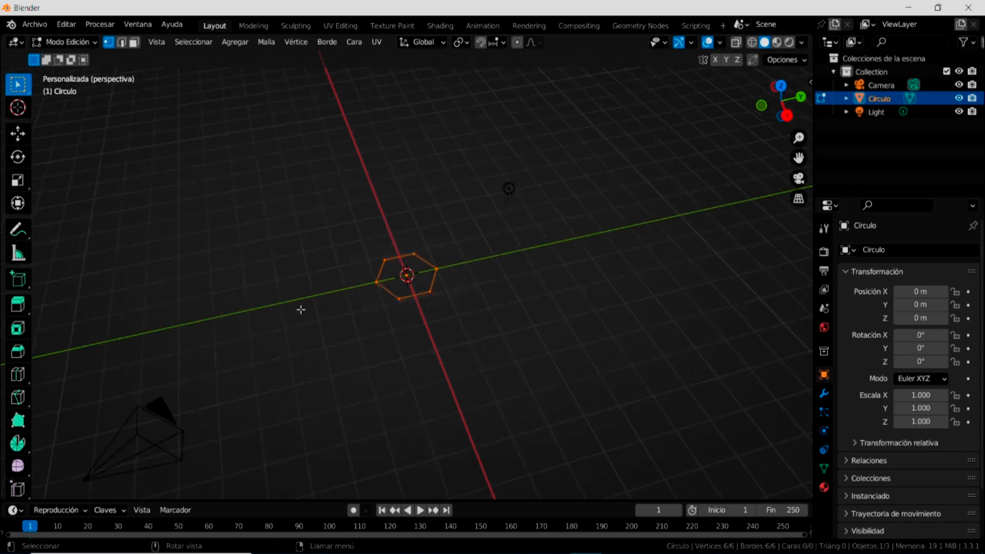
{"action": "middle_click_drag", "start_coordinate": [400, 331], "coordinate": [398, 330]}
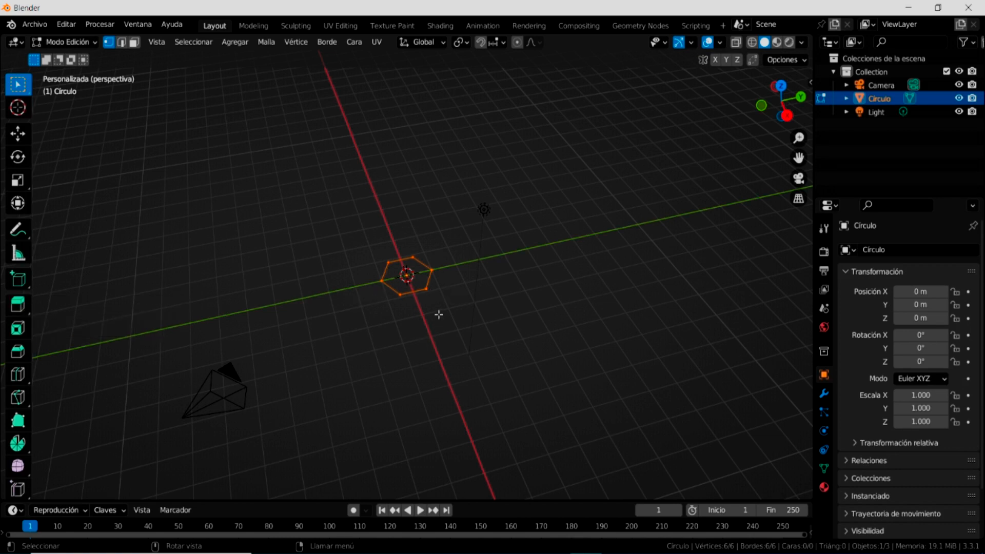
{"action": "key", "text": "e"}
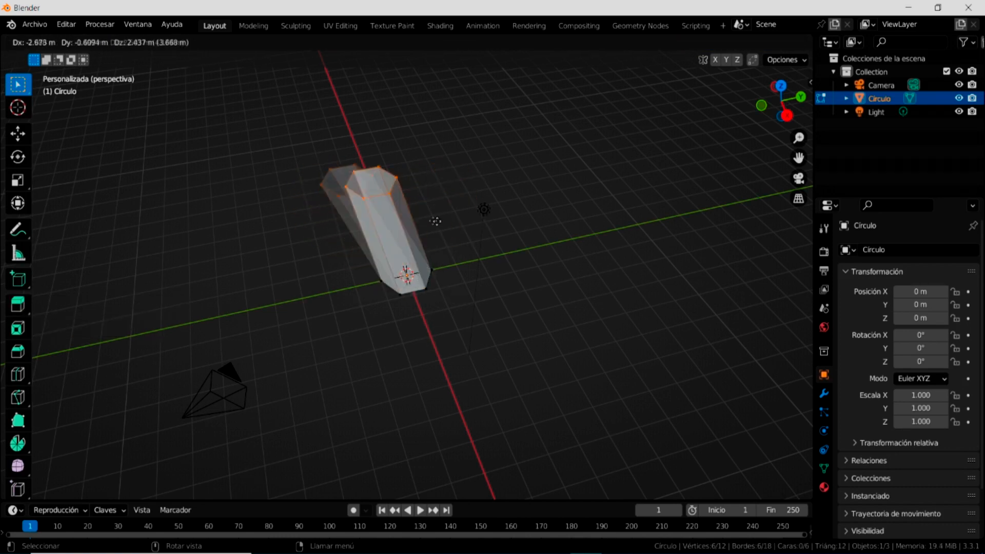
{"action": "key", "text": "z"}
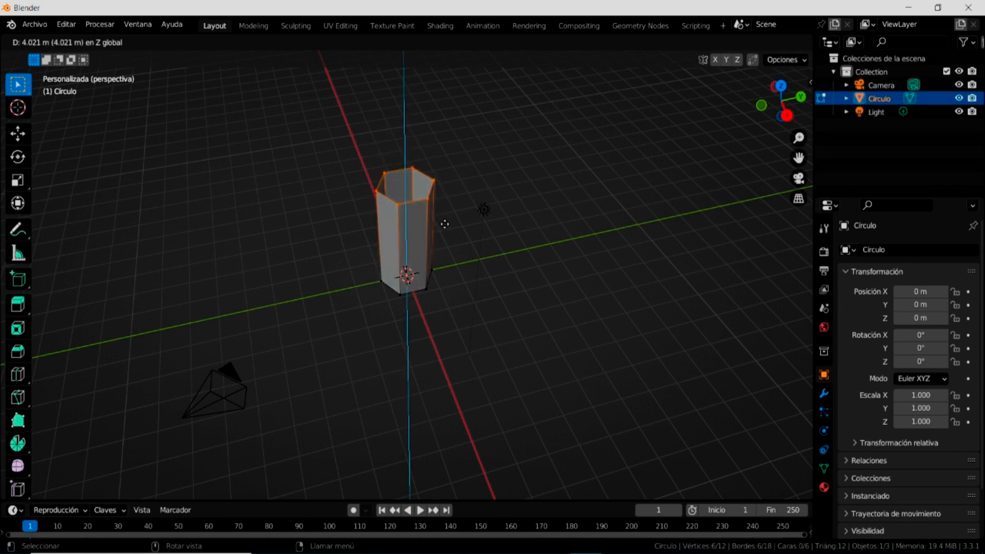
{"action": "left_click", "coordinate": [422, 170]}
{"action": "middle_click_drag", "start_coordinate": [565, 103], "coordinate": [530, 319]}
{"action": "scroll", "coordinate": [530, 319], "scroll_direction": "down", "scroll_amount": 6}
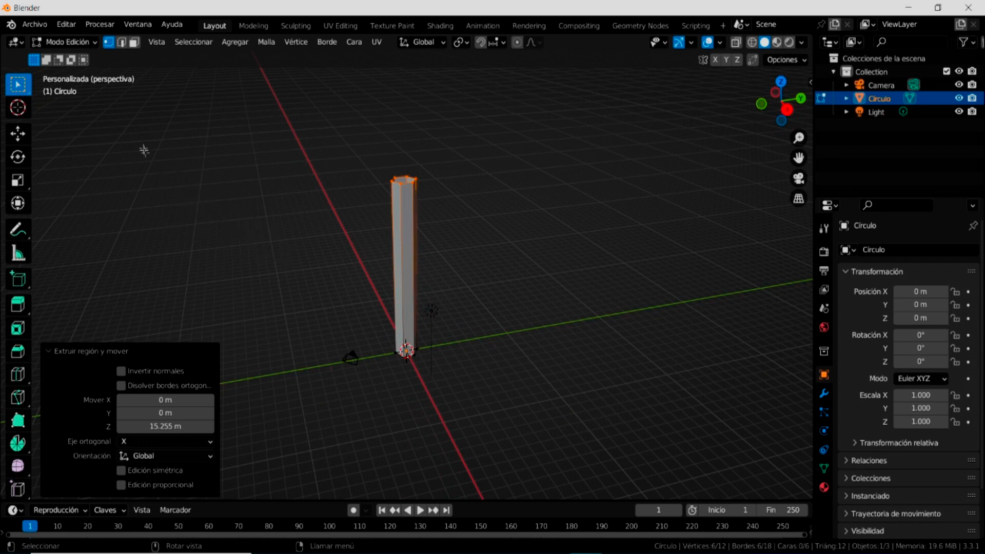
Step: Select the vertices at the shaft's lower end and extrude them about 2.69 m downward along Z
{"action": "left_click", "coordinate": [219, 215]}
{"action": "middle_click_drag", "start_coordinate": [457, 308], "coordinate": [288, 358]}
{"action": "scroll", "coordinate": [398, 341], "scroll_direction": "up", "scroll_amount": 3}
{"action": "middle_click_drag", "start_coordinate": [426, 363], "coordinate": [354, 296]}
{"action": "left_click_drag", "start_coordinate": [335, 257], "coordinate": [425, 312]}
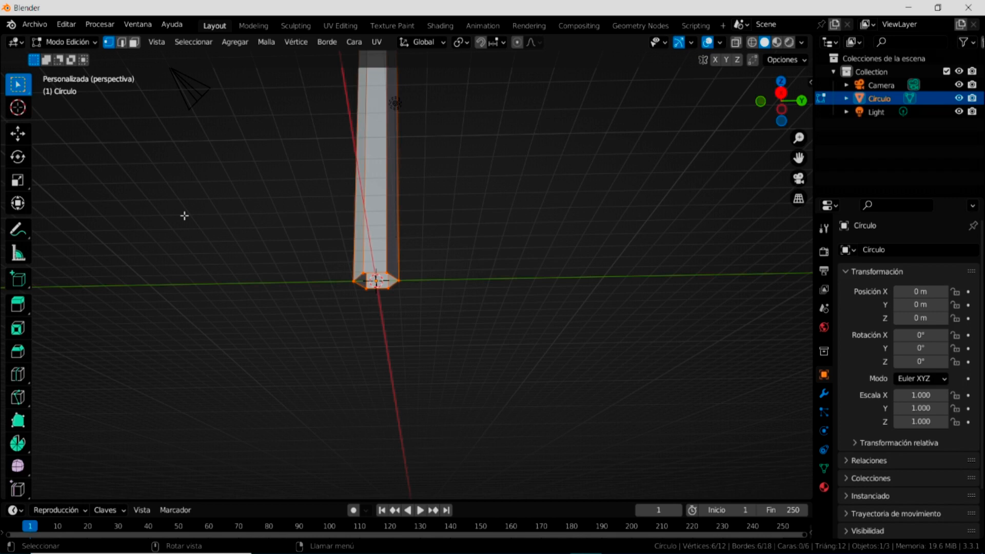
{"action": "key", "text": "e"}
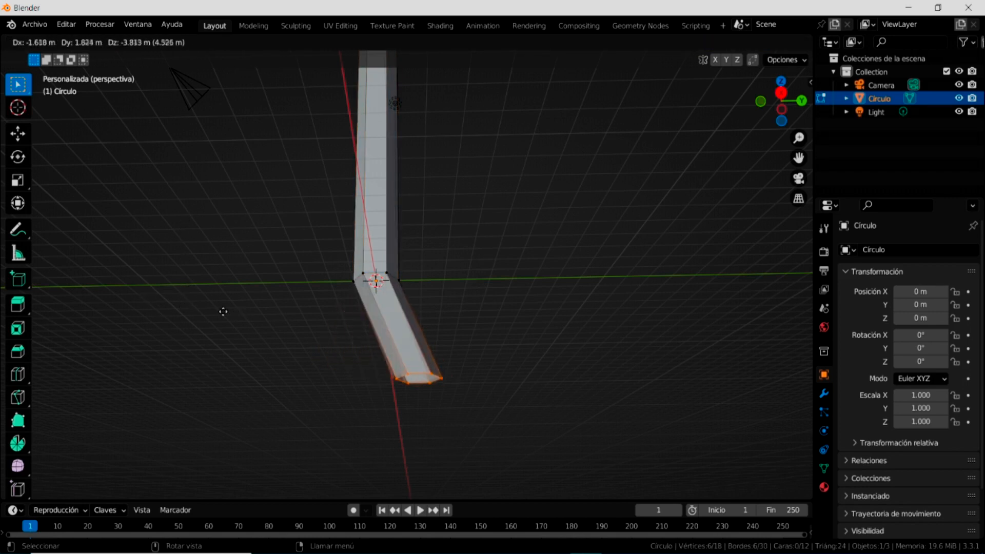
{"action": "key", "text": "z"}
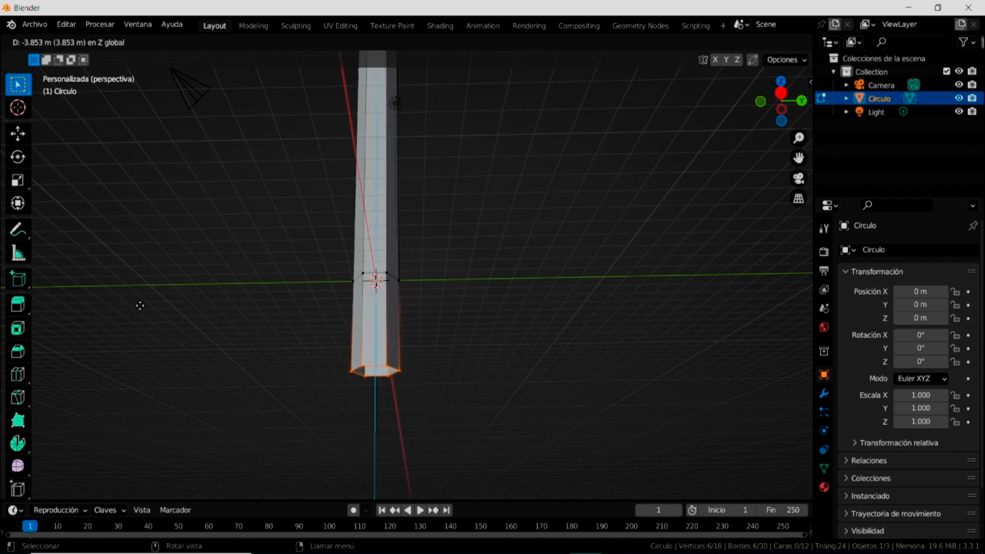
{"action": "left_click", "coordinate": [141, 277]}
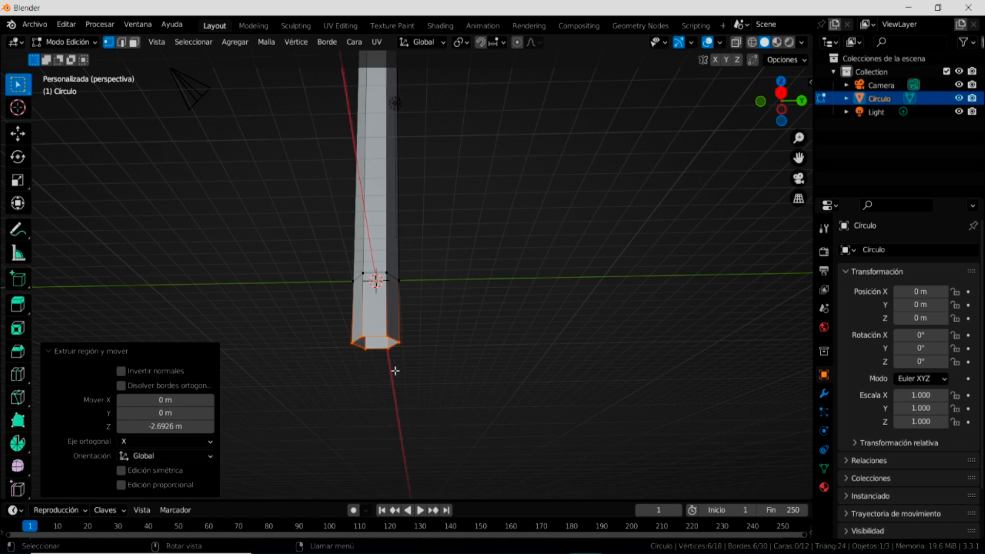
Step: Scale the shaft's lowest vertex loop to about 0.579 to taper the end, and return to Object Mode
{"action": "key", "text": "s"}
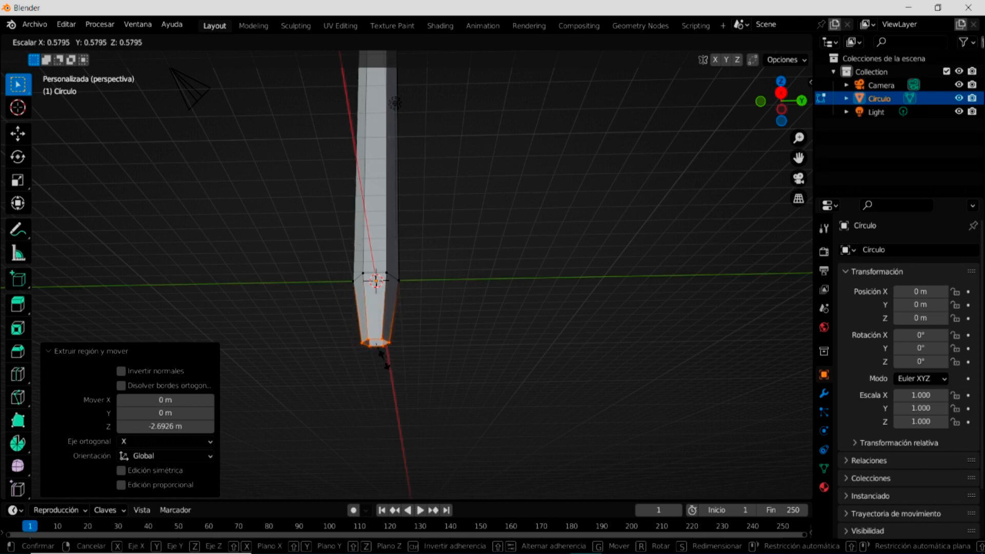
{"action": "left_click", "coordinate": [383, 359]}
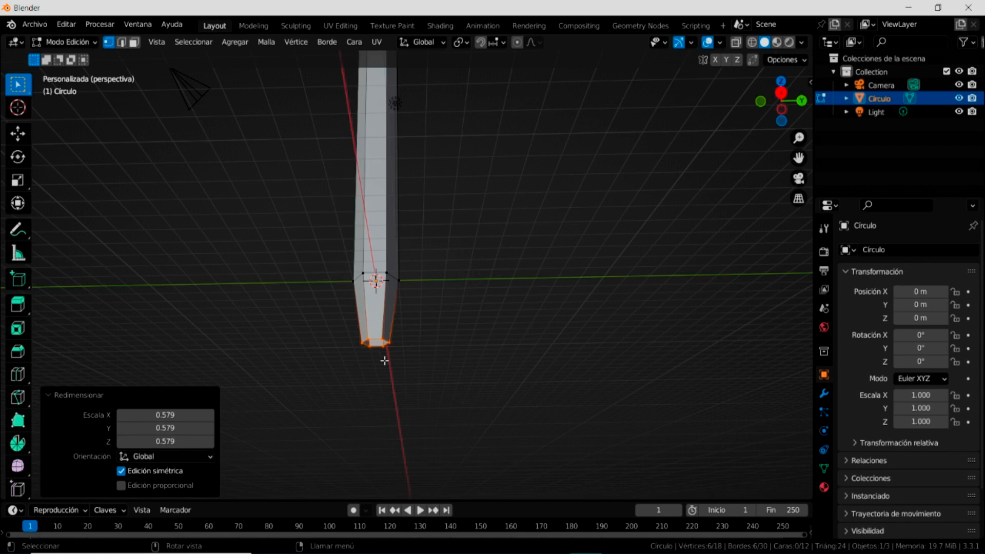
{"action": "middle_click_drag", "start_coordinate": [432, 265], "coordinate": [433, 331]}
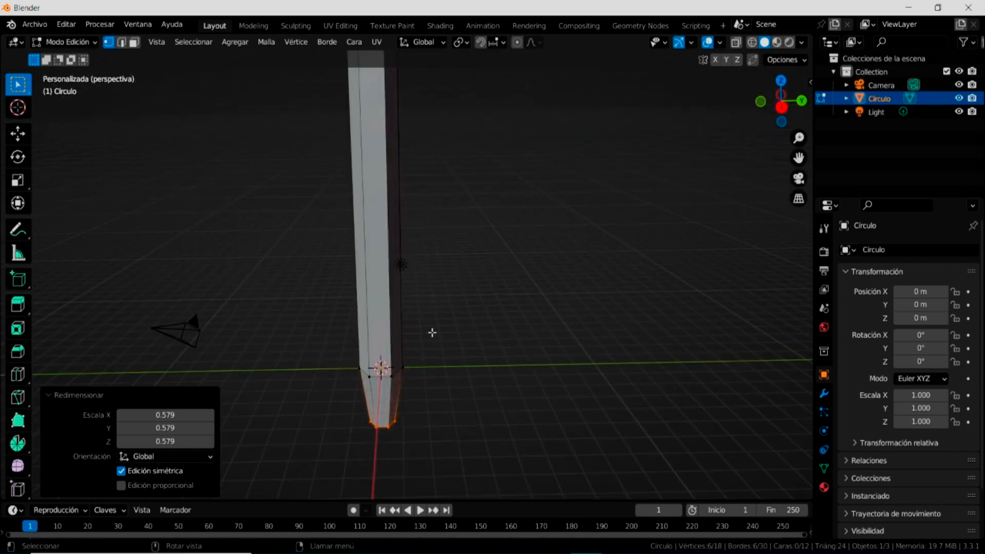
{"action": "scroll", "coordinate": [433, 332], "scroll_direction": "down", "scroll_amount": 3}
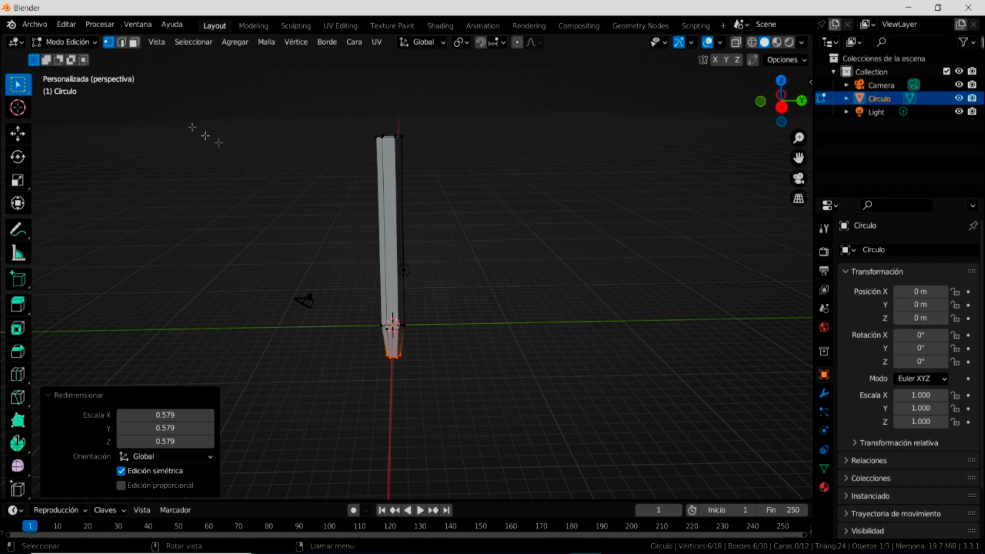
{"action": "left_click", "coordinate": [64, 42]}
{"action": "left_click", "coordinate": [67, 57]}
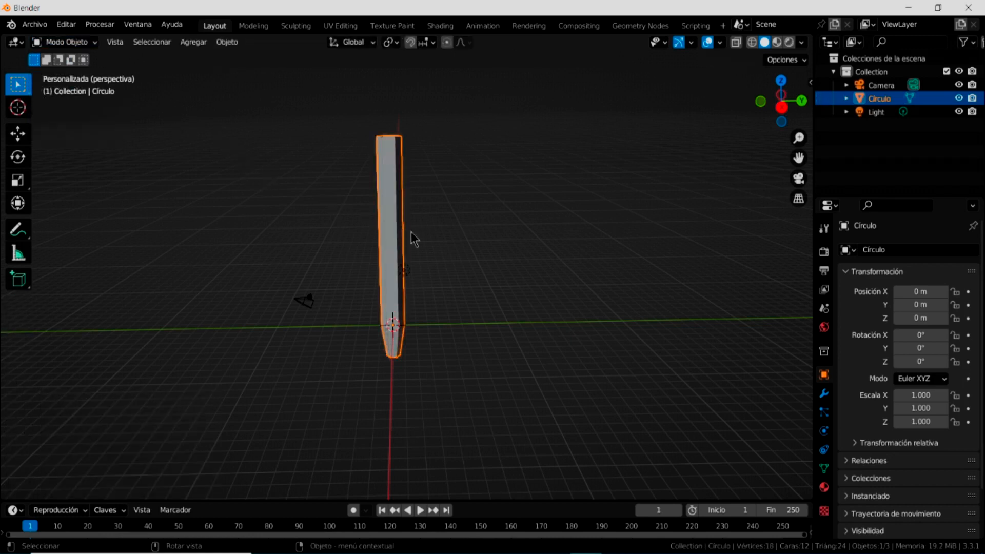
Step: Stretch the whole shaft along Z with the Scale tool to a factor of about 1.478
{"action": "middle_click_drag", "start_coordinate": [438, 209], "coordinate": [431, 231]}
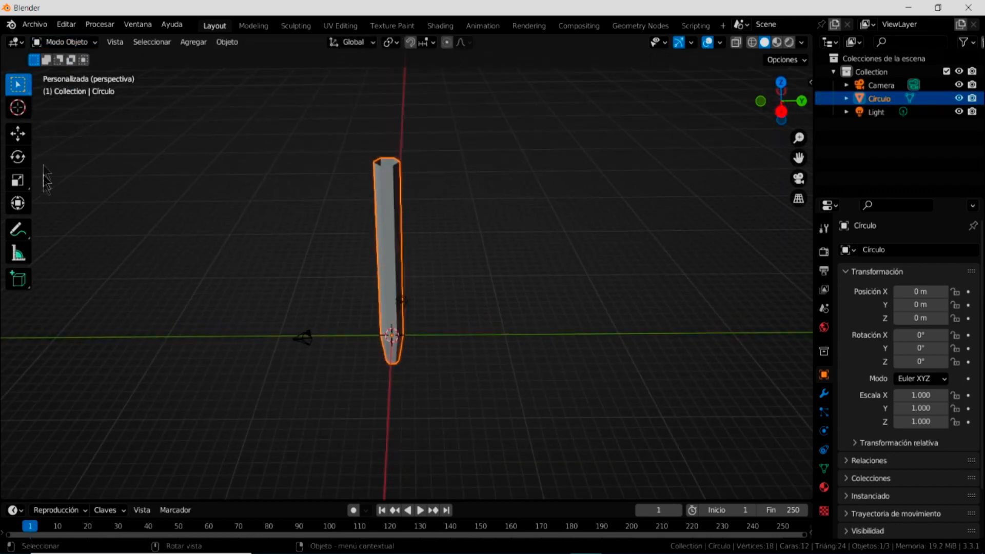
{"action": "left_click", "coordinate": [18, 179]}
{"action": "left_click_drag", "start_coordinate": [391, 290], "coordinate": [390, 264]}
Step: Move the shaft along the Y axis to about 3.53 m, away from the origin, and deselect it
{"action": "middle_click_drag", "start_coordinate": [457, 252], "coordinate": [464, 229]}
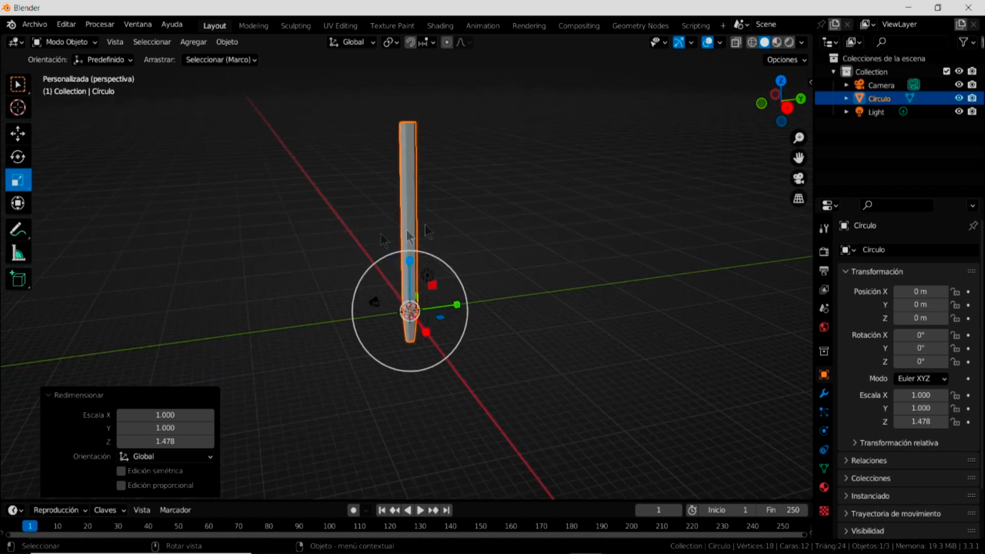
{"action": "left_click", "coordinate": [18, 134]}
{"action": "left_click_drag", "start_coordinate": [458, 305], "coordinate": [572, 291]}
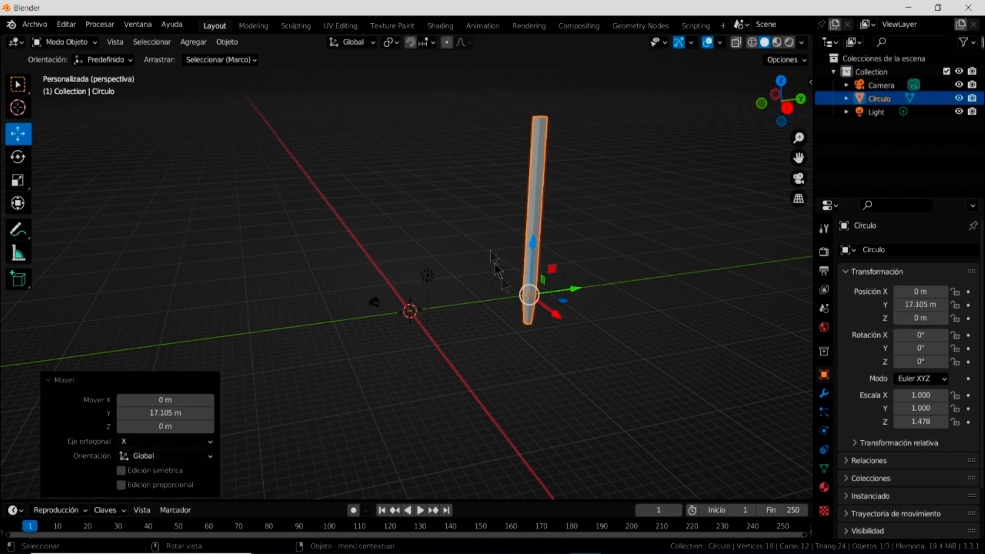
{"action": "left_click_drag", "start_coordinate": [575, 289], "coordinate": [477, 300]}
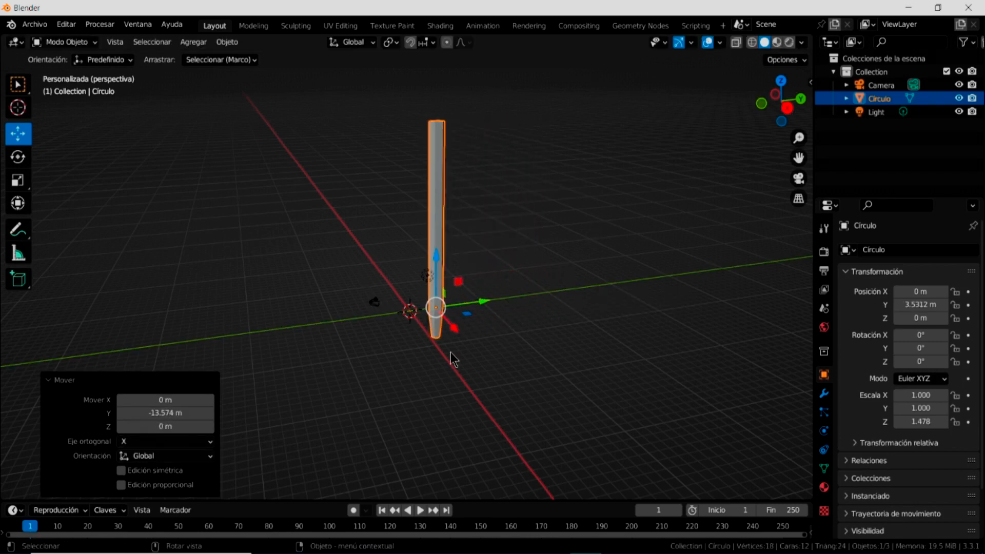
{"action": "left_click", "coordinate": [398, 353]}
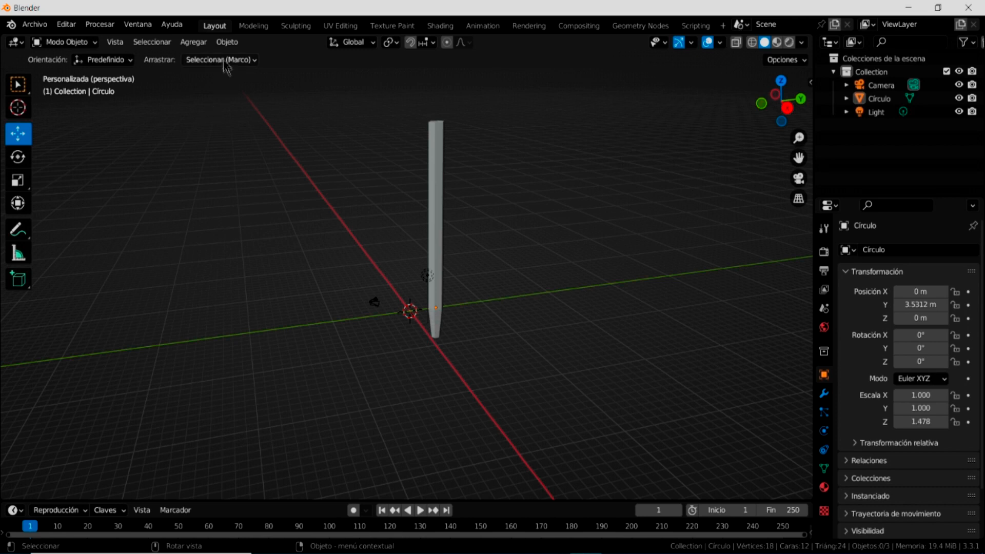
Step: Add a second mesh circle at the origin with 20 vertices
{"action": "left_click", "coordinate": [193, 42]}
{"action": "mouse_move", "coordinate": [205, 59]}
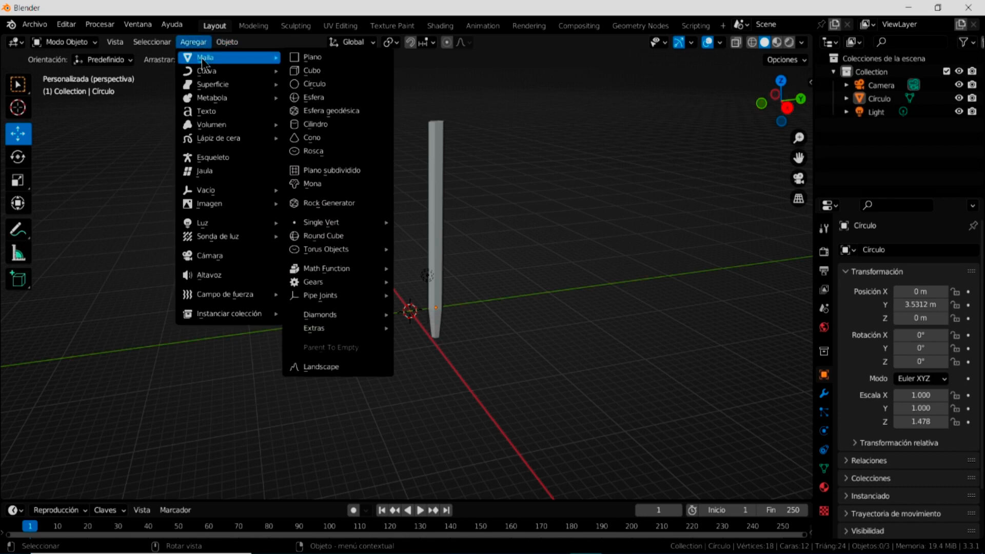
{"action": "left_click", "coordinate": [313, 85]}
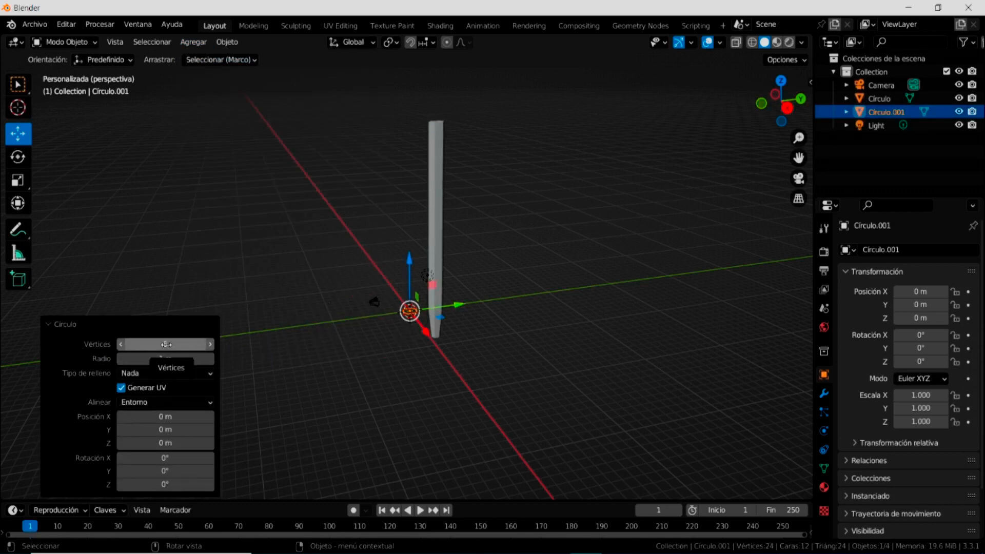
{"action": "left_click_drag", "start_coordinate": [169, 344], "coordinate": [174, 345]}
Step: Enter Edit Mode on the 20-vertex circle and extrude its vertex loop about 1.88 m downward along Z
{"action": "scroll", "coordinate": [416, 334], "scroll_direction": "up", "scroll_amount": 7}
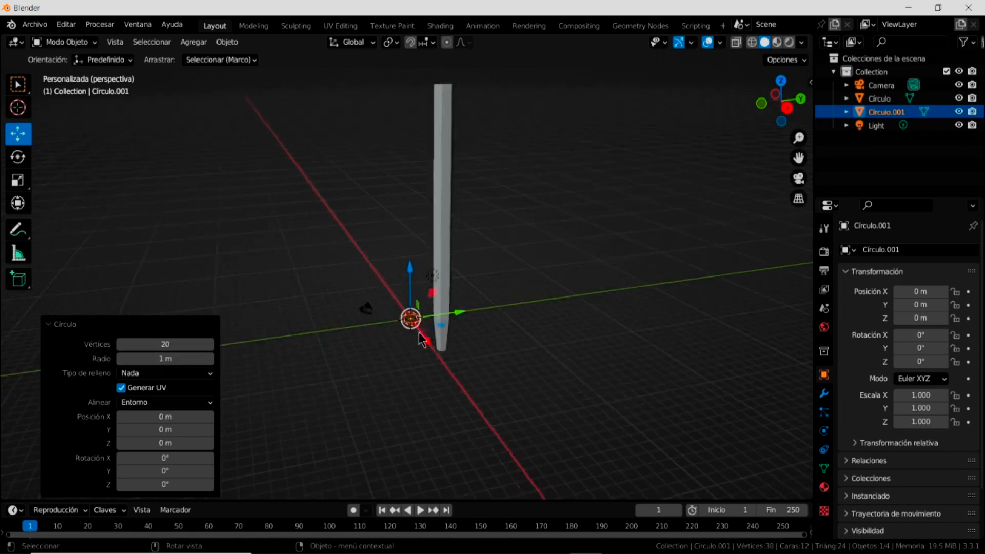
{"action": "scroll", "coordinate": [418, 421], "scroll_direction": "down", "scroll_amount": 3}
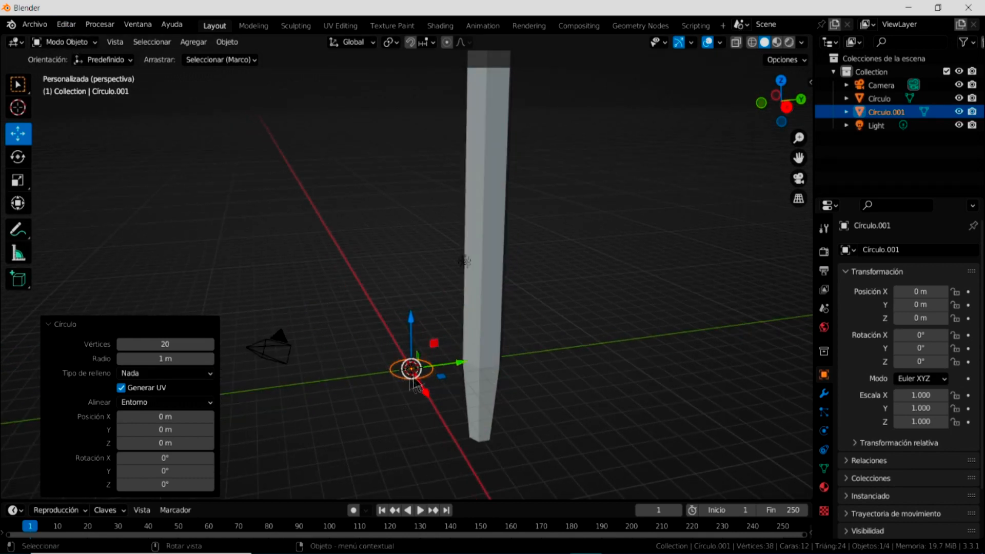
{"action": "left_click", "coordinate": [80, 45]}
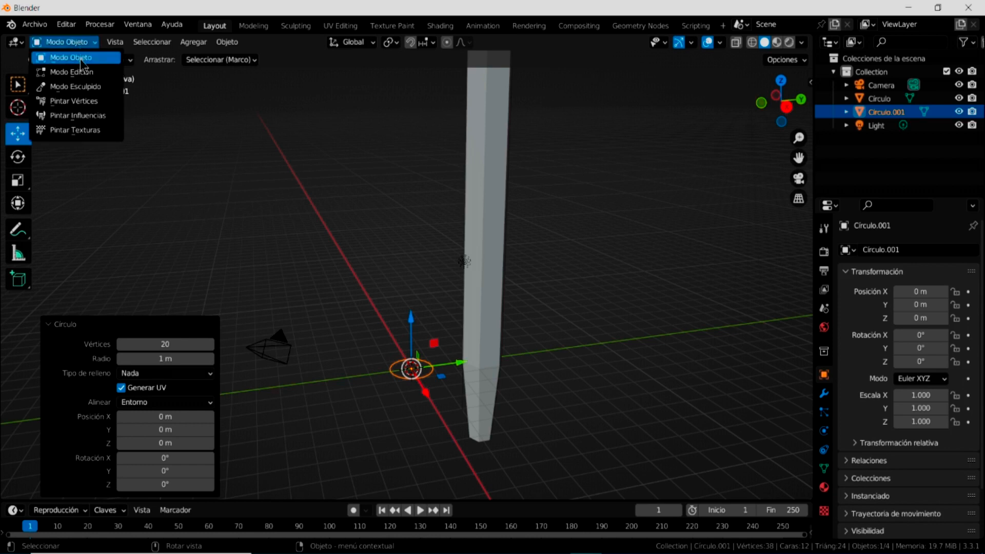
{"action": "left_click", "coordinate": [74, 72]}
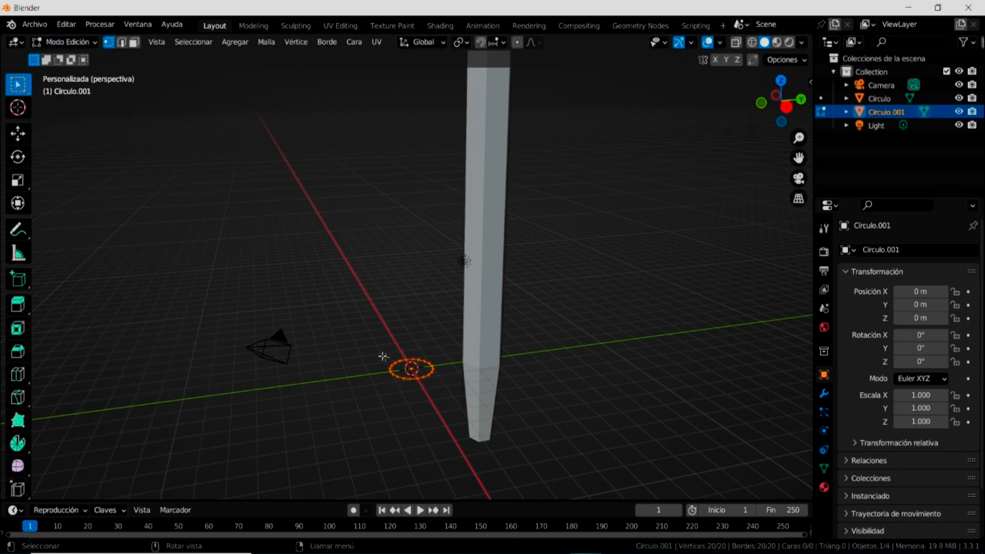
{"action": "middle_click_drag", "start_coordinate": [449, 426], "coordinate": [442, 400]}
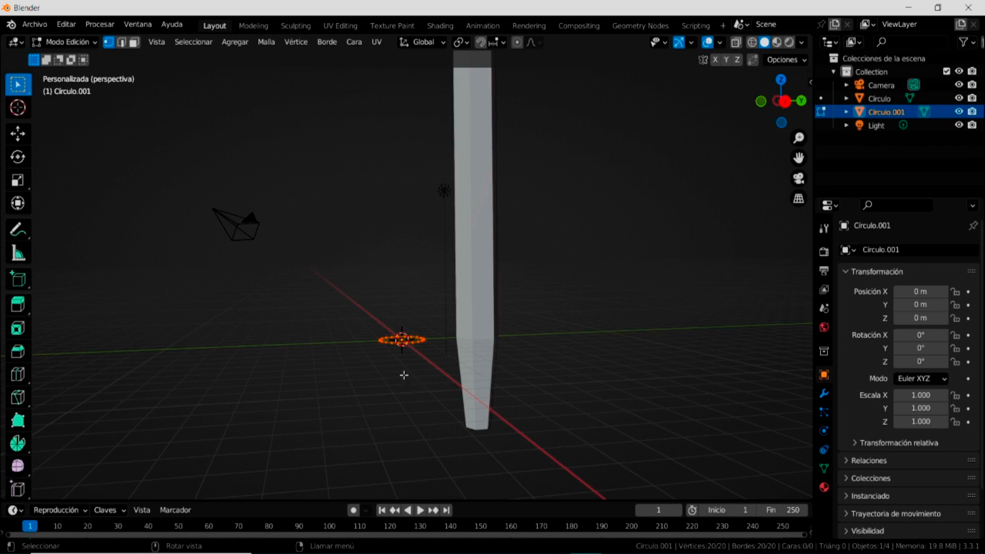
{"action": "key", "text": "e"}
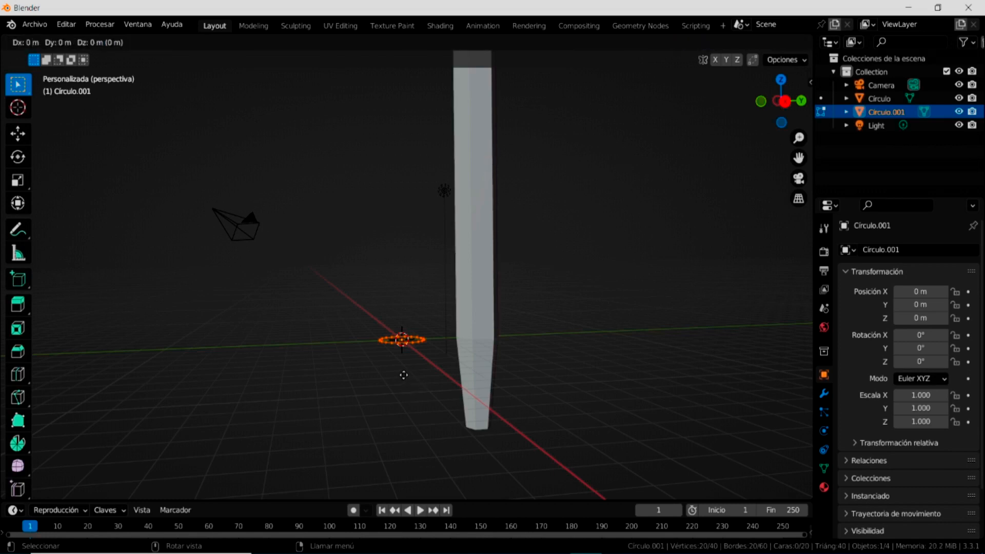
{"action": "key", "text": "z"}
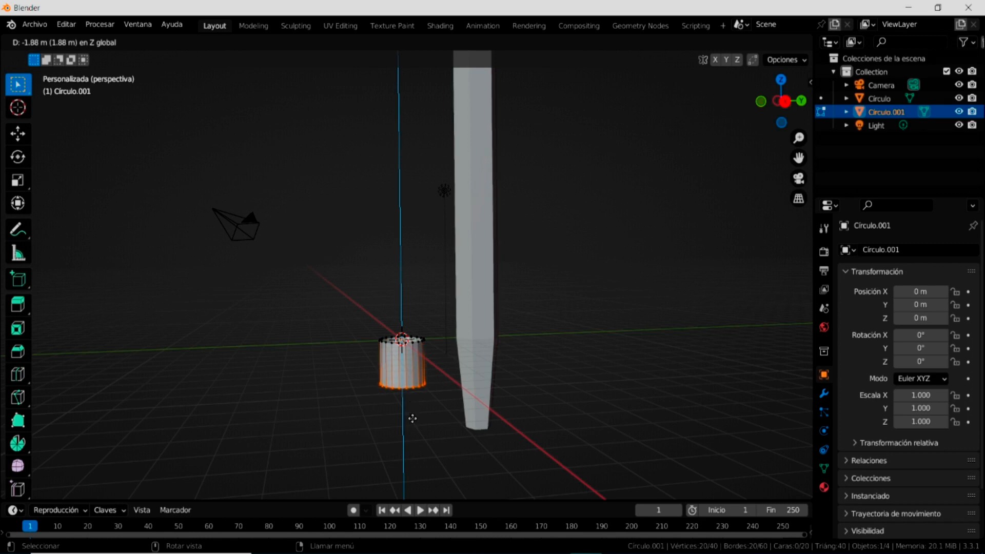
{"action": "left_click", "coordinate": [412, 418]}
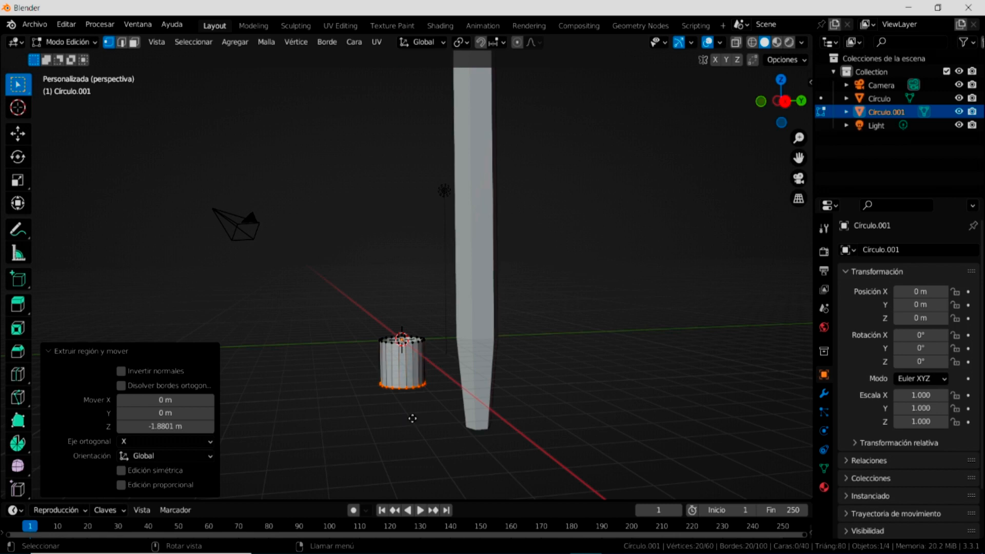
Step: Extrude the bottom loop another 0.84 m or so down along Z and scale it by about 2.232 to flare it outward
{"action": "key", "text": "e"}
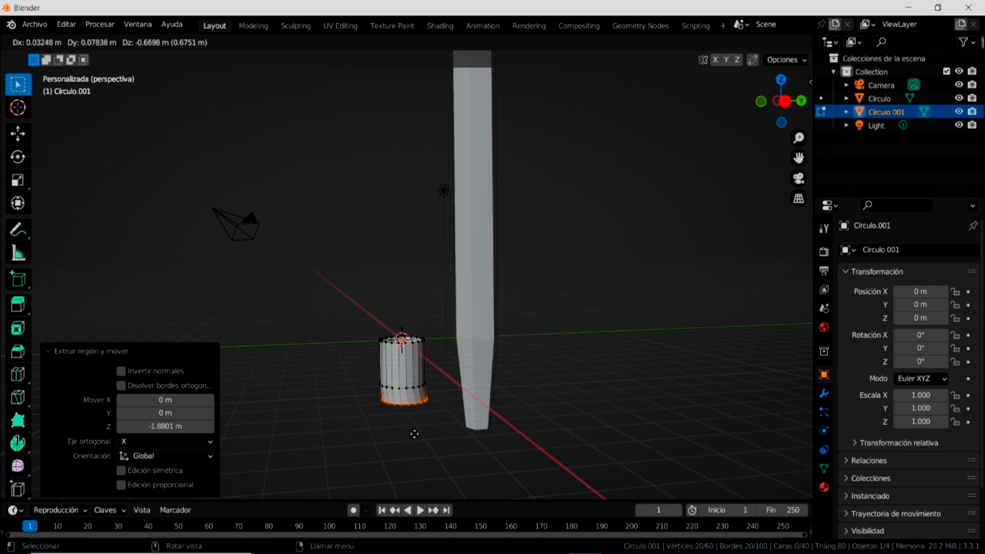
{"action": "key", "text": "z"}
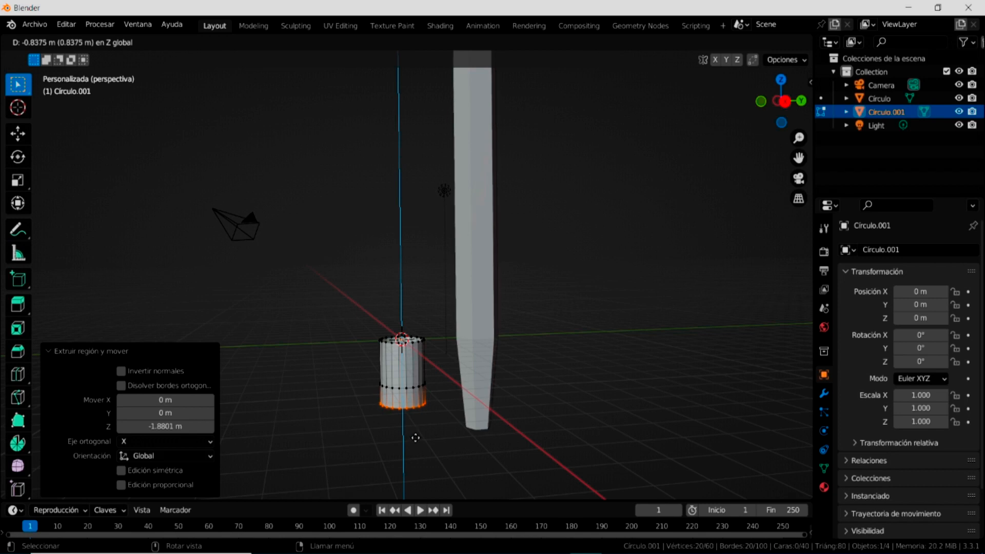
{"action": "left_click", "coordinate": [416, 437]}
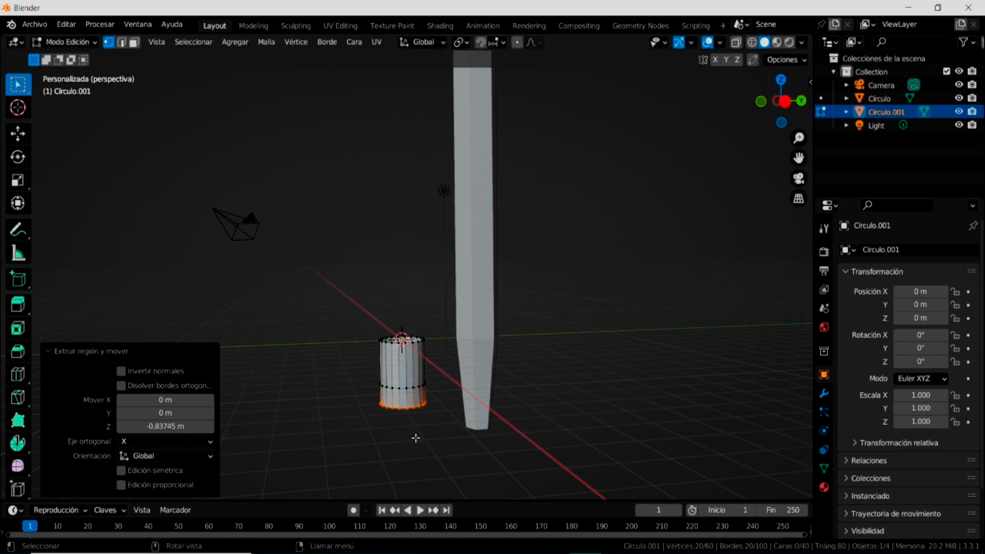
{"action": "key", "text": "s"}
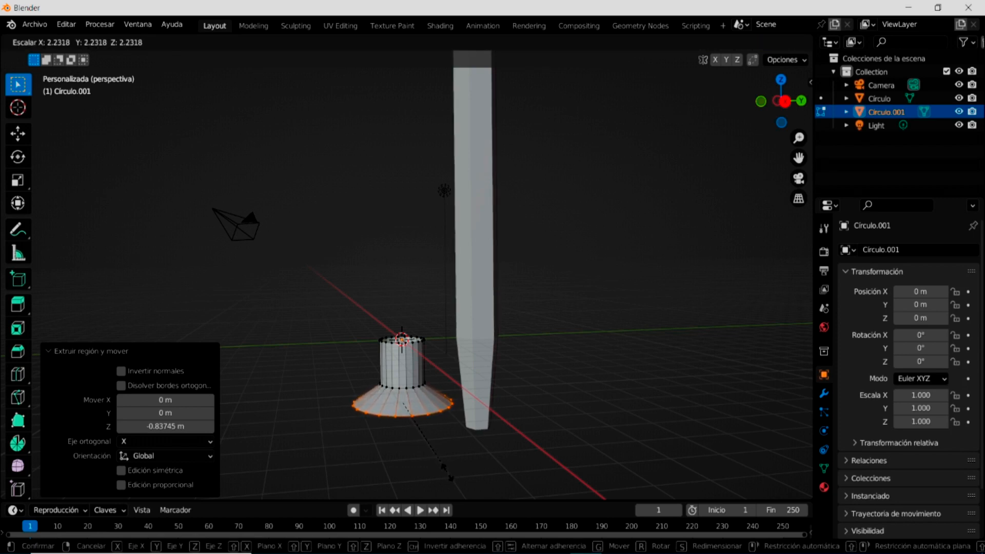
{"action": "left_click", "coordinate": [448, 473]}
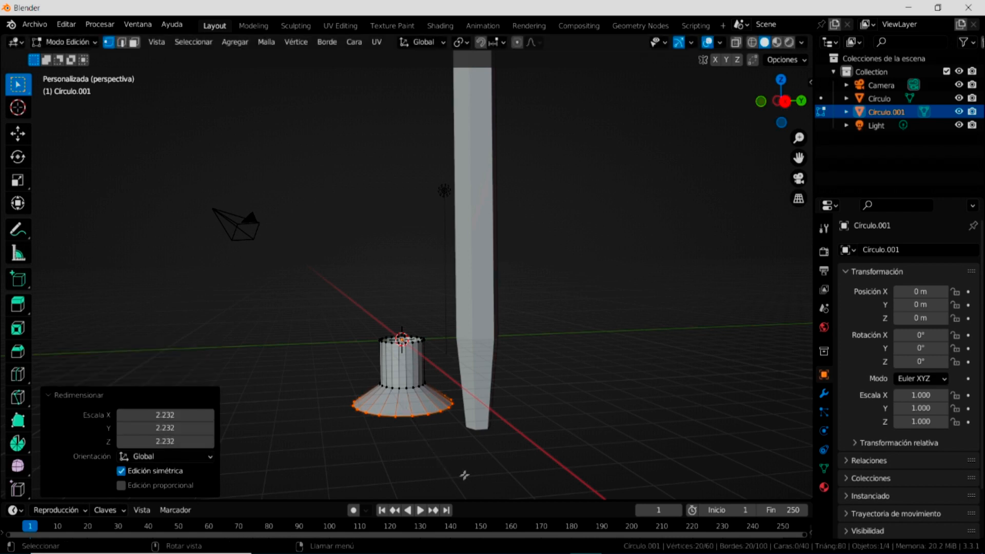
Step: Extrude the flared loop about 4.72 m down along Z, scale it to about 0.247 to form a cone, and return to Object Mode
{"action": "middle_click_drag", "start_coordinate": [467, 472], "coordinate": [441, 381]}
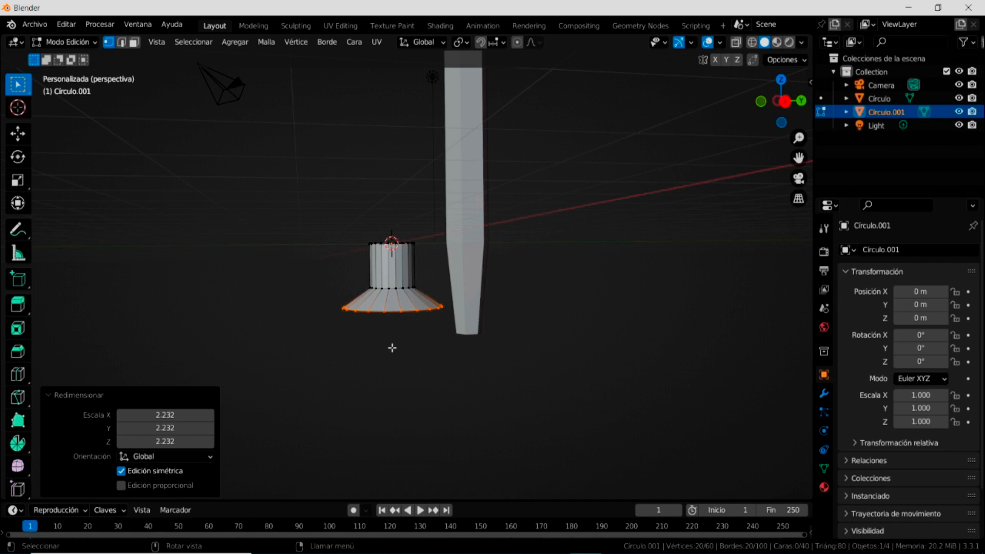
{"action": "key", "text": "e"}
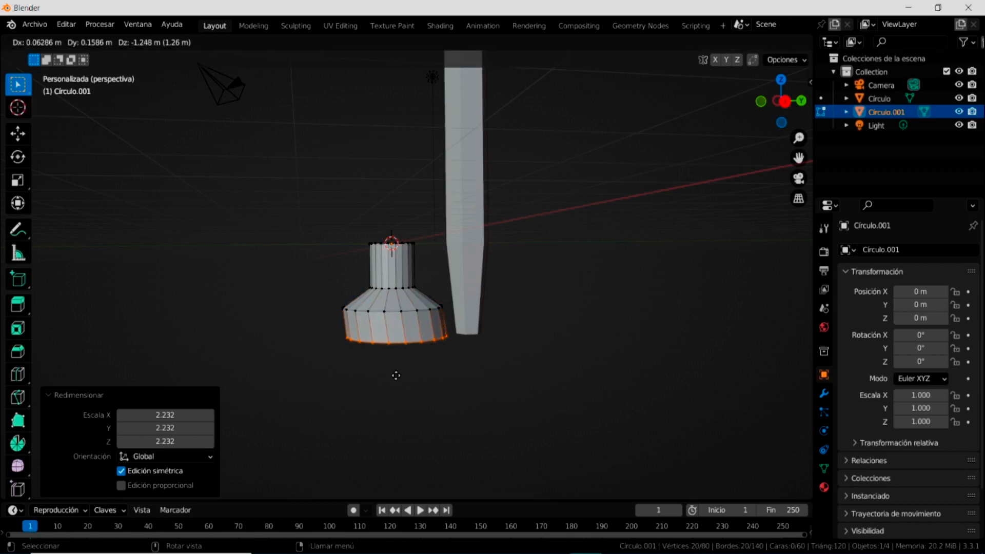
{"action": "key", "text": "x"}
{"action": "key", "text": "z"}
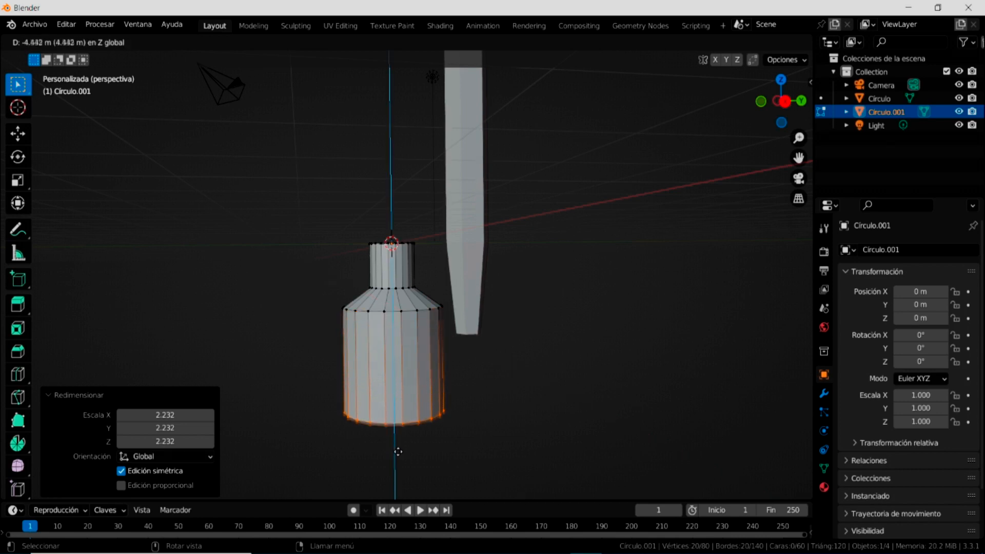
{"action": "left_click", "coordinate": [399, 456]}
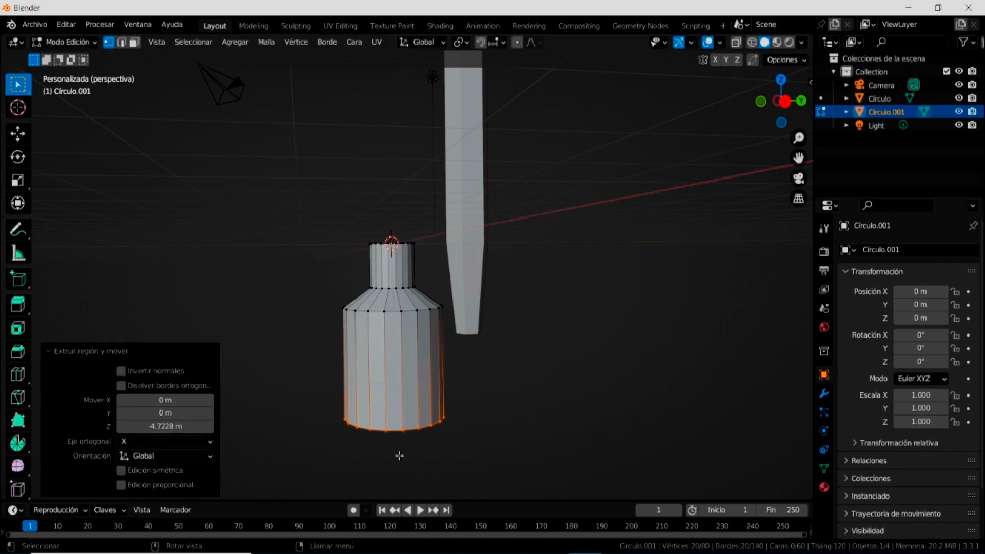
{"action": "key", "text": "s"}
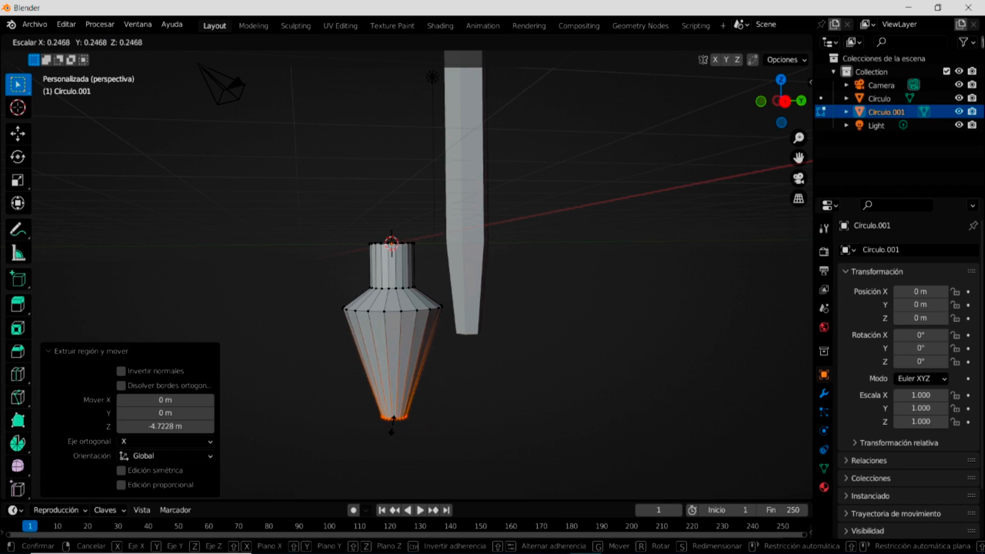
{"action": "left_click", "coordinate": [392, 425]}
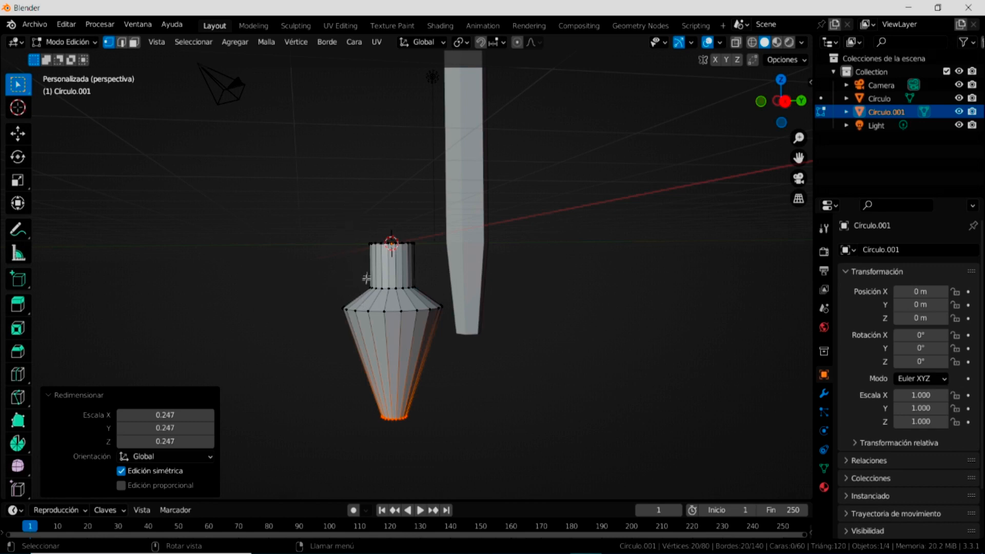
{"action": "left_click", "coordinate": [75, 43]}
{"action": "left_click", "coordinate": [82, 57]}
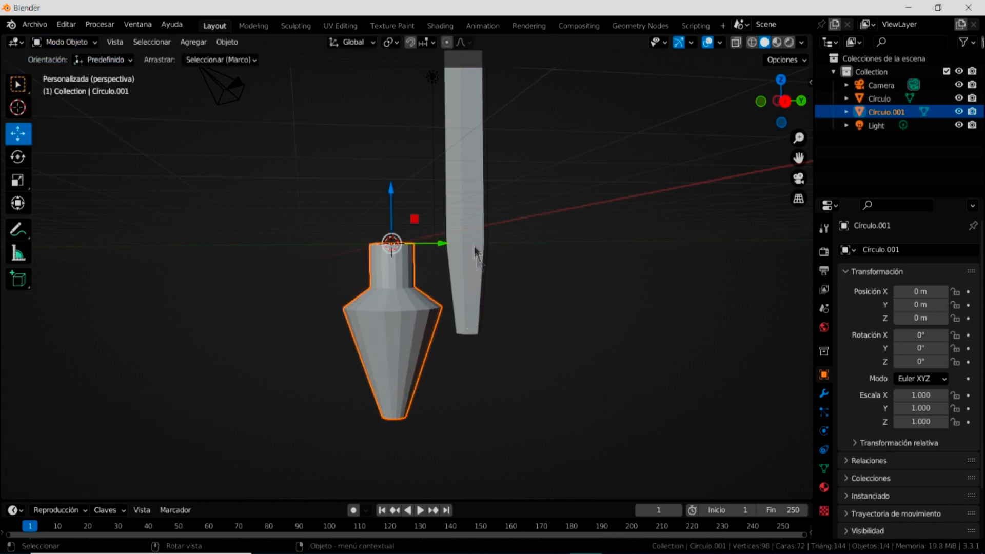
Step: Move the hexagonal shaft about -3.63 m along Y and raise it about 2.91 m along Z, over the round part
{"action": "left_click", "coordinate": [472, 261]}
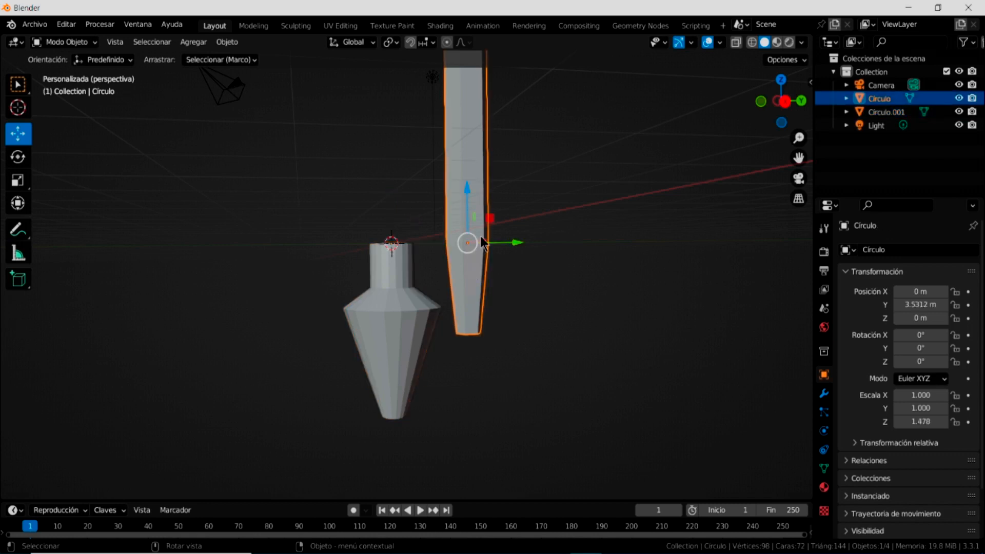
{"action": "left_click_drag", "start_coordinate": [511, 246], "coordinate": [433, 247]}
{"action": "left_click_drag", "start_coordinate": [389, 201], "coordinate": [385, 129]}
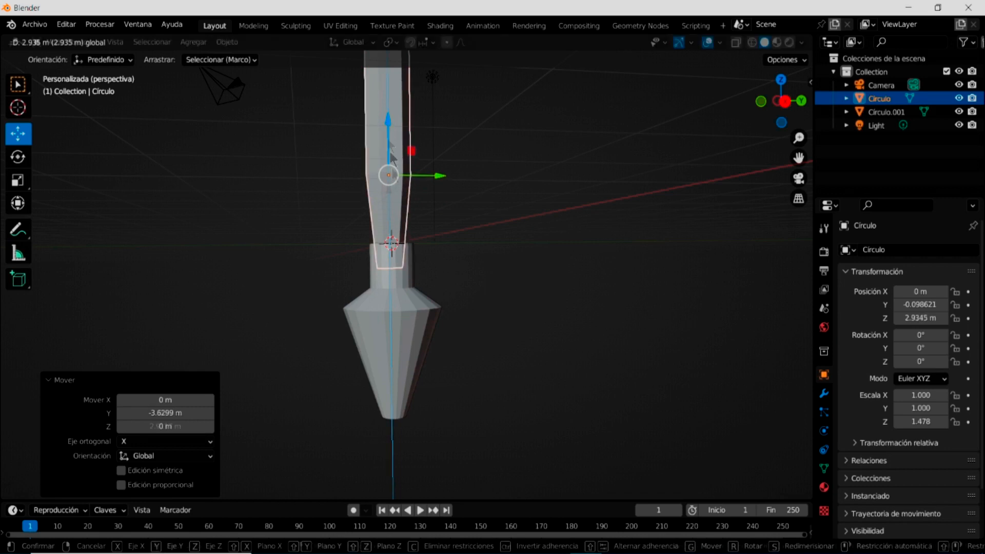
Step: Scale the round part uniformly to about 0.256 with the Scale tool so it fits the shaft's narrow end
{"action": "left_click", "coordinate": [405, 333]}
{"action": "left_click", "coordinate": [18, 179]}
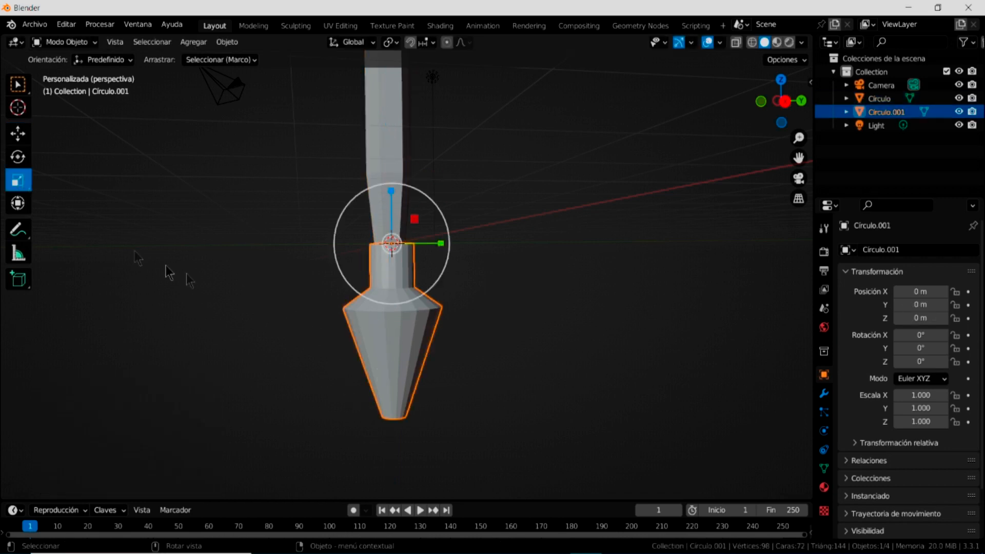
{"action": "left_click_drag", "start_coordinate": [437, 210], "coordinate": [407, 234]}
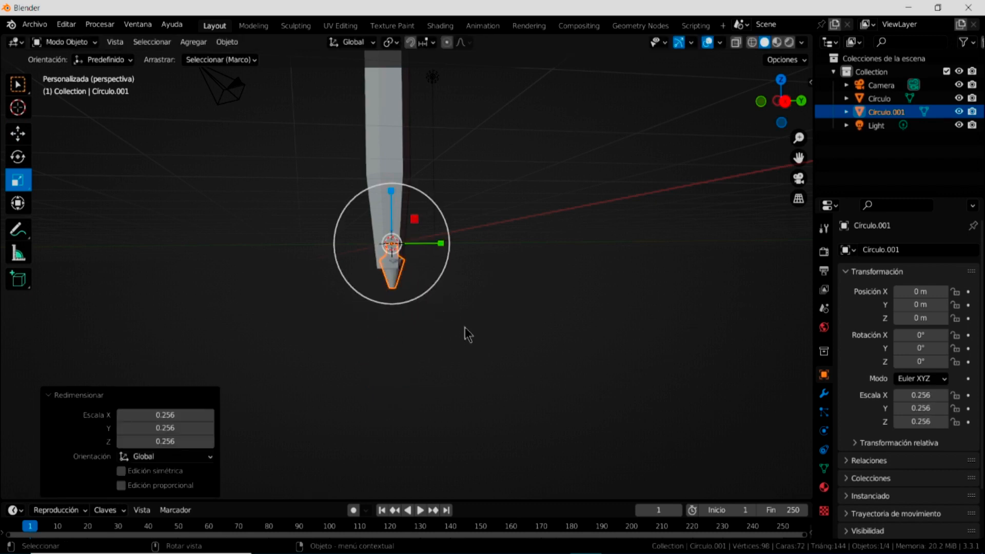
Step: From the top view, move the hexagonal shaft about 0.076 m along Y to centre it on the round tip
{"action": "key", "text": "KP_1"}
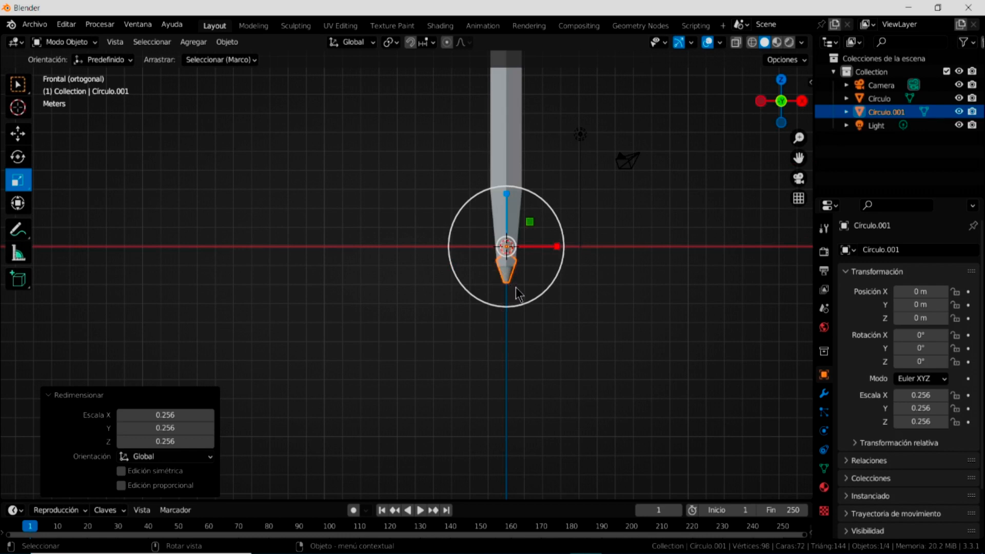
{"action": "key", "text": "KP_7"}
{"action": "scroll", "coordinate": [506, 308], "scroll_direction": "up", "scroll_amount": 1}
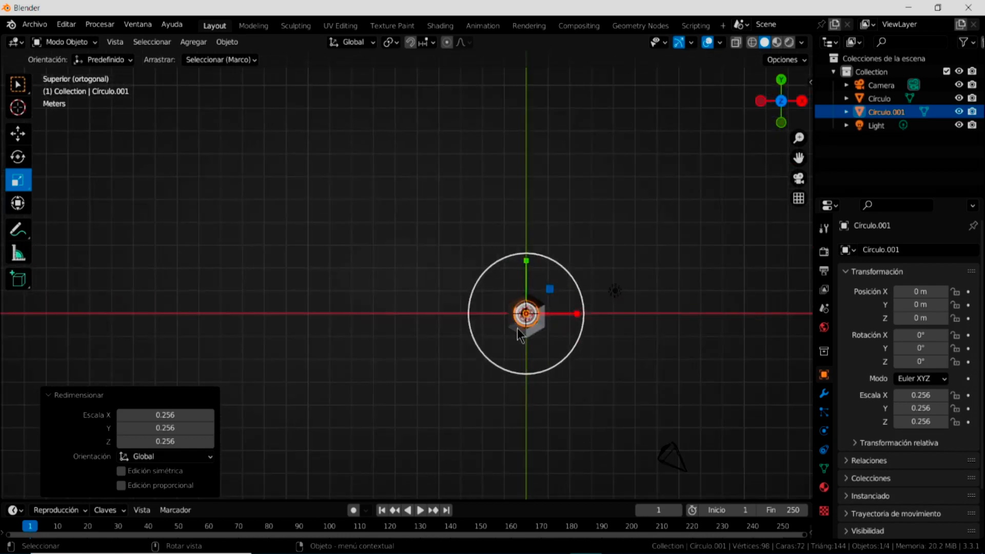
{"action": "middle_click_drag", "start_coordinate": [580, 370], "coordinate": [465, 348], "text": "shift"}
{"action": "scroll", "coordinate": [462, 341], "scroll_direction": "up", "scroll_amount": 2}
{"action": "scroll", "coordinate": [463, 353], "scroll_direction": "up", "scroll_amount": 3}
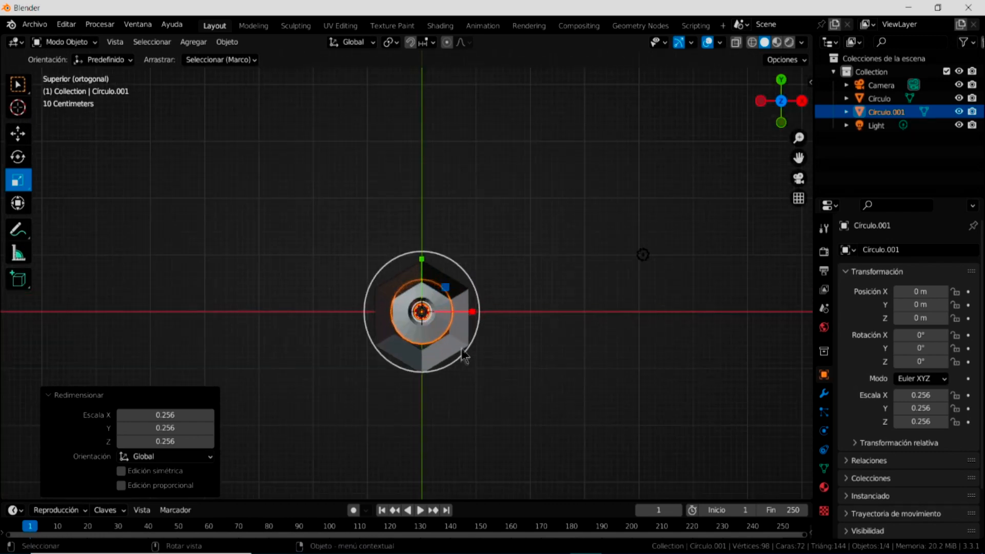
{"action": "left_click", "coordinate": [17, 134]}
{"action": "left_click_drag", "start_coordinate": [421, 258], "coordinate": [421, 253]}
{"action": "left_click", "coordinate": [433, 365]}
Step: In the front view, lower the round tip about 0.449 m along Z out of the shaft's end
{"action": "middle_click_drag", "start_coordinate": [442, 401], "coordinate": [424, 229]}
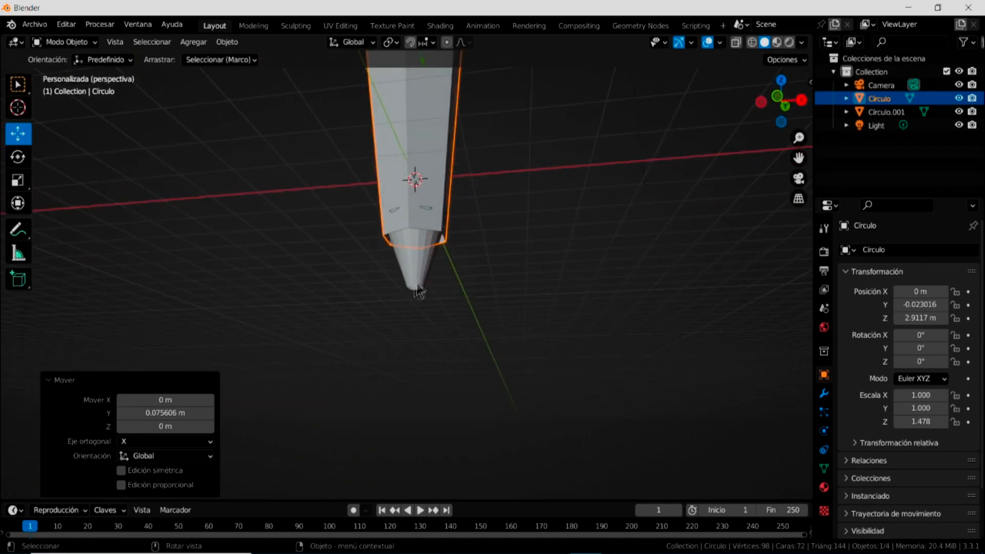
{"action": "middle_click_drag", "start_coordinate": [420, 278], "coordinate": [420, 287]}
{"action": "key", "text": "KP_1"}
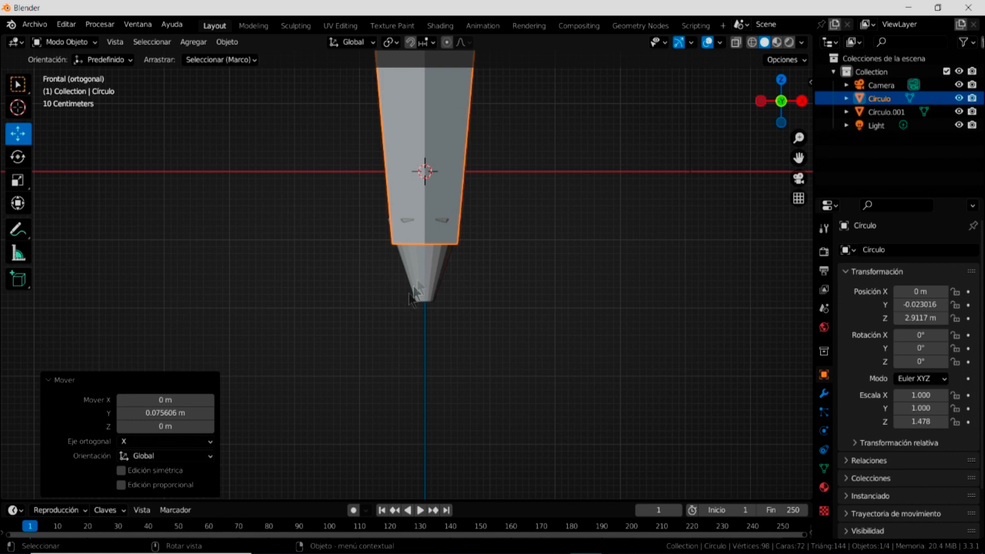
{"action": "left_click", "coordinate": [422, 272]}
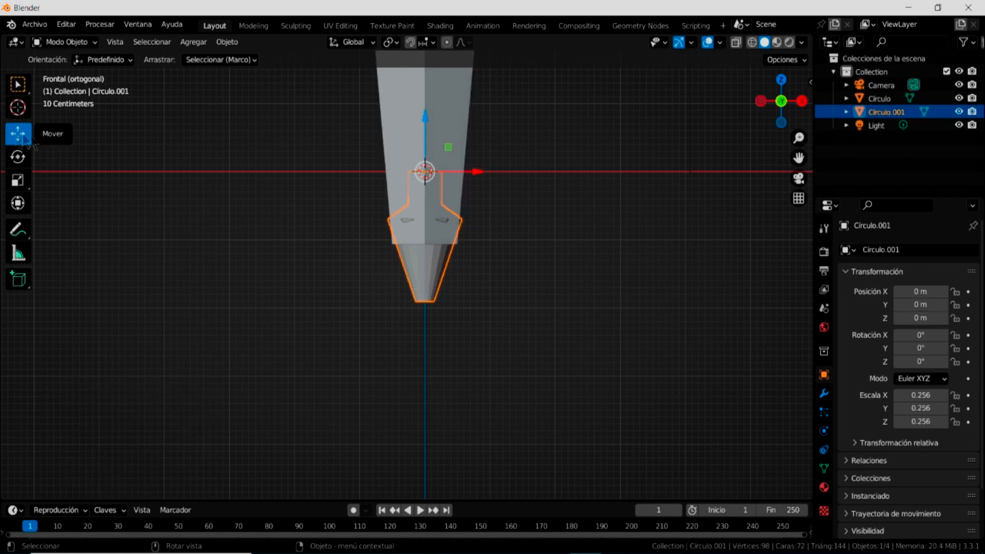
{"action": "left_click_drag", "start_coordinate": [425, 116], "coordinate": [431, 145]}
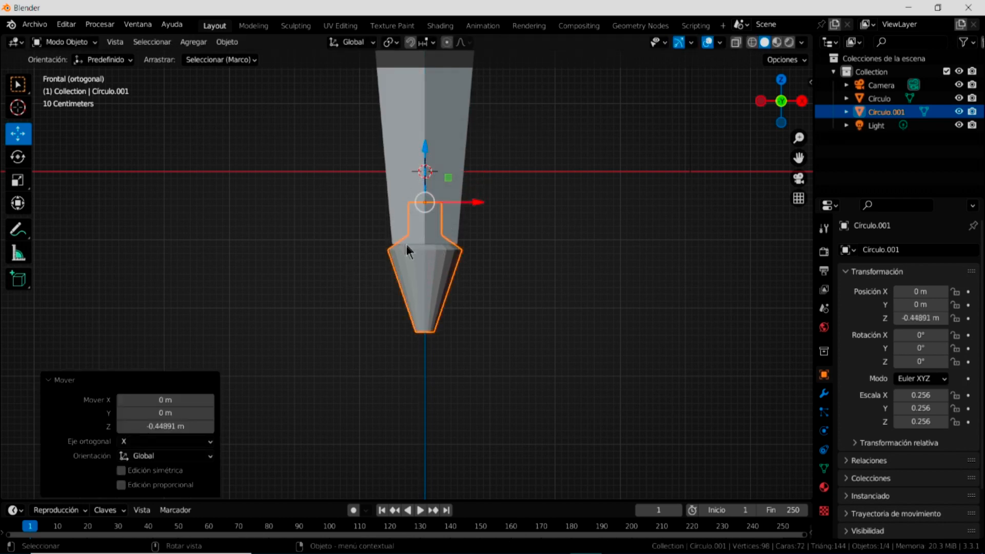
Step: Scale the round tip uniformly by about 0.924, lower it another 0.055 m or so along Z, and deselect it
{"action": "left_click", "coordinate": [18, 180]}
{"action": "left_click_drag", "start_coordinate": [424, 259], "coordinate": [427, 266]}
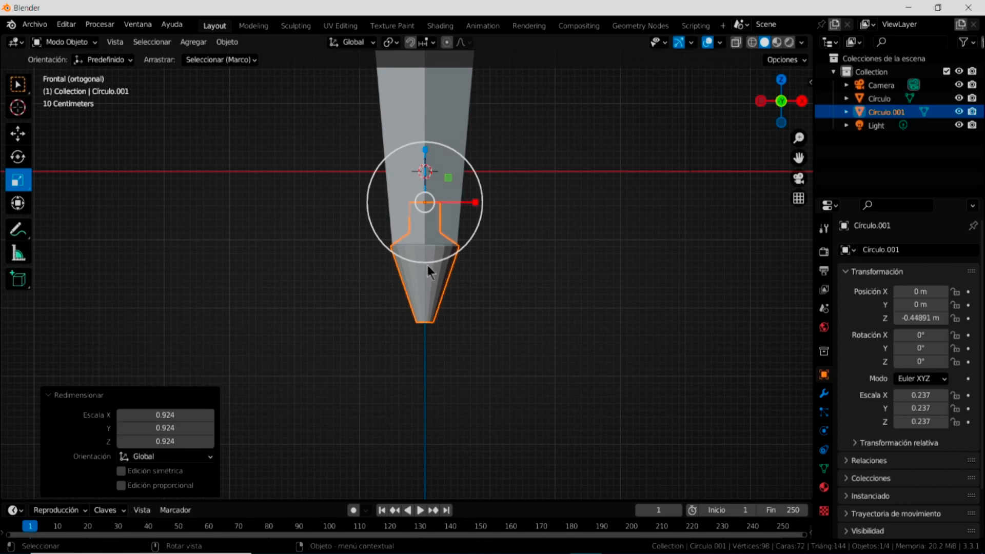
{"action": "left_click", "coordinate": [18, 136]}
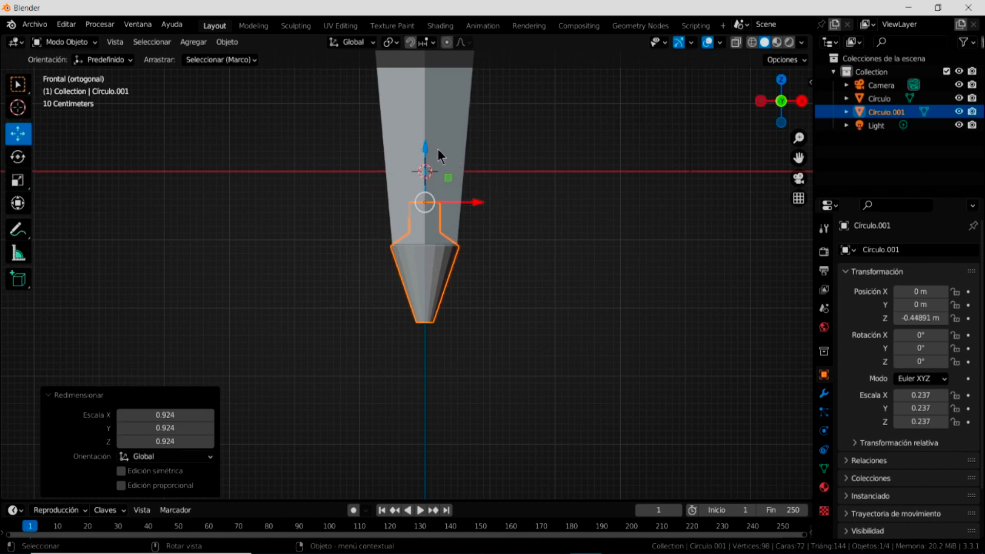
{"action": "left_click_drag", "start_coordinate": [424, 153], "coordinate": [426, 157]}
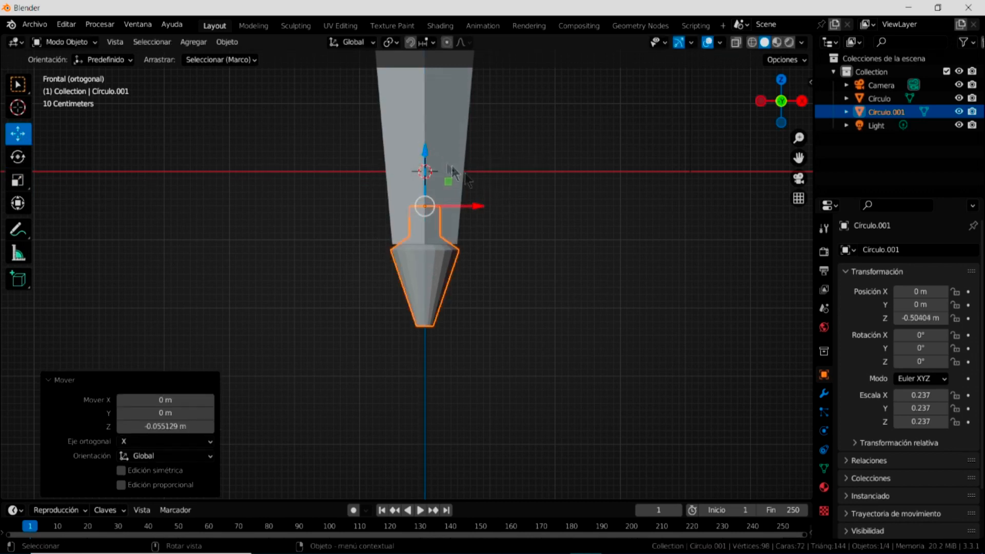
{"action": "left_click", "coordinate": [525, 249]}
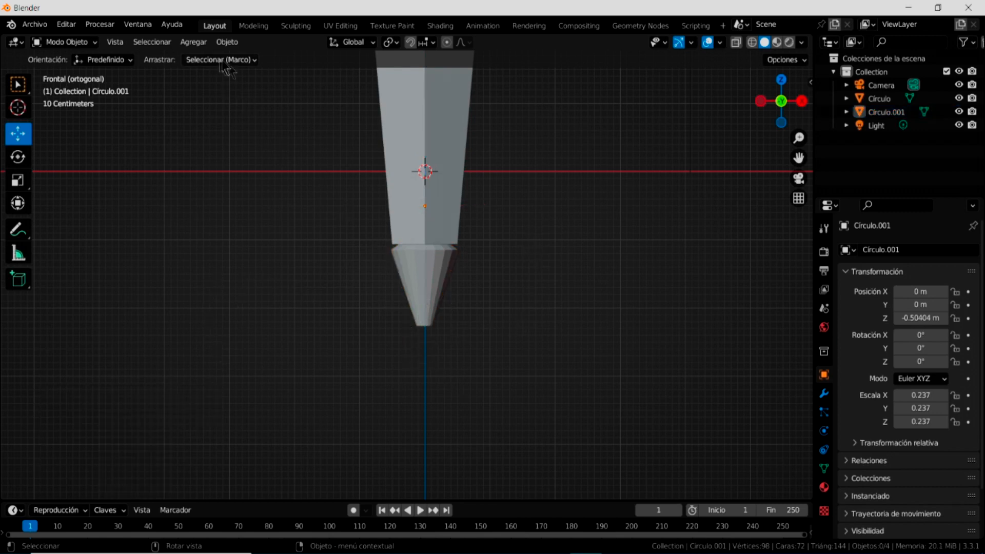
Step: Add a mesh sphere at the origin and scale it uniformly to about 0.467
{"action": "left_click", "coordinate": [193, 42]}
{"action": "mouse_move", "coordinate": [226, 57]}
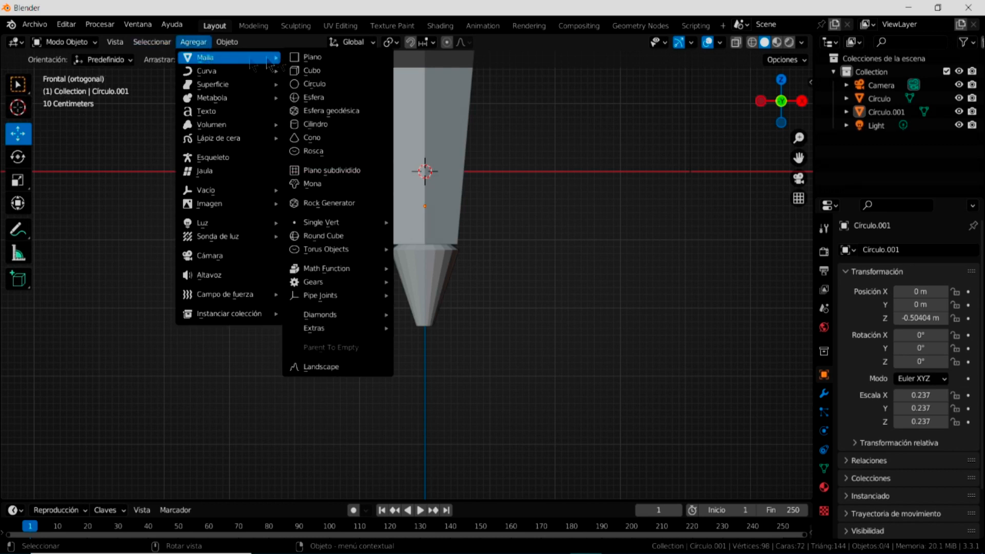
{"action": "left_click", "coordinate": [313, 98]}
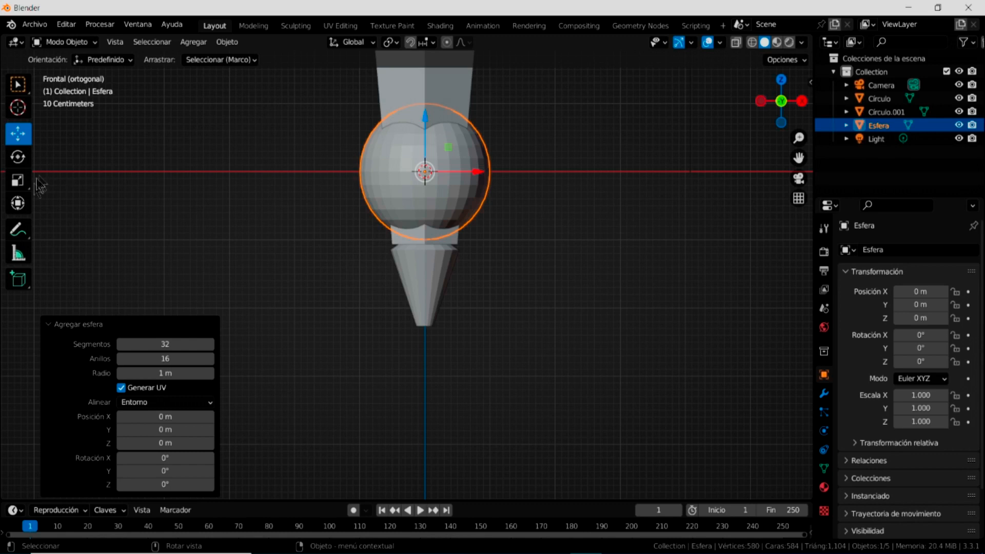
{"action": "left_click", "coordinate": [18, 180]}
{"action": "left_click_drag", "start_coordinate": [469, 131], "coordinate": [443, 152]}
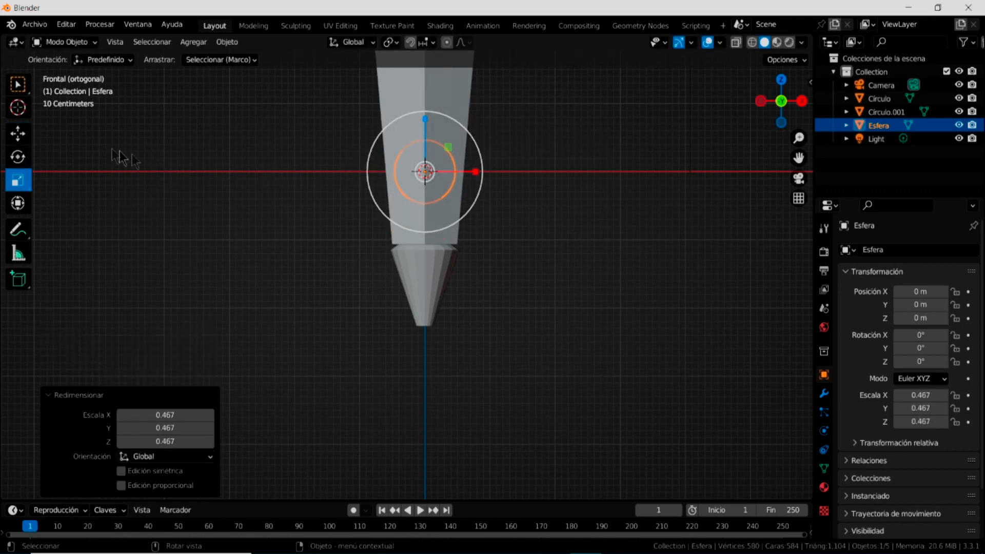
Step: Move the sphere about 2.24 m down along Z to the conical tip's narrow end, centred at X 0 m
{"action": "left_click", "coordinate": [17, 136]}
{"action": "left_click_drag", "start_coordinate": [472, 172], "coordinate": [395, 176]}
{"action": "left_click_drag", "start_coordinate": [359, 122], "coordinate": [362, 275]}
{"action": "left_click_drag", "start_coordinate": [408, 325], "coordinate": [475, 328]}
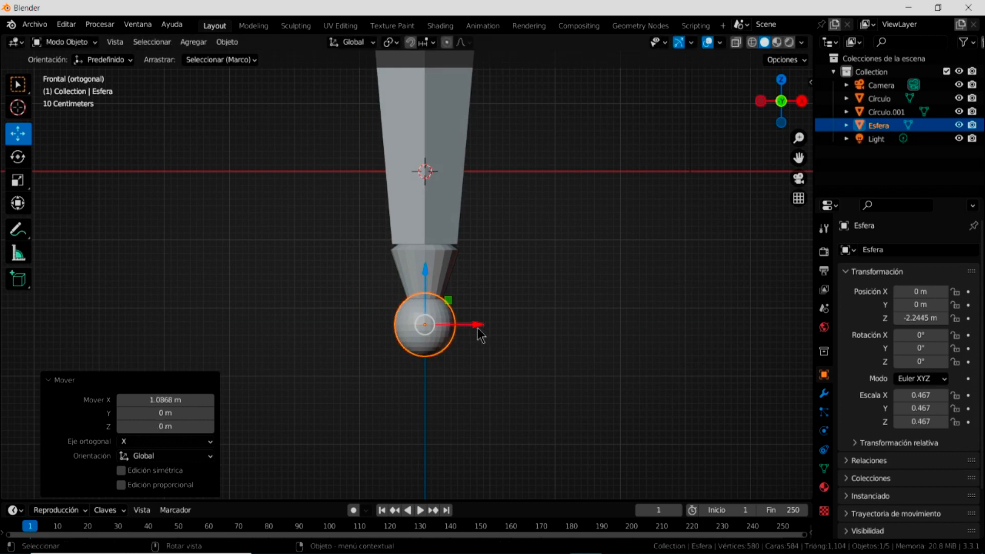
Step: Scale the sphere uniformly by about 0.295 to fit the tip's narrow end, and deselect it
{"action": "left_click", "coordinate": [18, 179]}
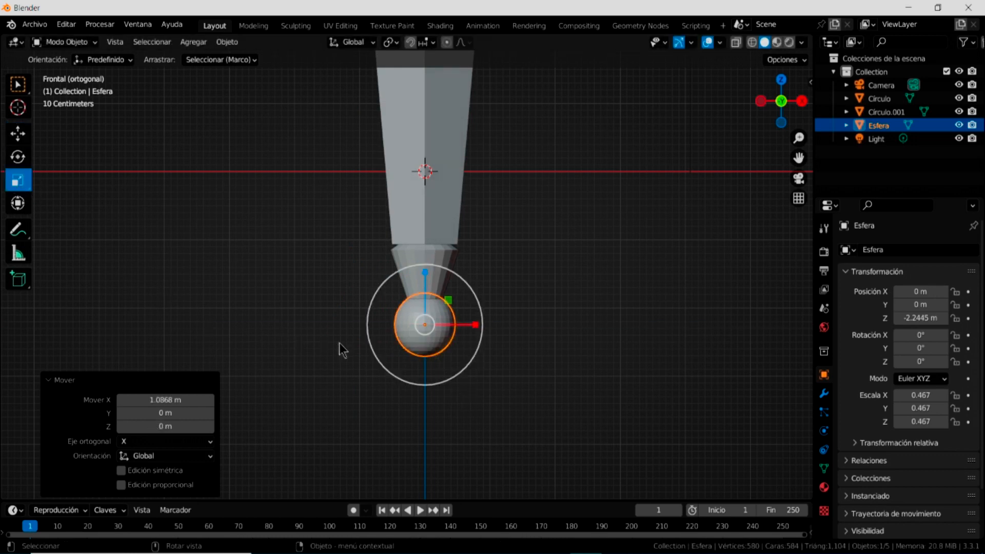
{"action": "left_click_drag", "start_coordinate": [432, 380], "coordinate": [426, 352]}
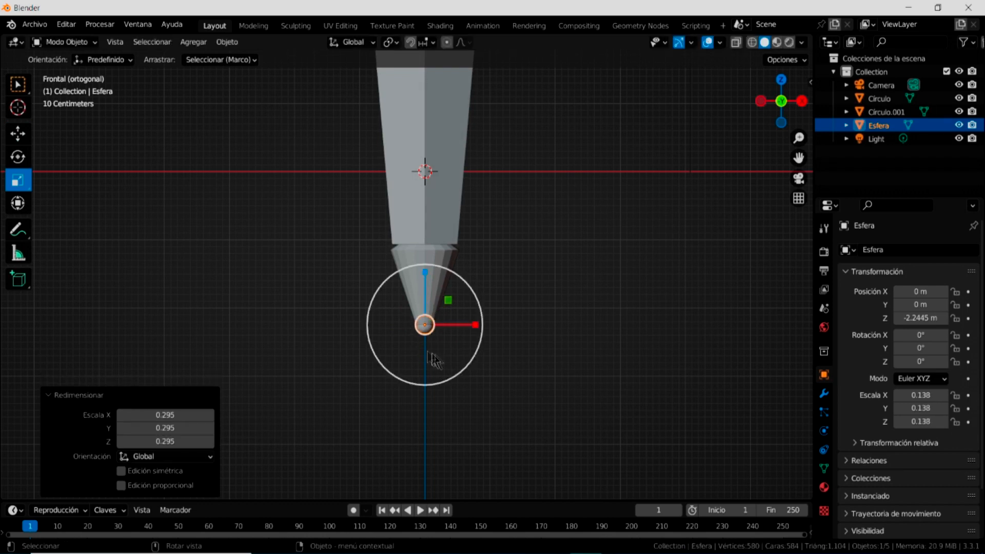
{"action": "left_click", "coordinate": [537, 346]}
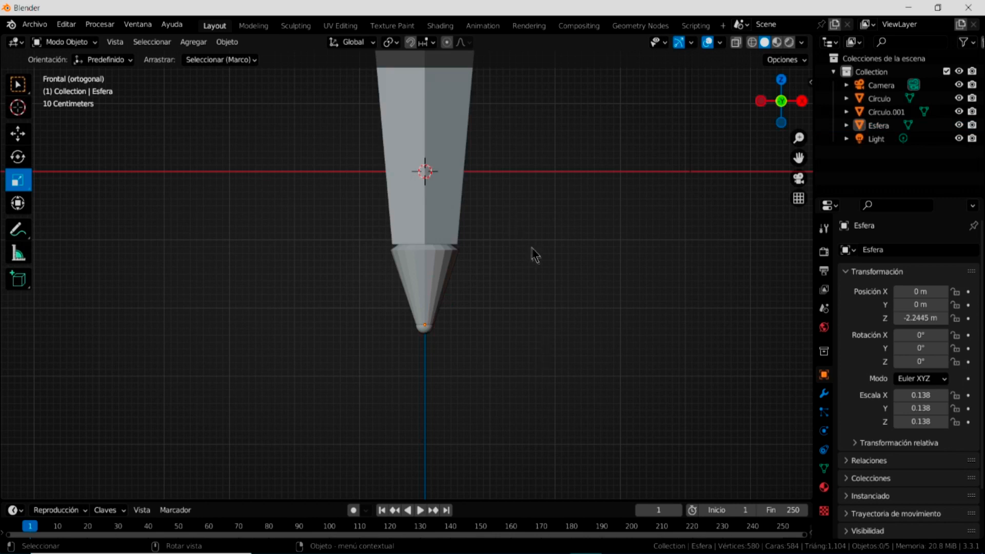
Step: Apply smooth shading to the conical tip
{"action": "middle_click_drag", "start_coordinate": [549, 267], "coordinate": [551, 279]}
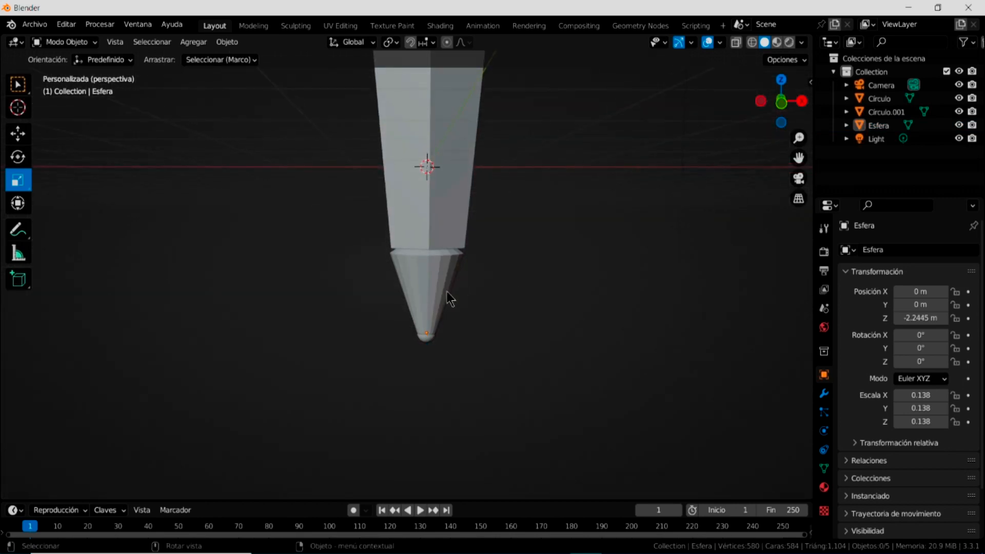
{"action": "left_click", "coordinate": [429, 284]}
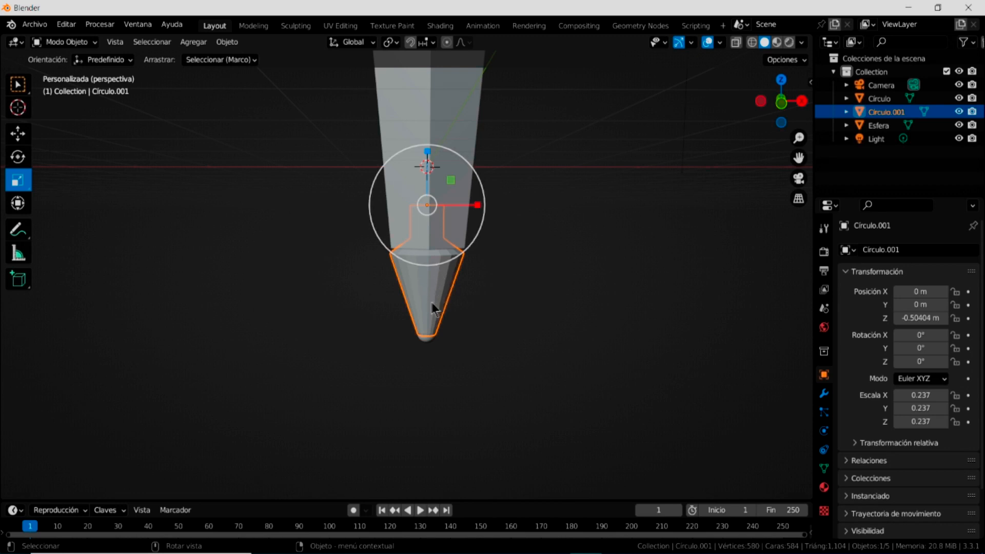
{"action": "right_click", "coordinate": [428, 286]}
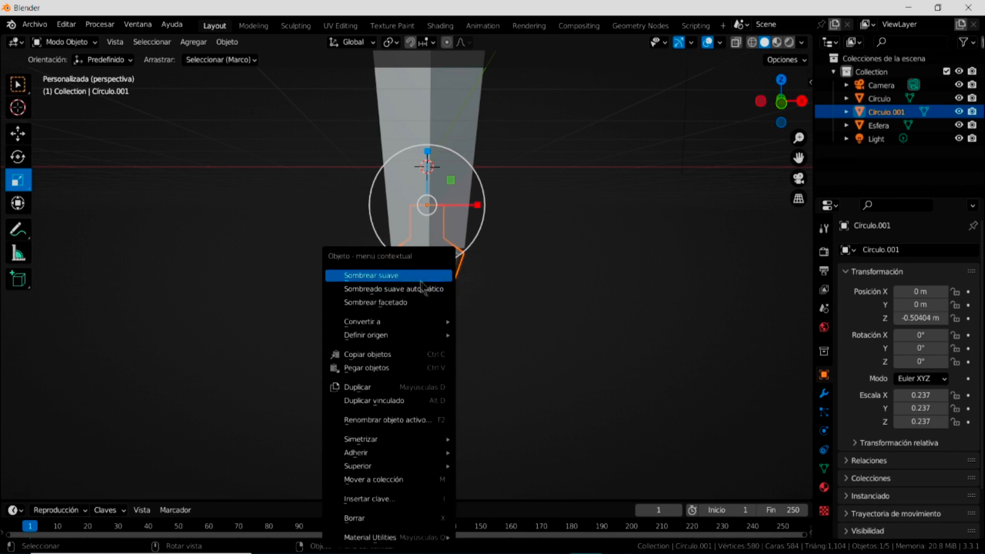
{"action": "left_click", "coordinate": [416, 277]}
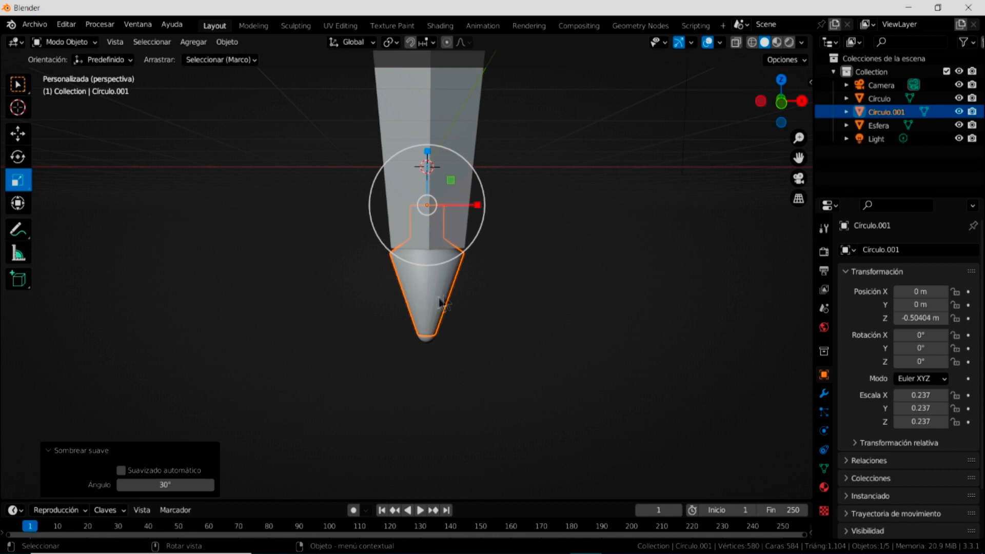
Step: Try smooth shading on the hexagonal shaft
{"action": "middle_click_drag", "start_coordinate": [516, 286], "coordinate": [500, 331]}
{"action": "left_click", "coordinate": [414, 115]}
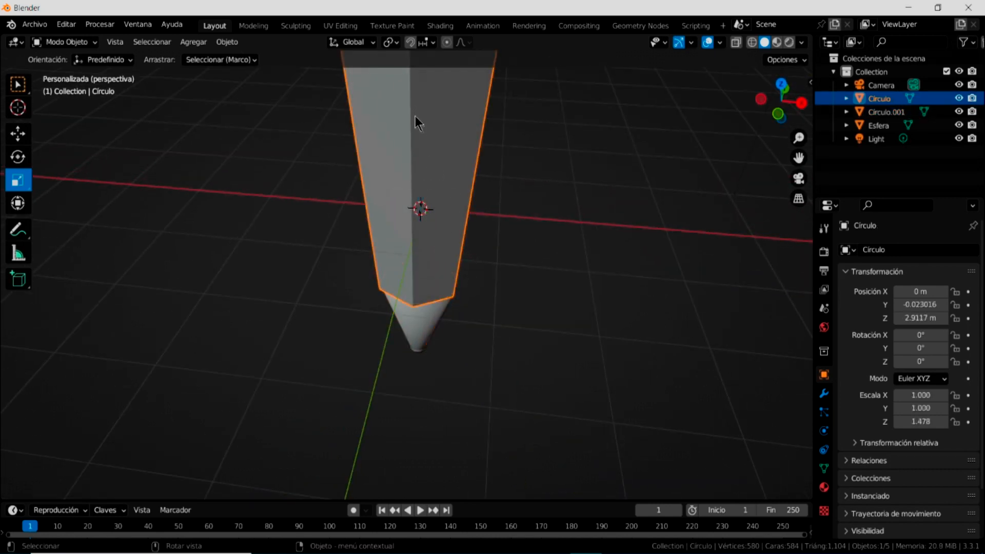
{"action": "scroll", "coordinate": [419, 118], "scroll_direction": "down", "scroll_amount": 4}
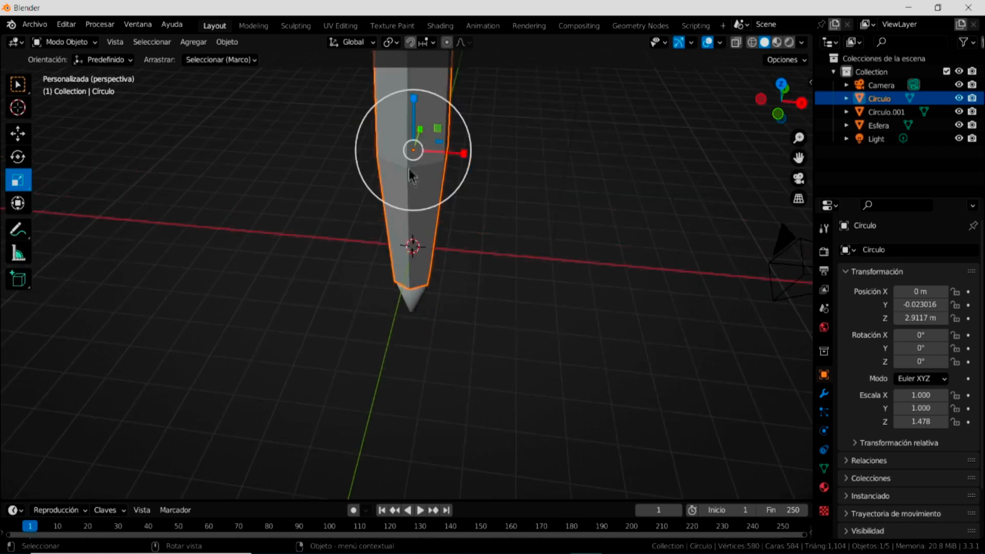
{"action": "middle_click_drag", "start_coordinate": [418, 164], "coordinate": [388, 111]}
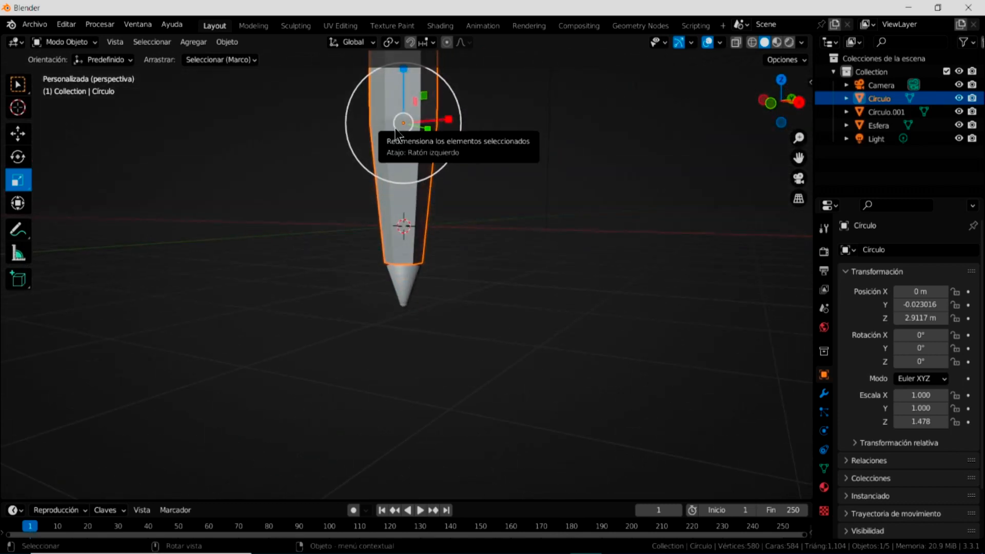
{"action": "right_click", "coordinate": [395, 129]}
{"action": "left_click", "coordinate": [384, 127]}
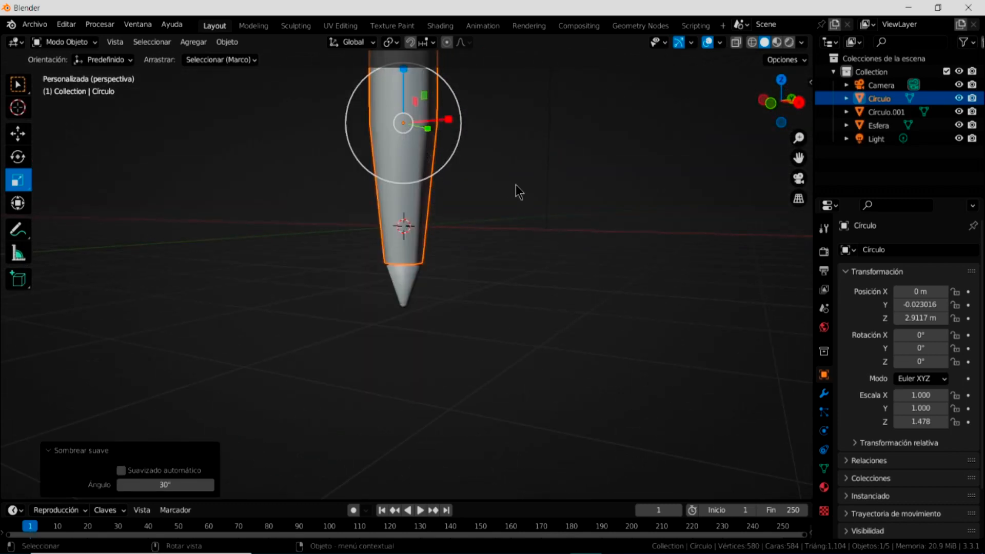
Step: Set the hexagonal shaft back to flat shading and deselect it
{"action": "middle_click_drag", "start_coordinate": [515, 171], "coordinate": [541, 549], "text": "shift"}
{"action": "middle_click_drag", "start_coordinate": [541, 271], "coordinate": [531, 311], "text": "shift"}
{"action": "right_click", "coordinate": [427, 255]}
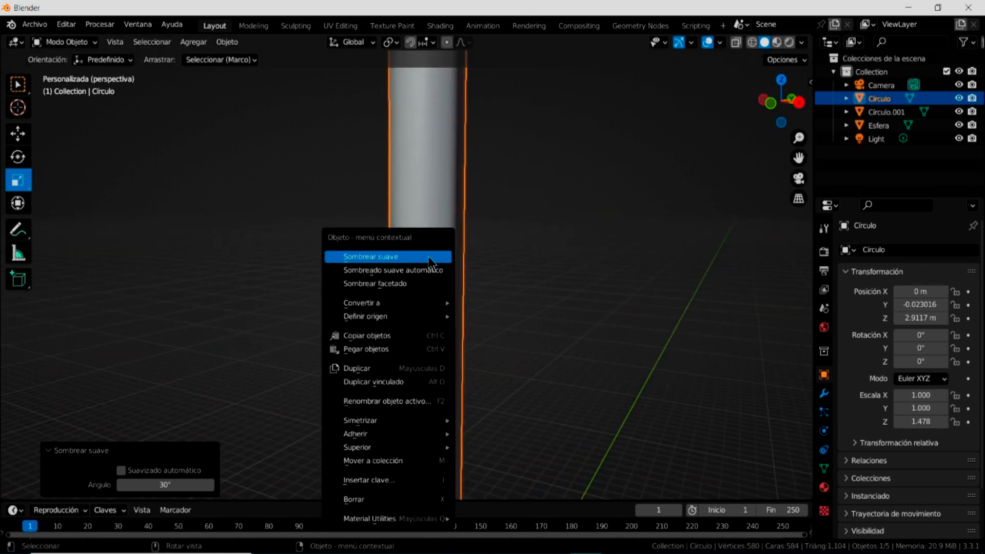
{"action": "left_click", "coordinate": [391, 284]}
{"action": "scroll", "coordinate": [554, 217], "scroll_direction": "down", "scroll_amount": 5}
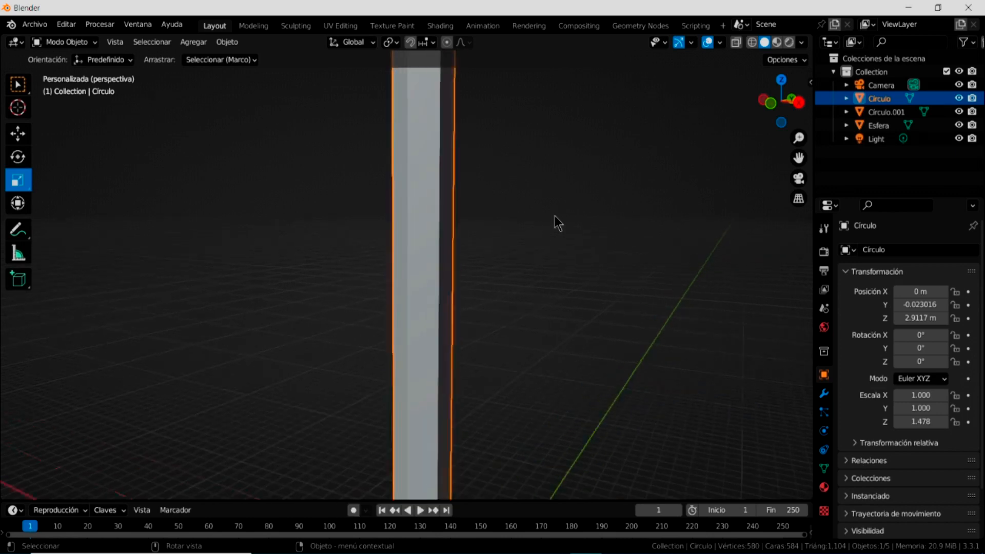
{"action": "scroll", "coordinate": [511, 218], "scroll_direction": "down", "scroll_amount": 4}
{"action": "middle_click_drag", "start_coordinate": [546, 303], "coordinate": [519, 253], "text": "shift"}
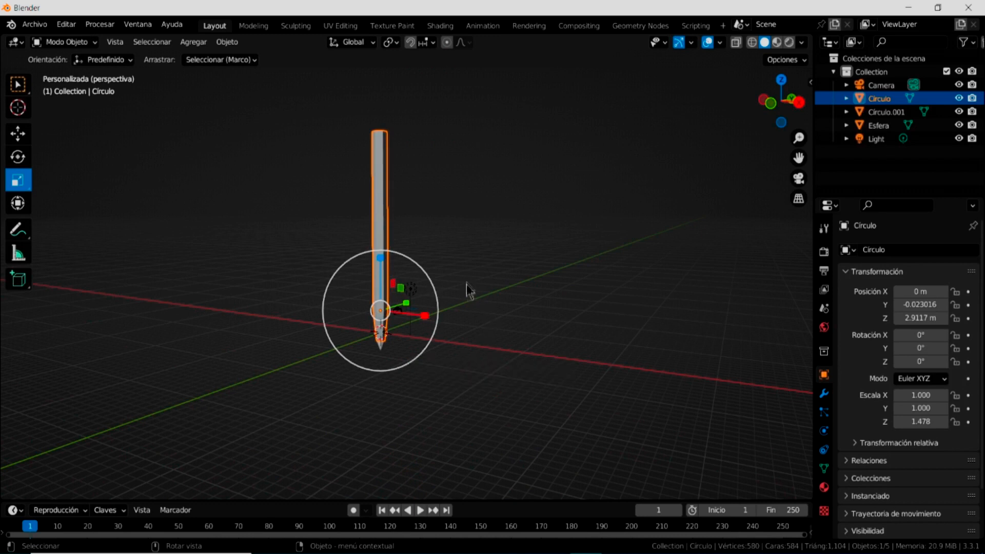
{"action": "left_click", "coordinate": [481, 266]}
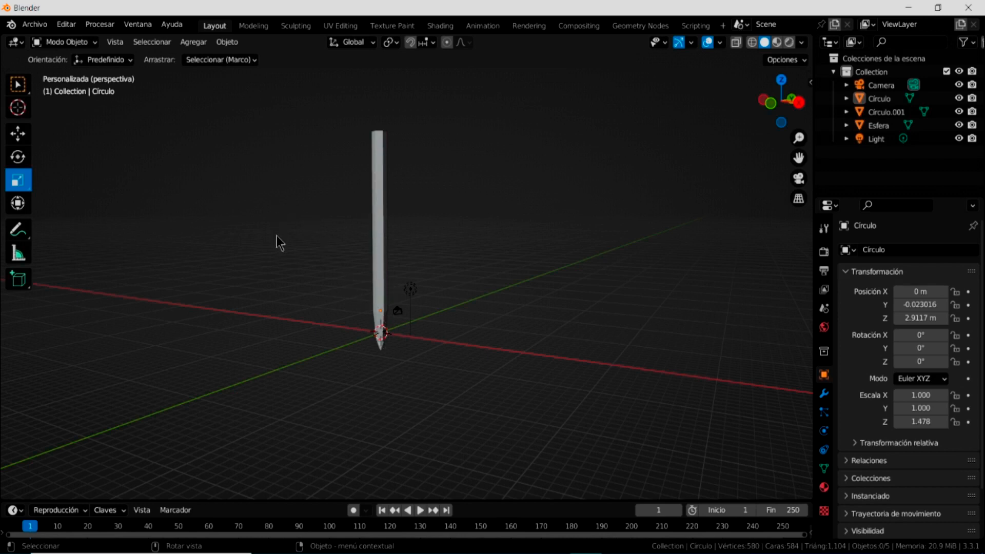
Step: Add a mesh cylinder at the origin with 32 vertices, 1 m radius and 2 m depth
{"action": "left_click", "coordinate": [196, 42]}
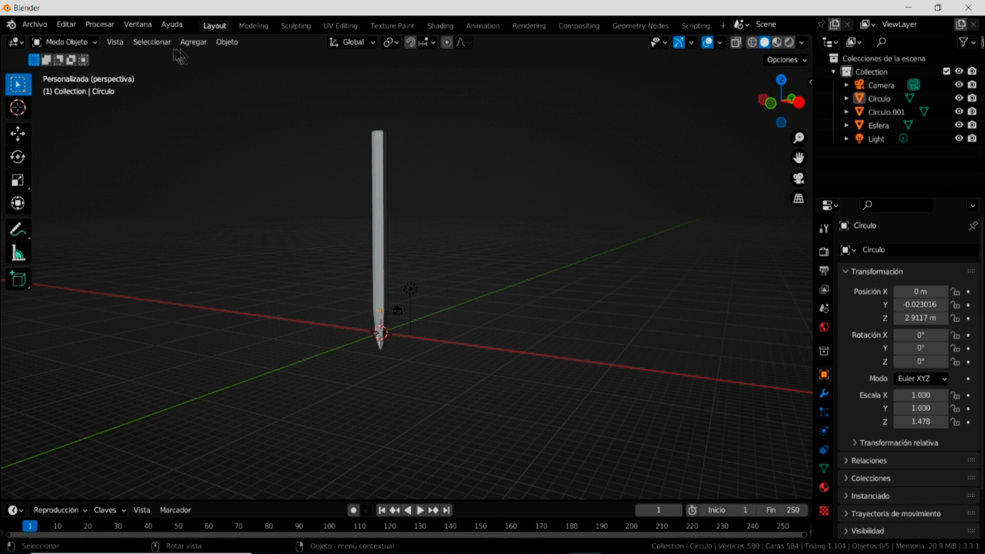
{"action": "left_click", "coordinate": [192, 41]}
{"action": "mouse_move", "coordinate": [212, 59]}
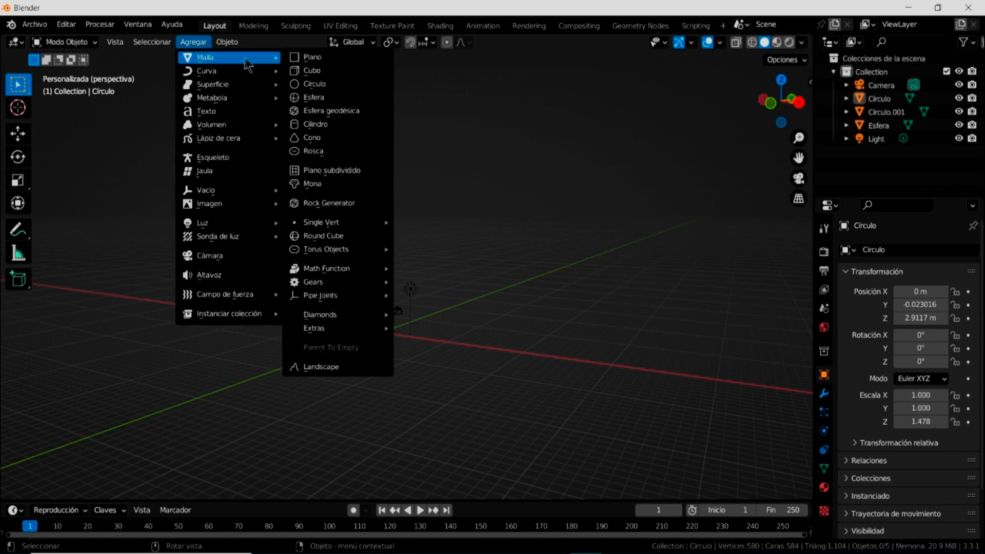
{"action": "left_click", "coordinate": [314, 124]}
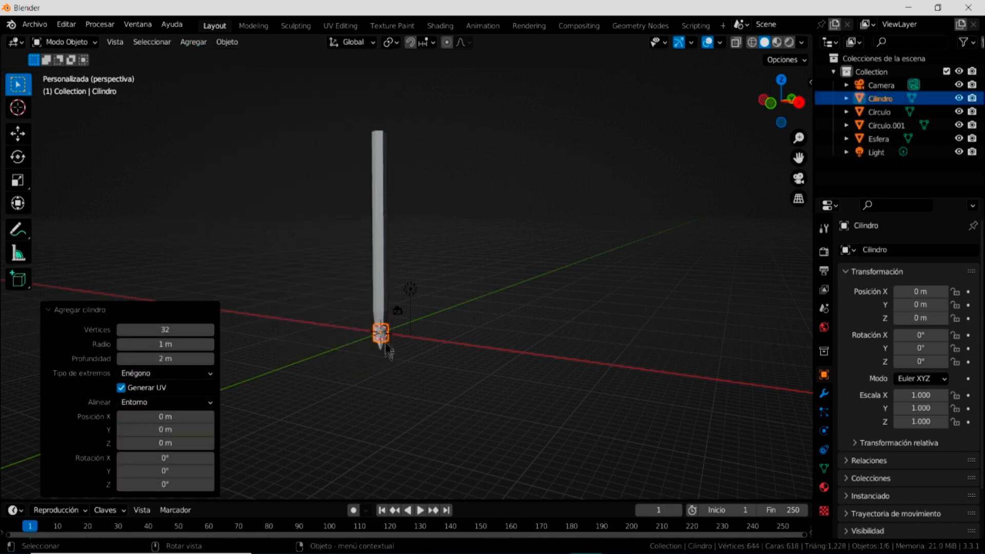
Step: Scale the cylinder into a long thin rod, about 0.438 in X and Y and 15.297 in Z
{"action": "left_click", "coordinate": [17, 182]}
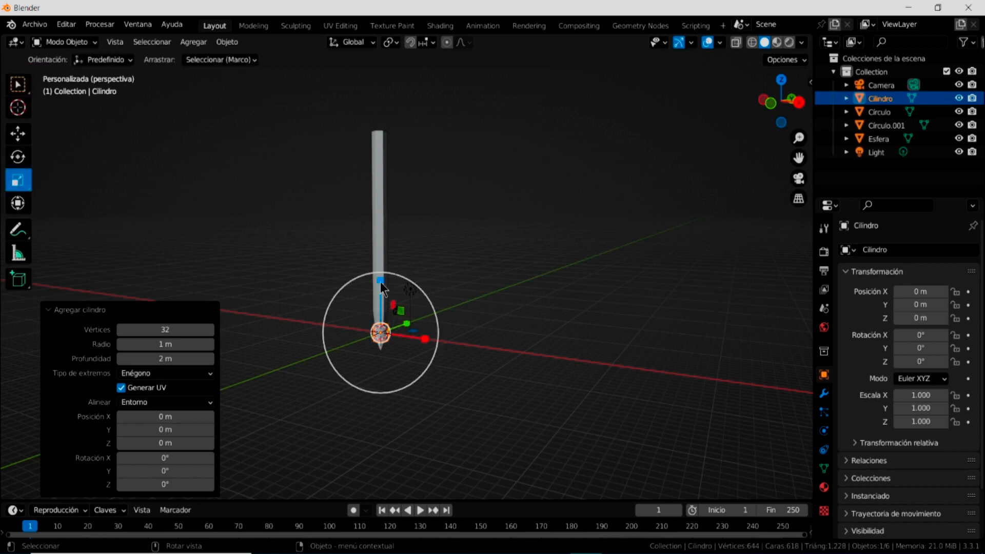
{"action": "middle_click_drag", "start_coordinate": [388, 350], "coordinate": [380, 287]}
{"action": "left_click_drag", "start_coordinate": [378, 278], "coordinate": [381, 125]}
{"action": "left_click_drag", "start_coordinate": [378, 279], "coordinate": [393, 94]}
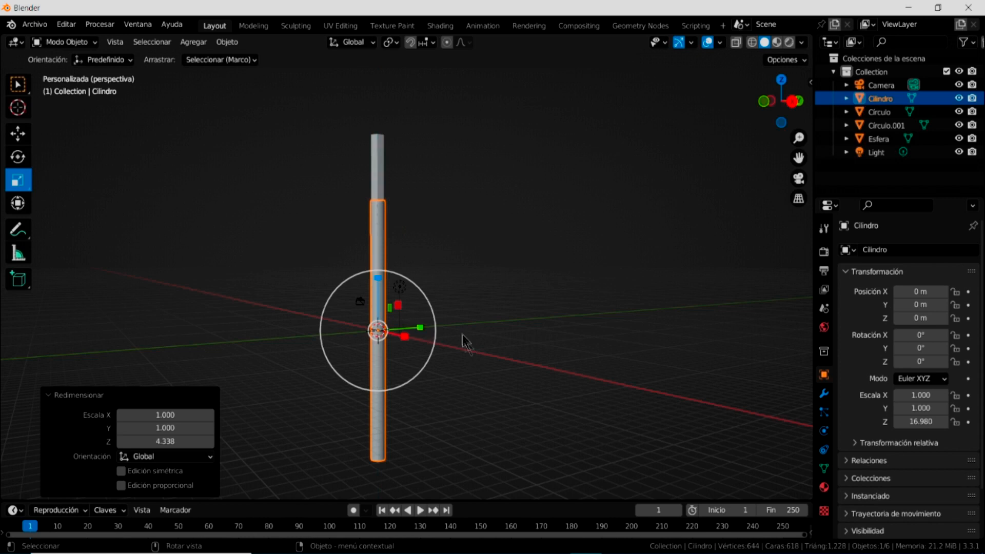
{"action": "left_click_drag", "start_coordinate": [442, 334], "coordinate": [406, 341]}
{"action": "left_click_drag", "start_coordinate": [378, 278], "coordinate": [377, 221]}
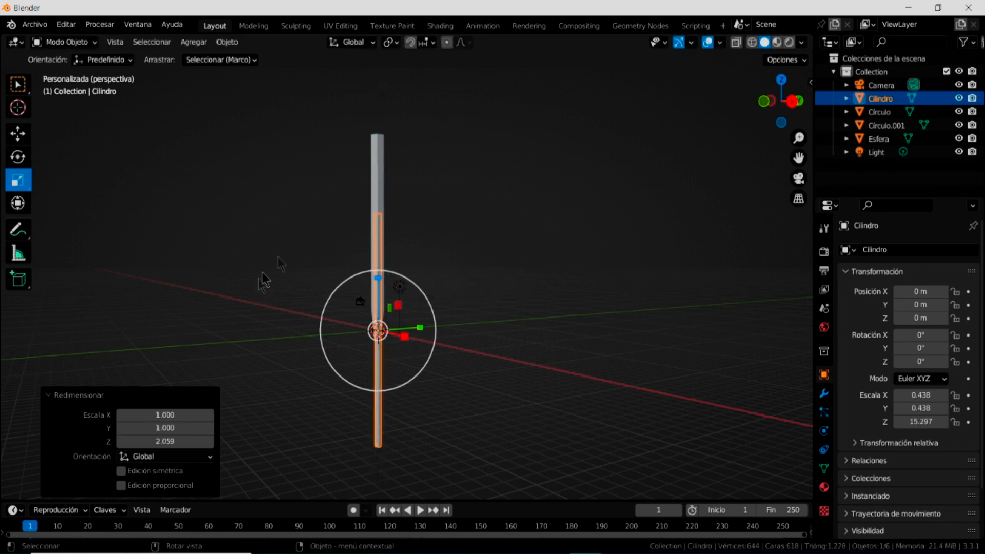
Step: Raise the thin cylinder about 15.126 m along Z inside the hexagonal shaft
{"action": "left_click", "coordinate": [20, 135]}
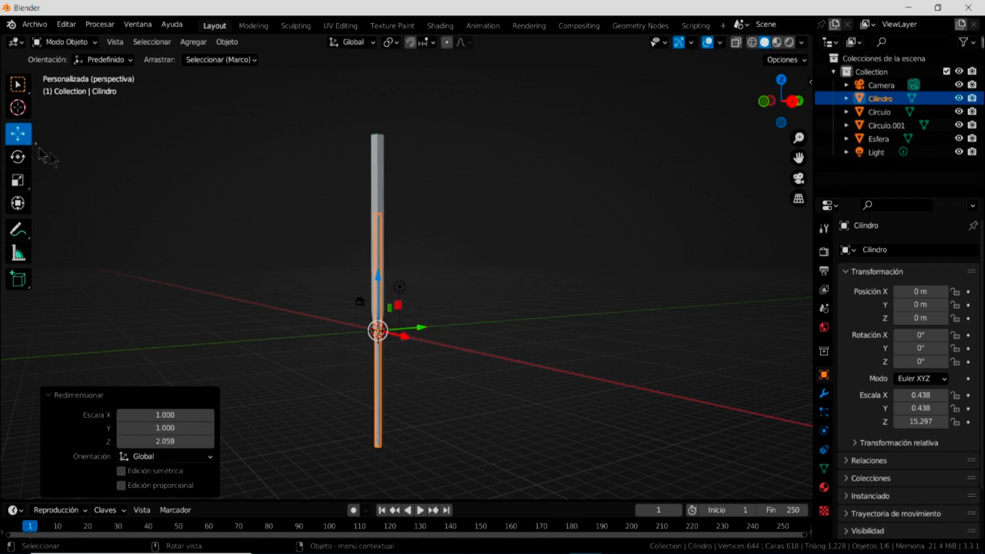
{"action": "scroll", "coordinate": [383, 286], "scroll_direction": "up", "scroll_amount": 3}
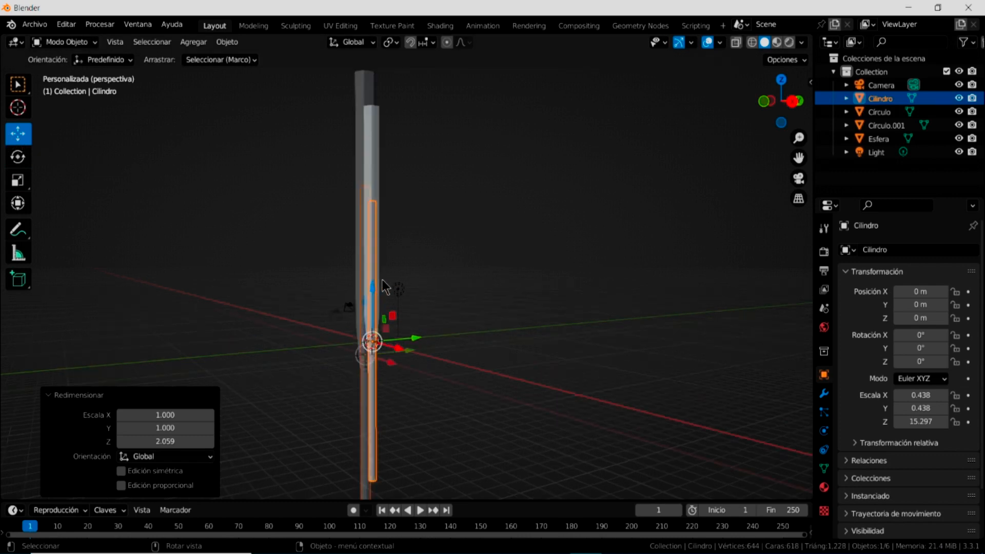
{"action": "left_click_drag", "start_coordinate": [356, 318], "coordinate": [353, 116]}
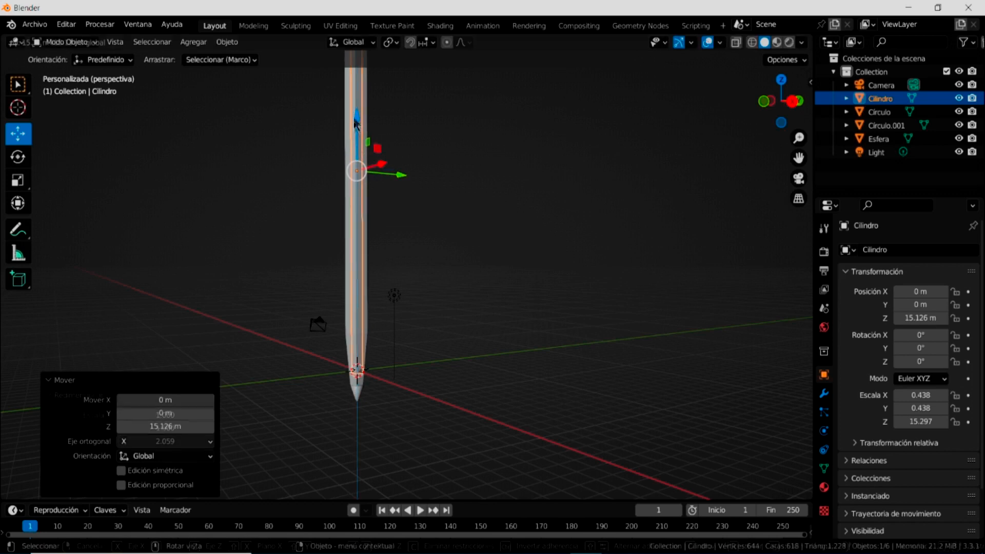
{"action": "middle_click_drag", "start_coordinate": [397, 385], "coordinate": [485, 322]}
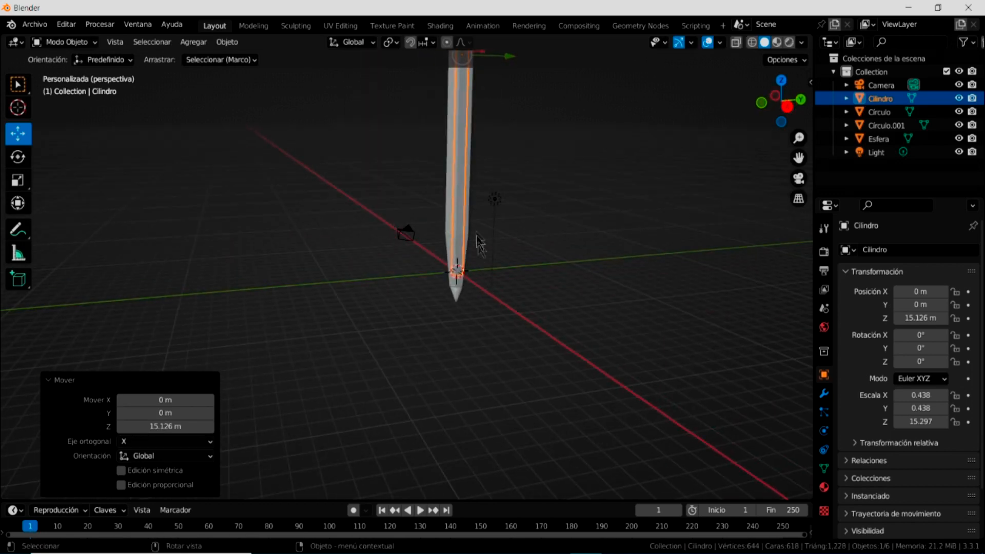
{"action": "middle_click_drag", "start_coordinate": [540, 182], "coordinate": [501, 420]}
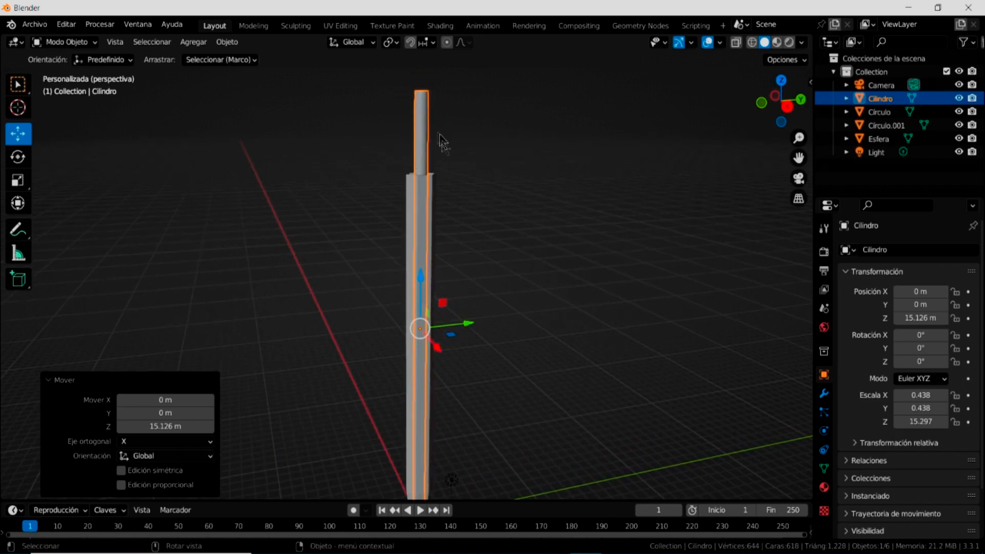
Step: Scale the thin cylinder uniformly by about 0.687 to shorten it within the shaft
{"action": "left_click", "coordinate": [18, 182]}
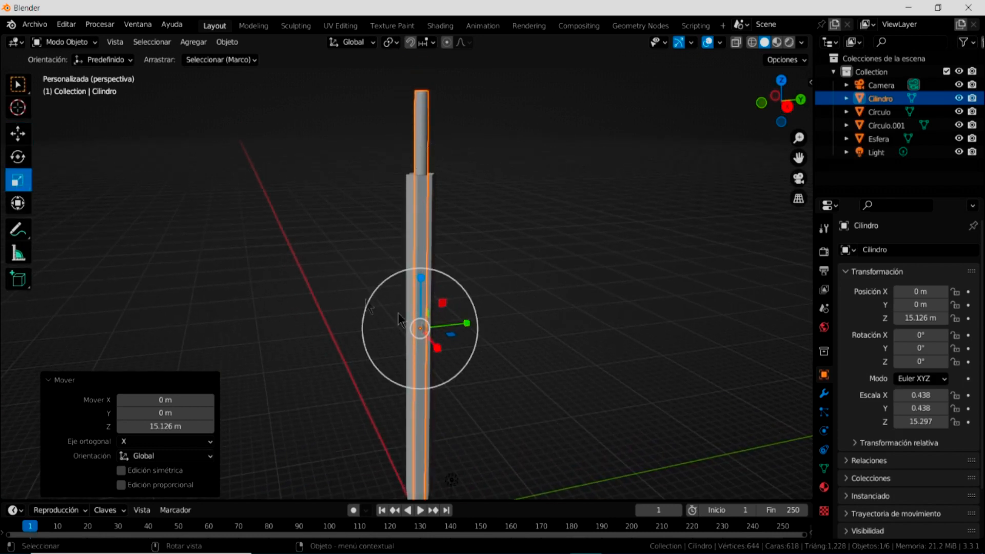
{"action": "left_click_drag", "start_coordinate": [453, 283], "coordinate": [443, 300]}
{"action": "middle_click_drag", "start_coordinate": [547, 388], "coordinate": [540, 301], "text": "shift"}
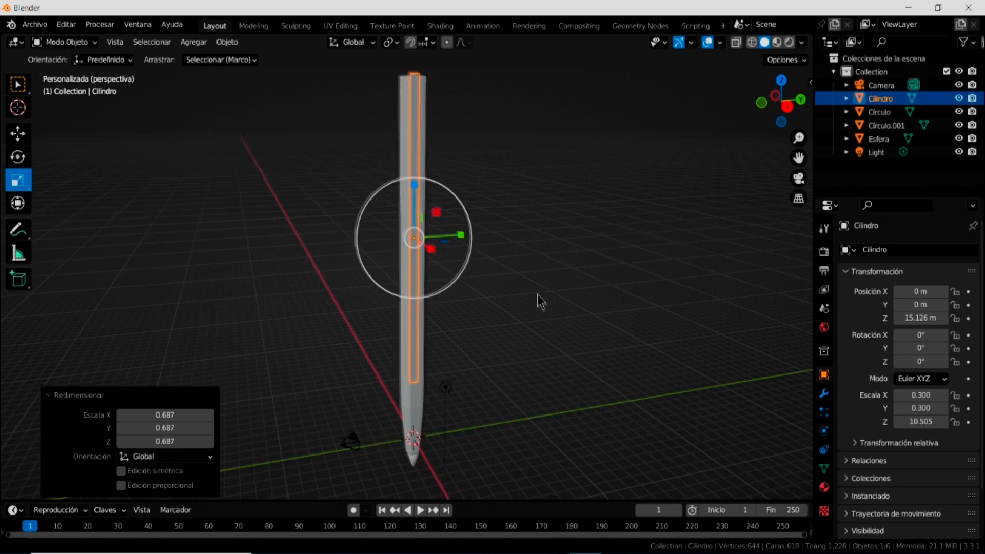
Step: Lower the thin cylinder about 4.747 m along Z towards the shaft's tapered end, and deselect it
{"action": "left_click", "coordinate": [18, 133]}
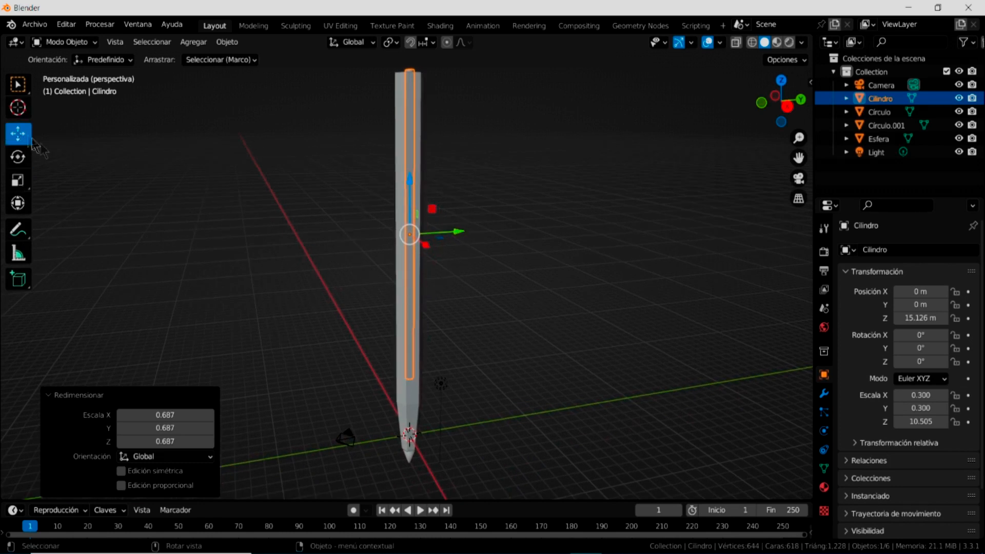
{"action": "left_click_drag", "start_coordinate": [410, 186], "coordinate": [415, 247]}
{"action": "middle_click_drag", "start_coordinate": [478, 372], "coordinate": [477, 353], "text": "shift"}
{"action": "left_click", "coordinate": [17, 184]}
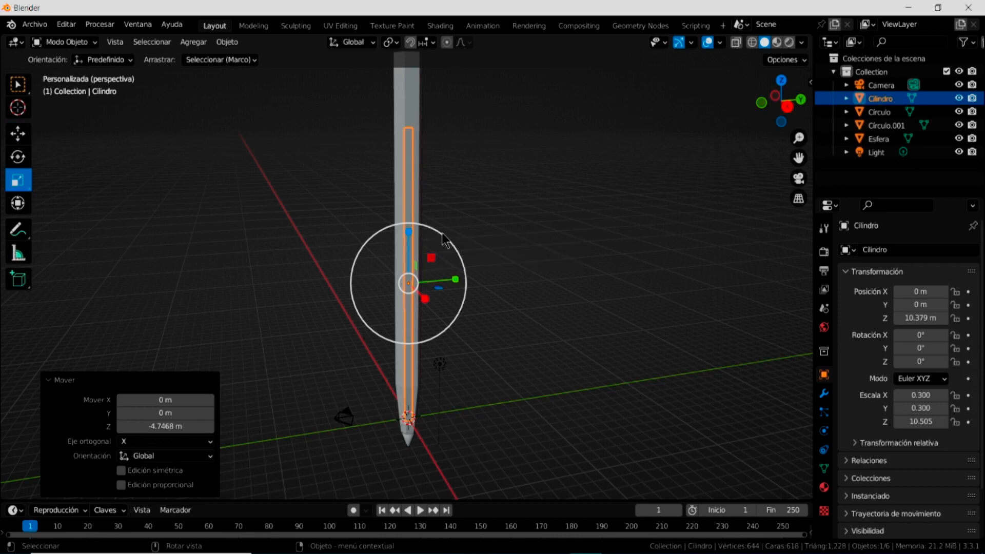
{"action": "left_click", "coordinate": [436, 241]}
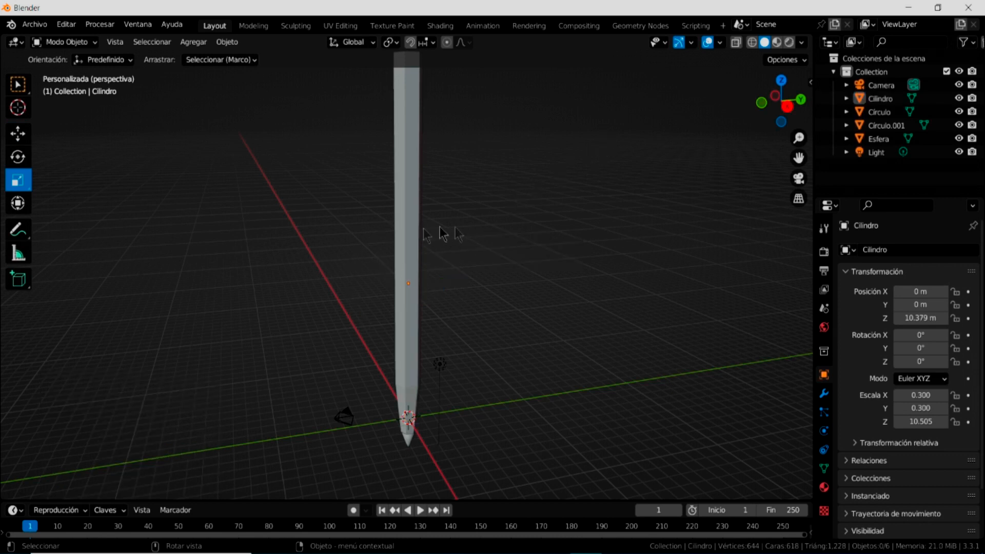
Step: Switch the viewport to wireframe and scale the thin inner cylinder by 1.172 along Z
{"action": "left_click", "coordinate": [405, 258]}
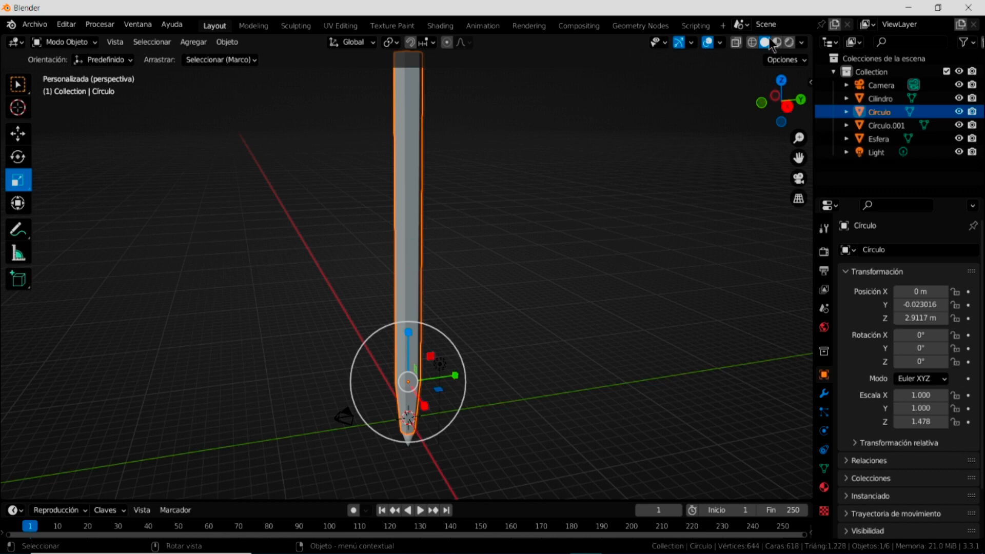
{"action": "left_click", "coordinate": [752, 43]}
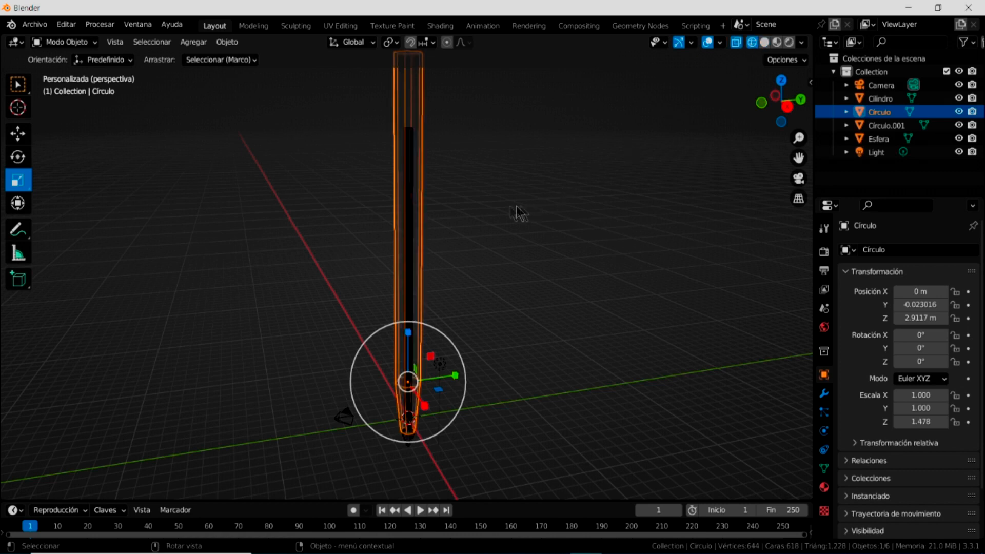
{"action": "left_click", "coordinate": [411, 239]}
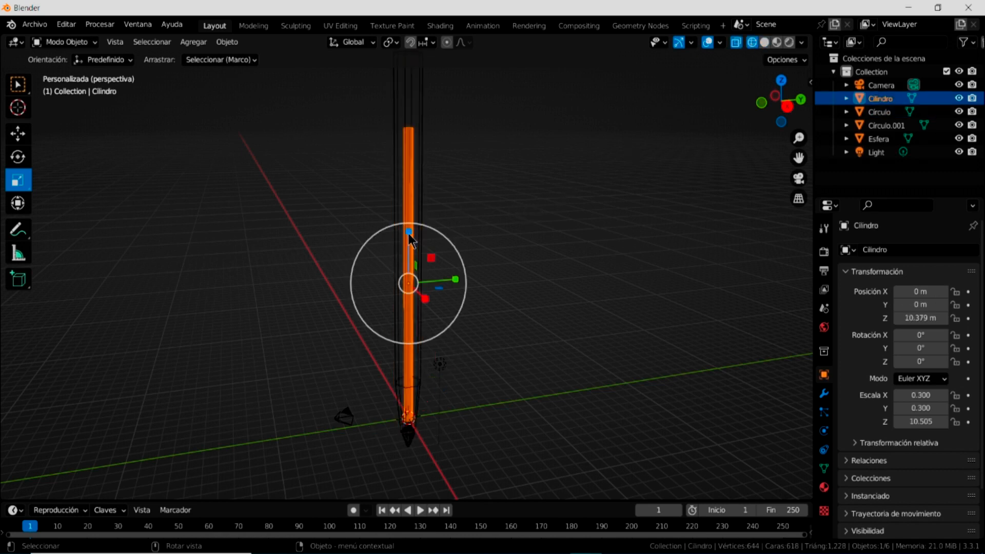
{"action": "left_click_drag", "start_coordinate": [408, 229], "coordinate": [409, 210]}
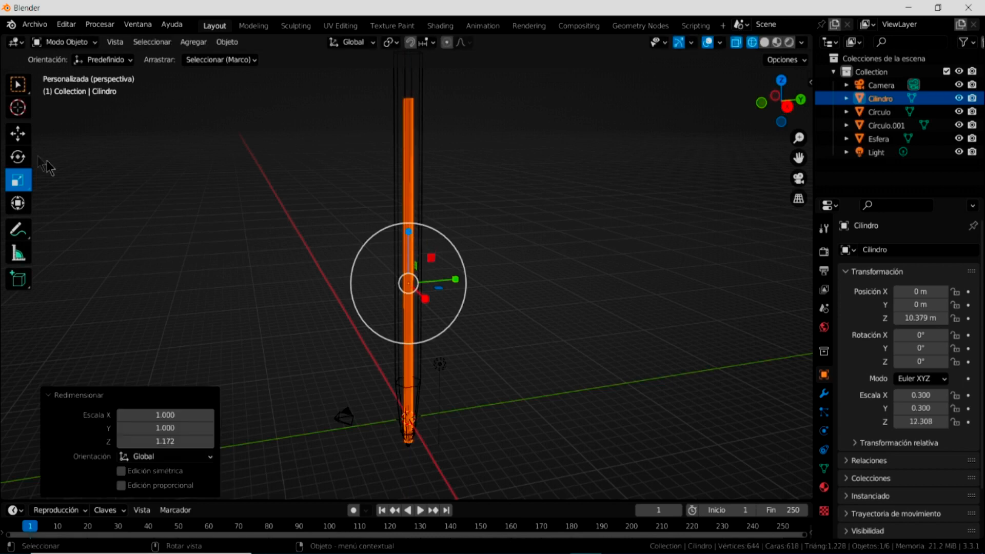
Step: Move the inner cylinder along Z to a height of 11.414 m so its lower end meets the conical tip, and deselect it
{"action": "left_click", "coordinate": [18, 134]}
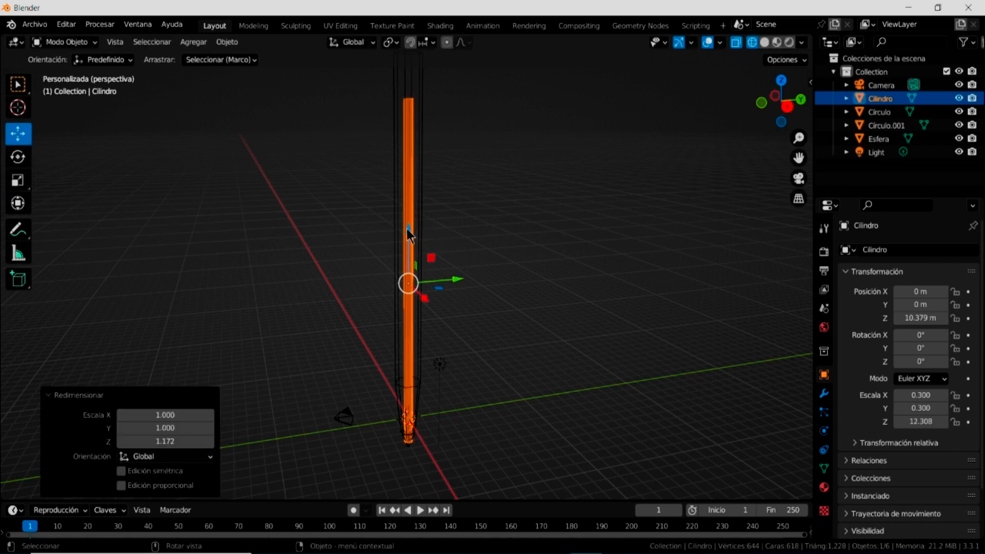
{"action": "mouse_move", "coordinate": [408, 233]}
{"action": "left_mouse_down"}
{"action": "mouse_move", "coordinate": [405, 204]}
{"action": "mouse_move", "coordinate": [407, 240]}
{"action": "left_mouse_up"}
{"action": "middle_click_drag", "start_coordinate": [500, 353], "coordinate": [433, 322]}
{"action": "middle_click_drag", "start_coordinate": [495, 244], "coordinate": [508, 318]}
{"action": "left_click_drag", "start_coordinate": [397, 87], "coordinate": [397, 91]}
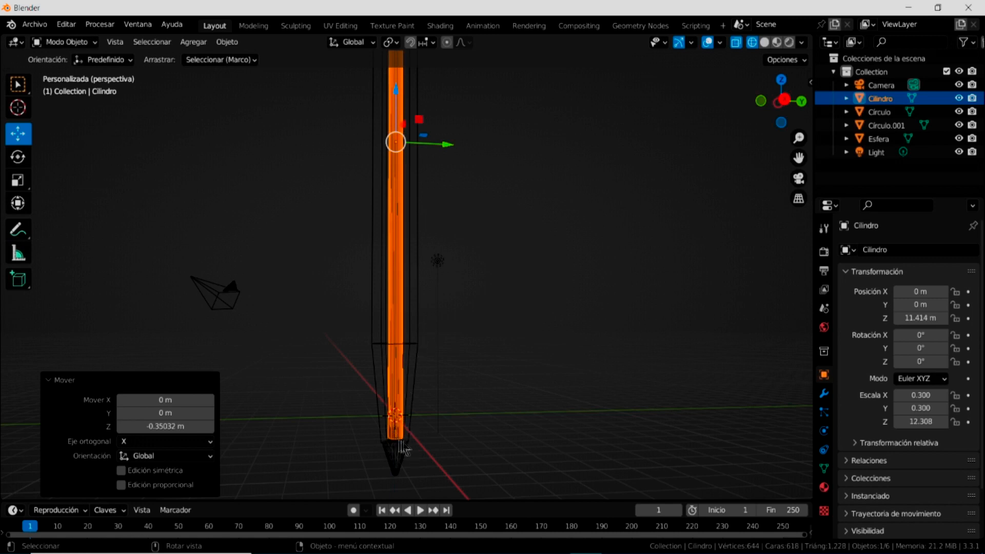
{"action": "left_click", "coordinate": [510, 306]}
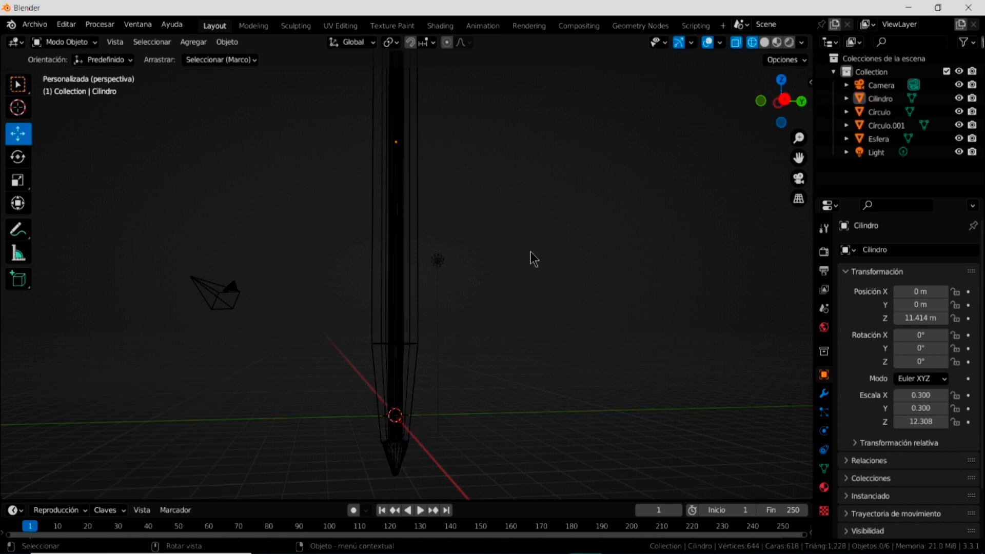
Step: Inspect the inner cylinder's fit inside the shaft and return the viewport to solid shading
{"action": "scroll", "coordinate": [529, 244], "scroll_direction": "up", "scroll_amount": 5}
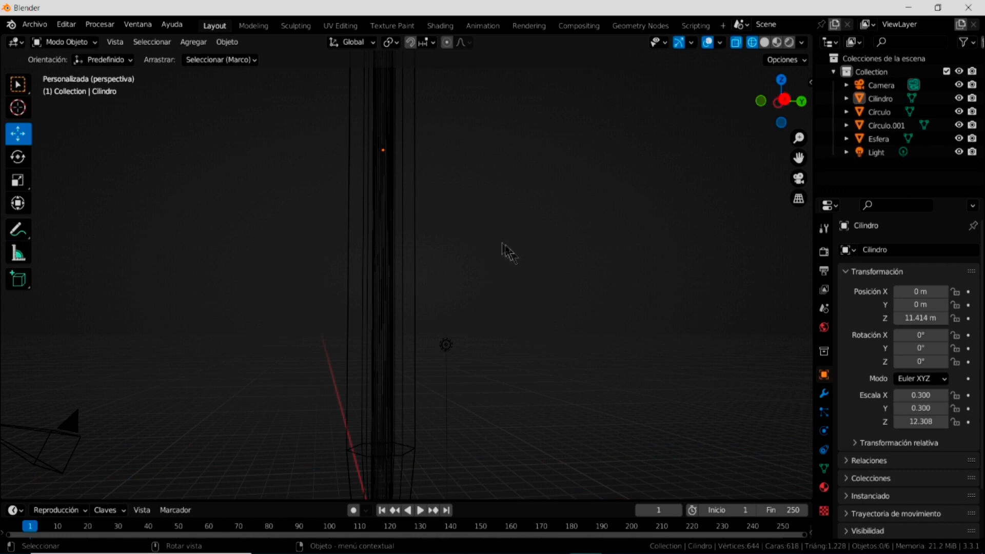
{"action": "scroll", "coordinate": [500, 241], "scroll_direction": "down", "scroll_amount": 5}
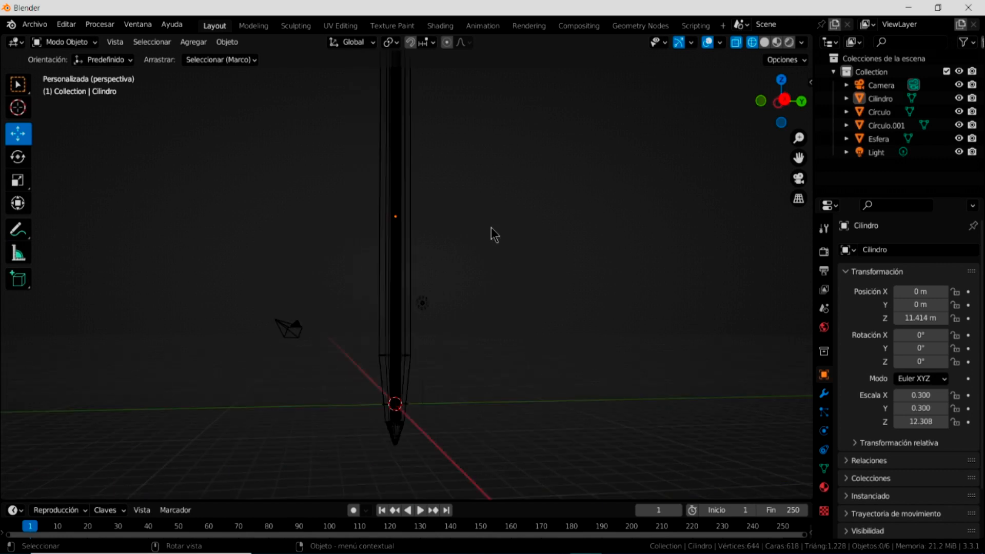
{"action": "left_click", "coordinate": [736, 43]}
{"action": "left_click", "coordinate": [764, 42]}
{"action": "scroll", "coordinate": [508, 195], "scroll_direction": "down", "scroll_amount": 1}
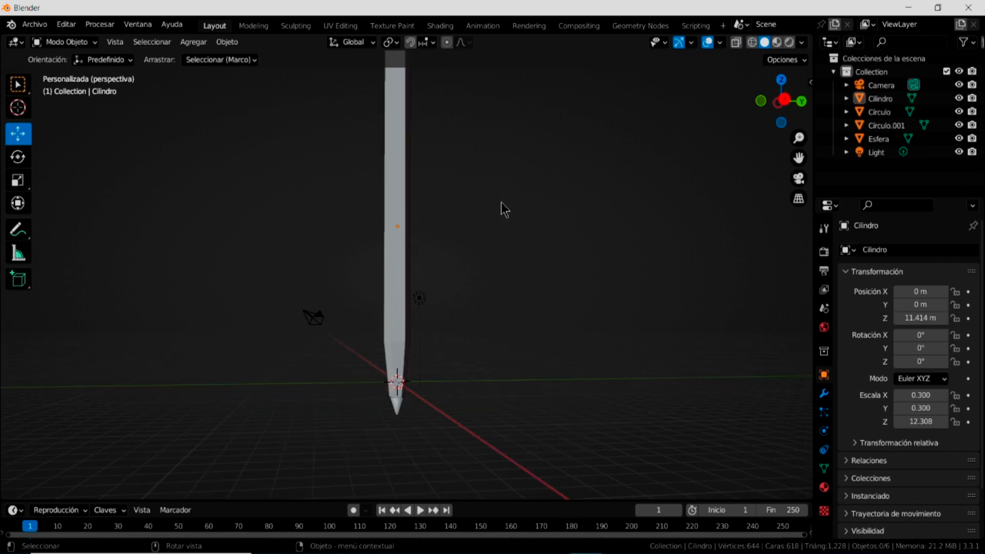
Step: Add a 20-vertex mesh circle with a 1 m radius and move it -5.7097 m along Y, beside the pen
{"action": "middle_click_drag", "start_coordinate": [496, 176], "coordinate": [490, 324], "text": "shift"}
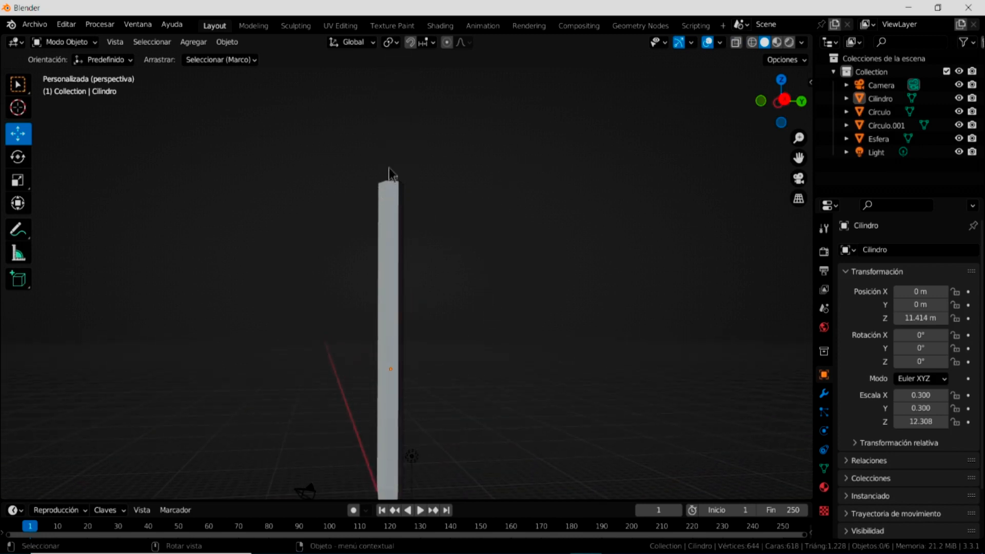
{"action": "middle_click_drag", "start_coordinate": [488, 338], "coordinate": [549, 281], "text": "shift"}
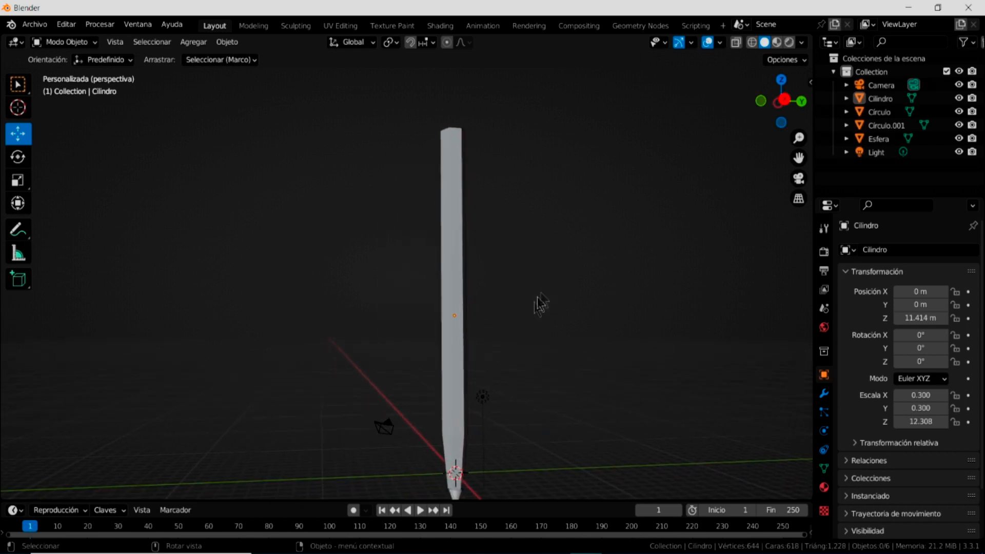
{"action": "left_click", "coordinate": [194, 43]}
{"action": "left_click", "coordinate": [196, 43]}
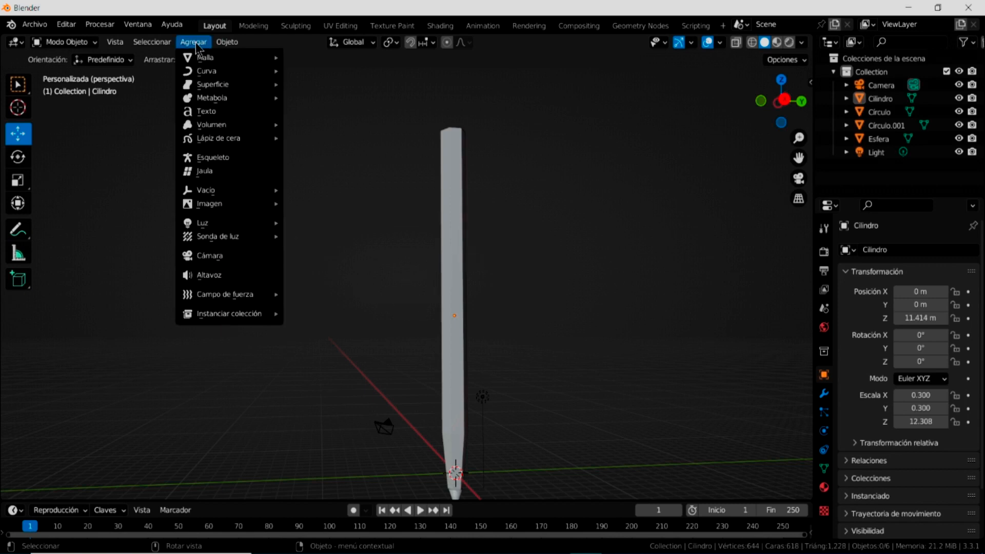
{"action": "mouse_move", "coordinate": [204, 61]}
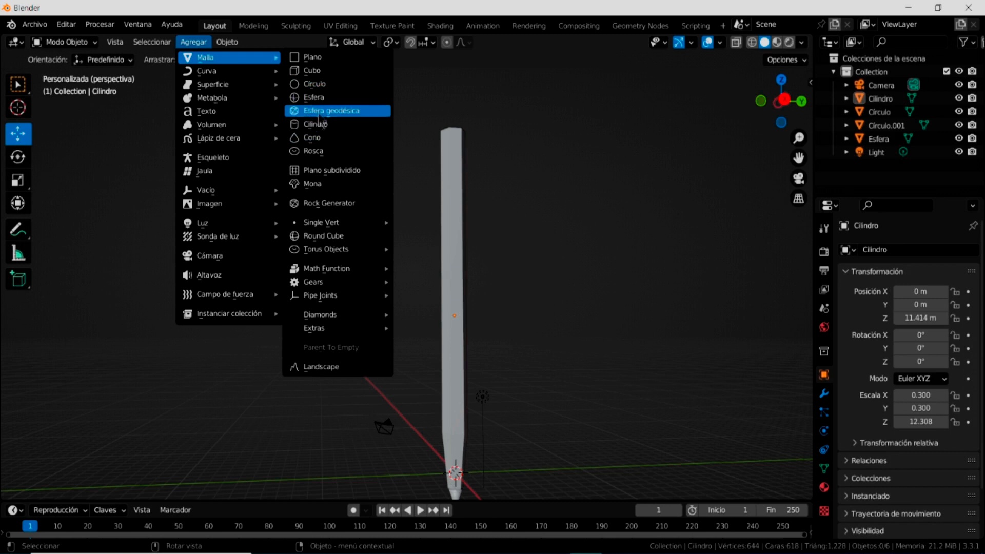
{"action": "left_click", "coordinate": [319, 86]}
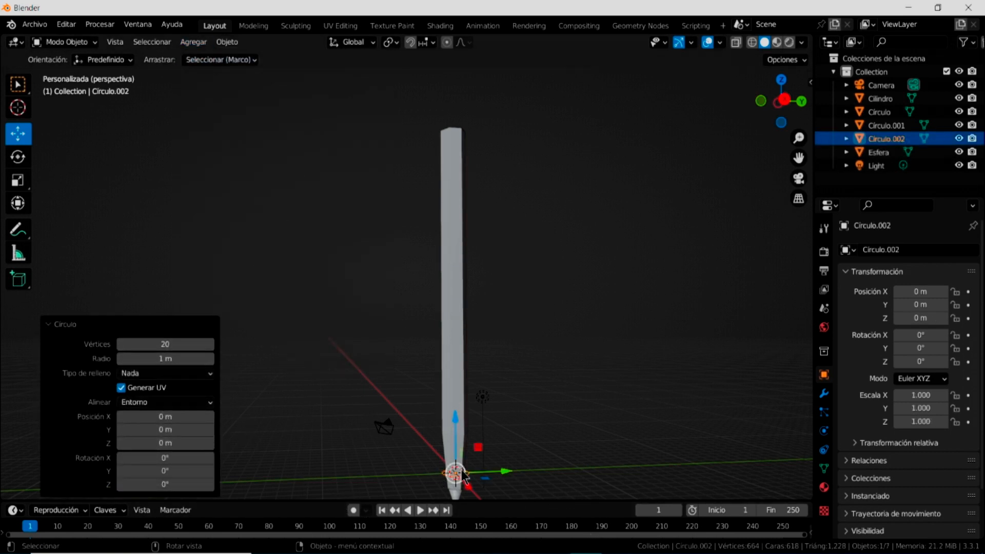
{"action": "left_click_drag", "start_coordinate": [505, 471], "coordinate": [431, 473]}
{"action": "middle_click_drag", "start_coordinate": [492, 469], "coordinate": [413, 328]}
{"action": "scroll", "coordinate": [397, 334], "scroll_direction": "up", "scroll_amount": 4}
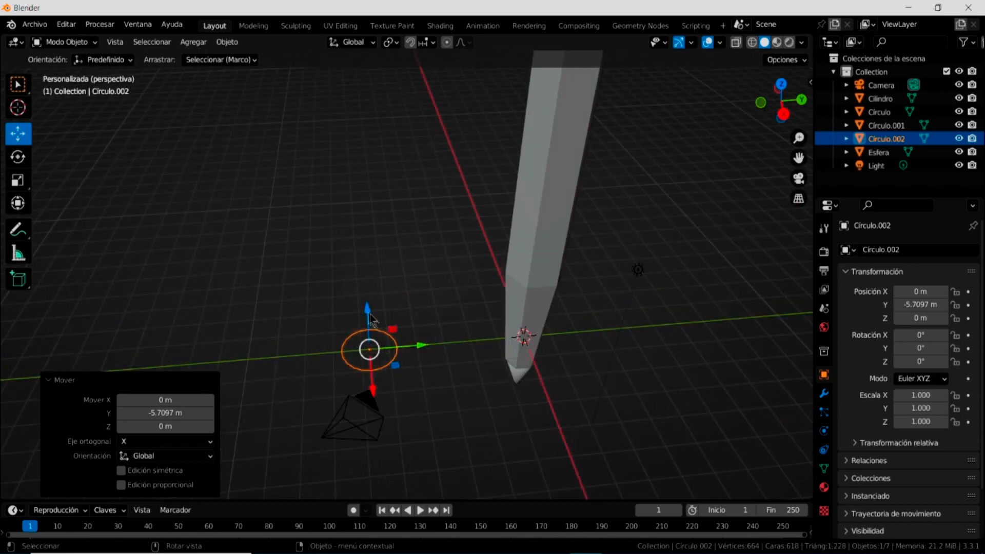
Step: In Edit Mode, extrude the circle 2.4705 m along Z and scale its upper ring uniformly by 1.025
{"action": "left_click", "coordinate": [72, 42]}
{"action": "left_click", "coordinate": [74, 72]}
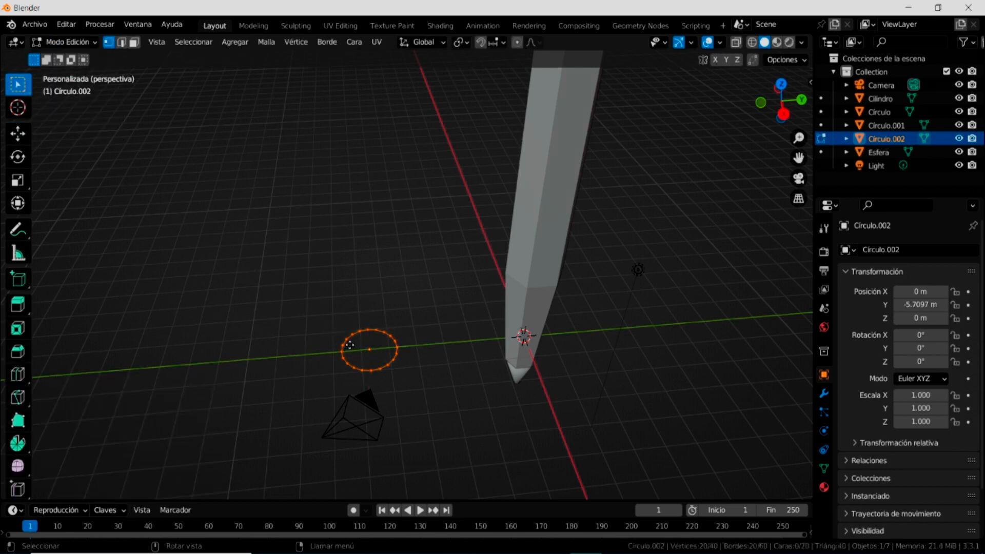
{"action": "key", "text": "e"}
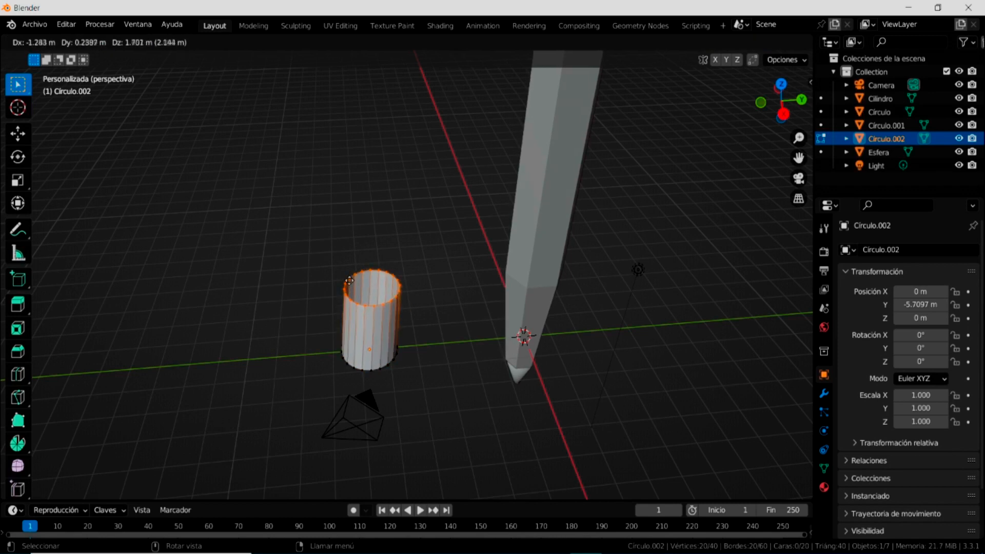
{"action": "key", "text": "x"}
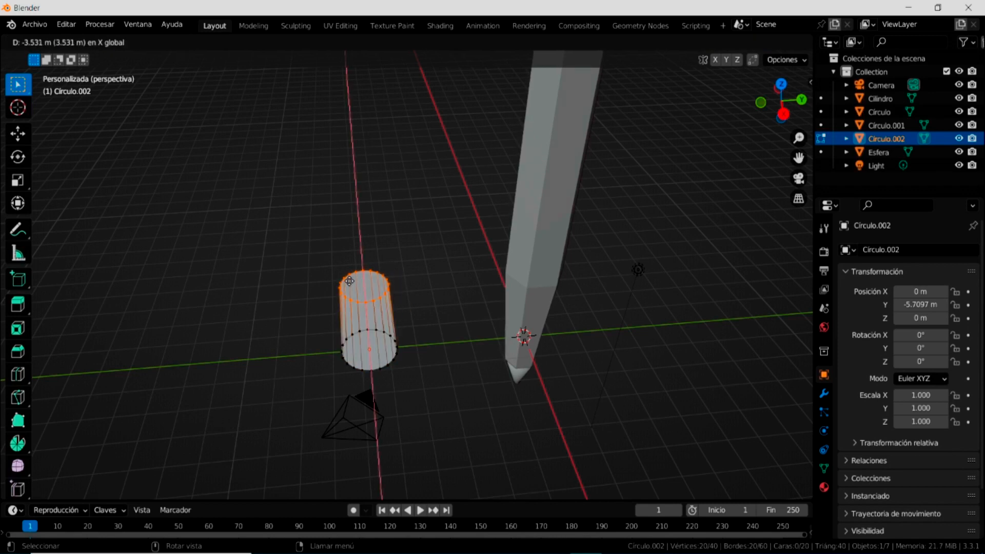
{"action": "key", "text": "z"}
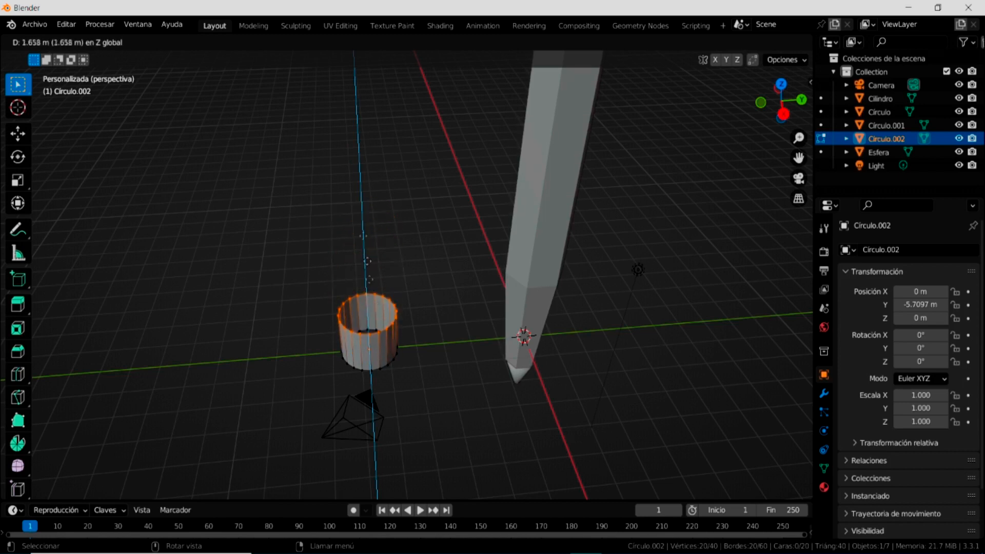
{"action": "left_click", "coordinate": [376, 287]}
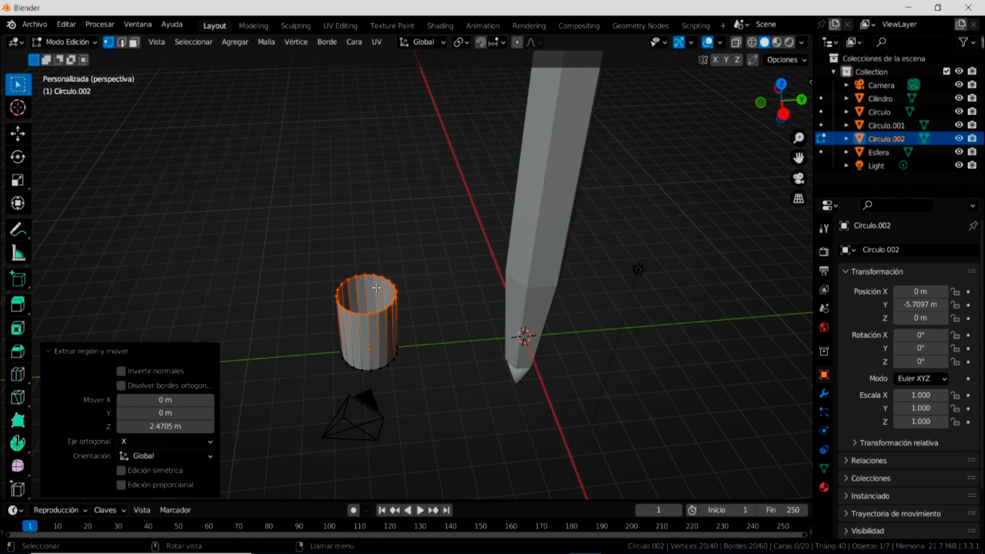
{"action": "key", "text": "s"}
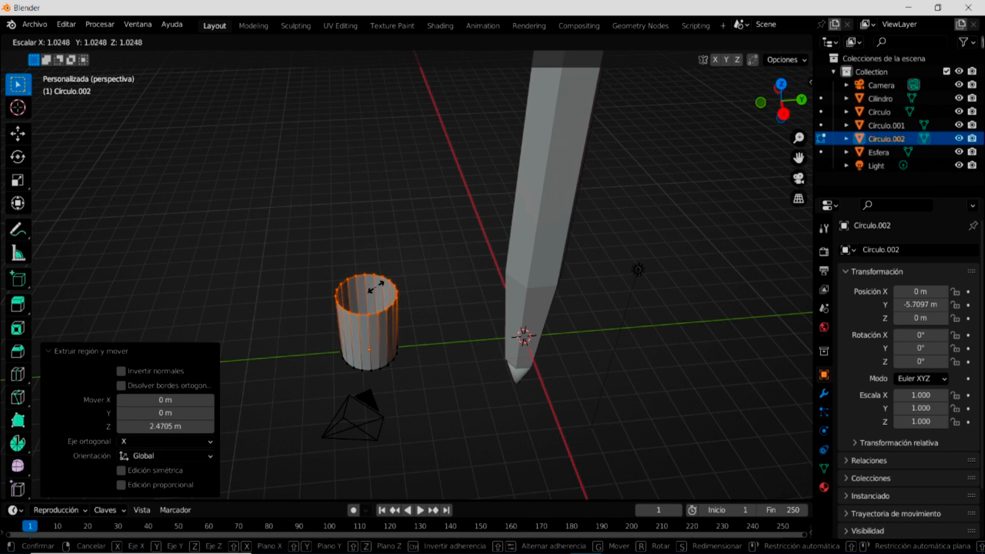
{"action": "left_click", "coordinate": [376, 287]}
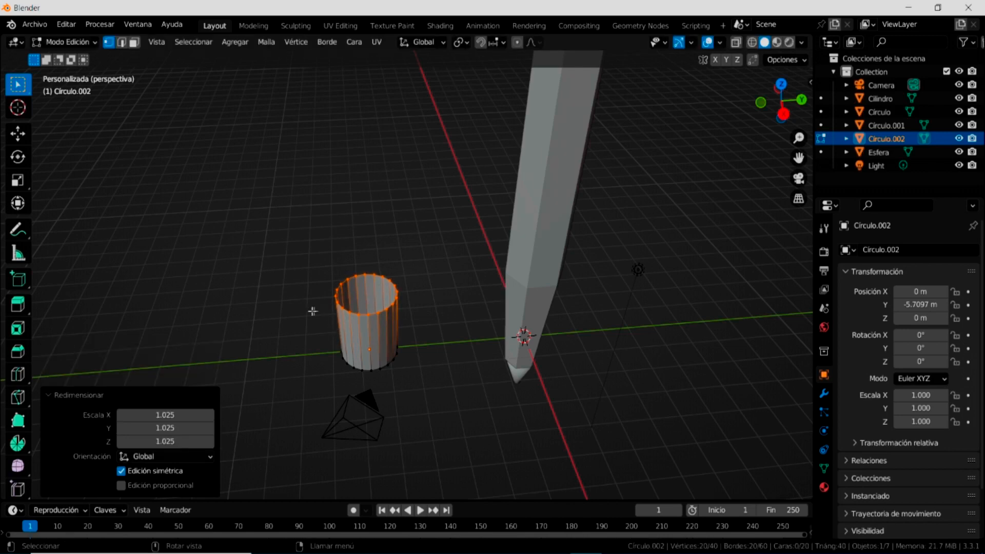
Step: Extrude the upper ring and scale the new edge loop by -1.880 to form a wide flange
{"action": "key", "text": "e"}
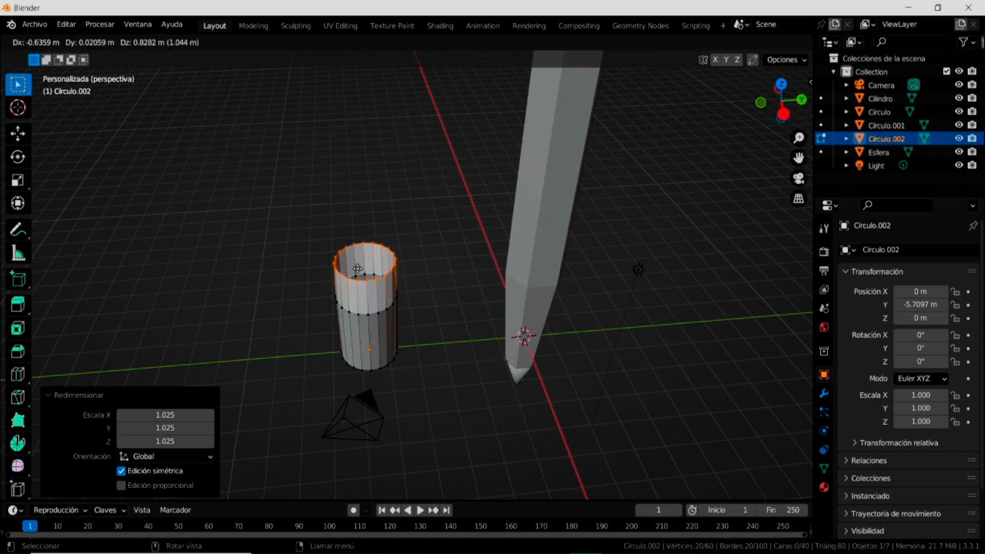
{"action": "key", "text": "s"}
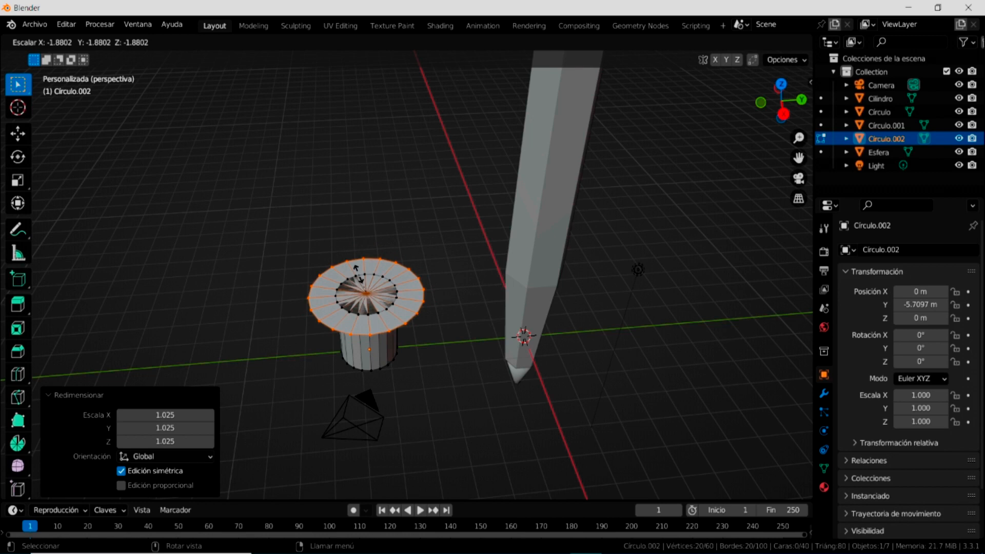
{"action": "left_click", "coordinate": [359, 273]}
Step: Extrude the flange's outer loop 0.86703 m along Z, fill its top with a face, and return to Object Mode
{"action": "key", "text": "e"}
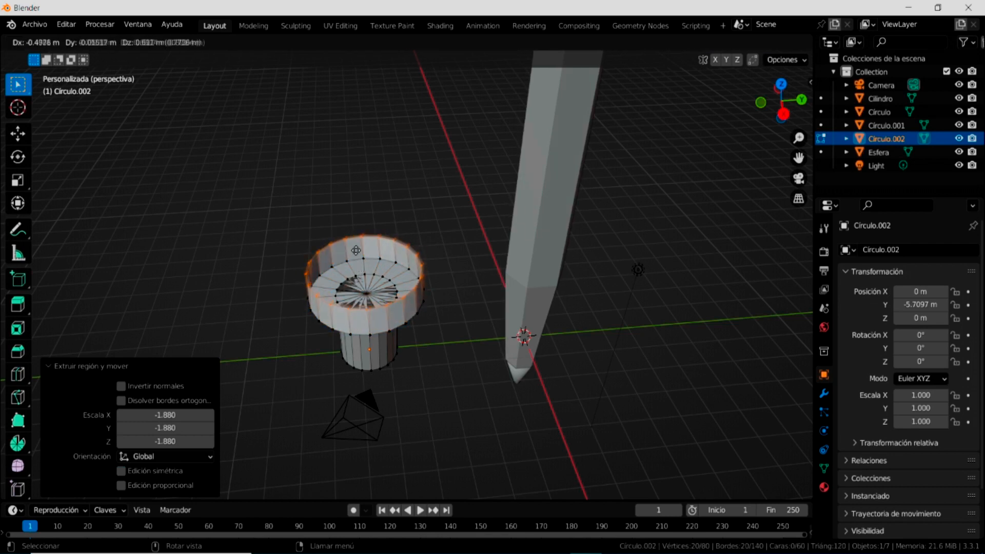
{"action": "key", "text": "z"}
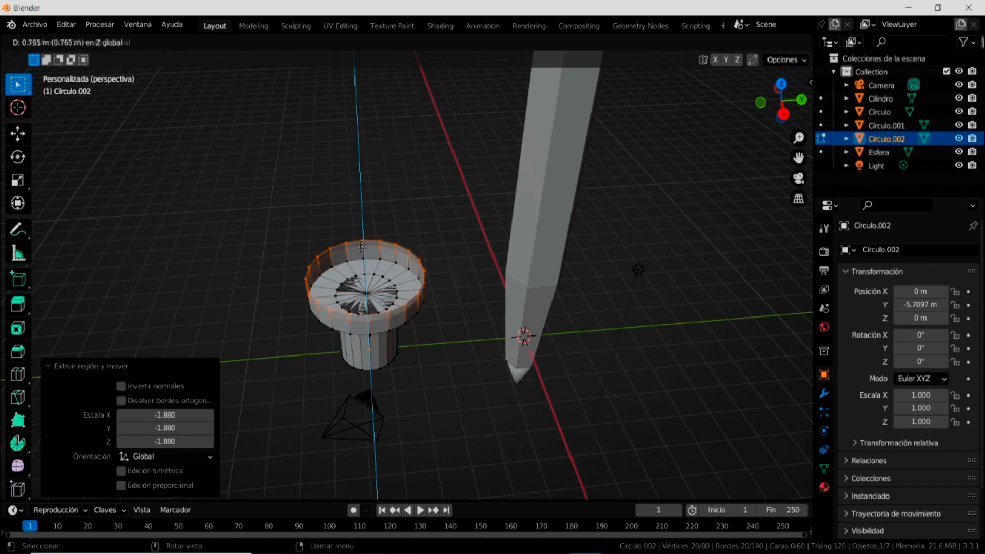
{"action": "left_click", "coordinate": [363, 251]}
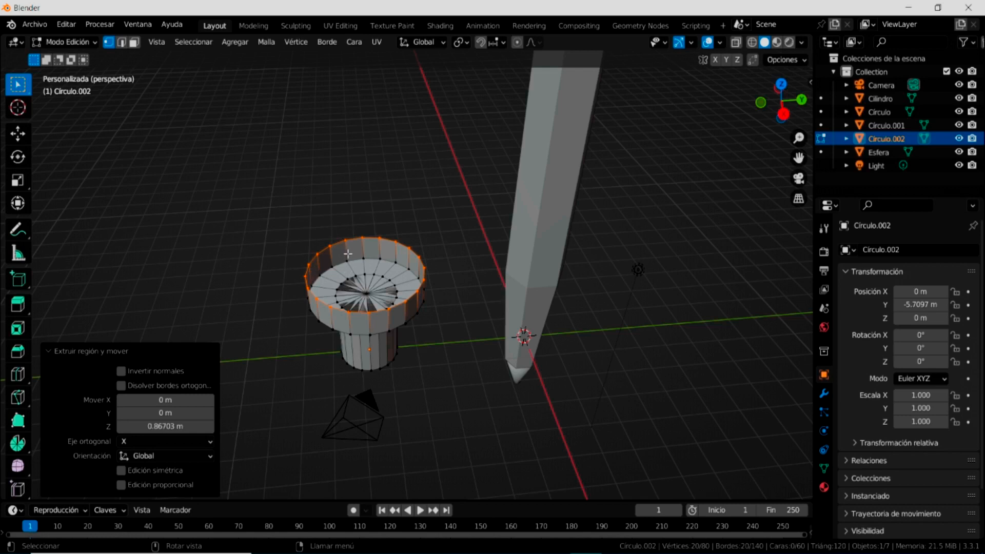
{"action": "key", "text": "f"}
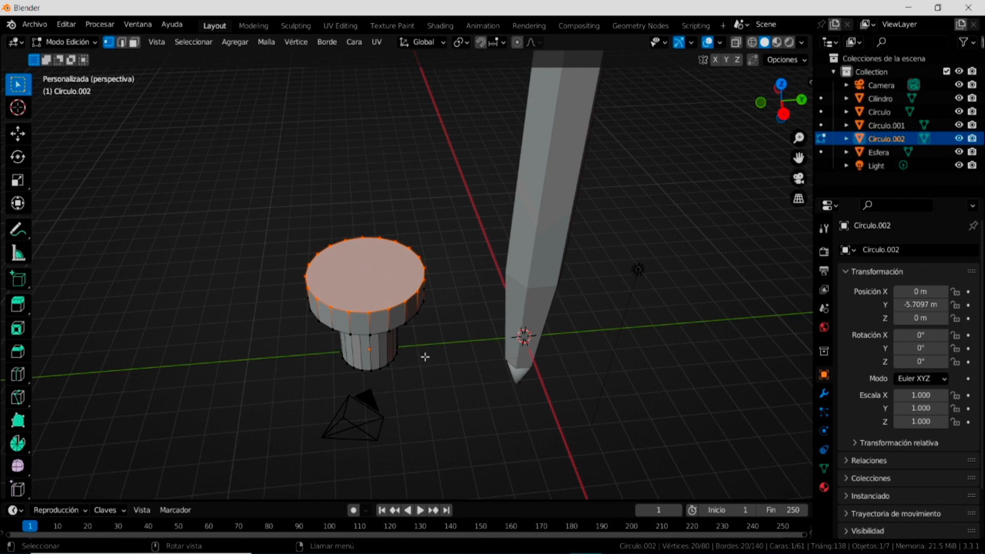
{"action": "left_click", "coordinate": [90, 43]}
{"action": "left_click", "coordinate": [88, 60]}
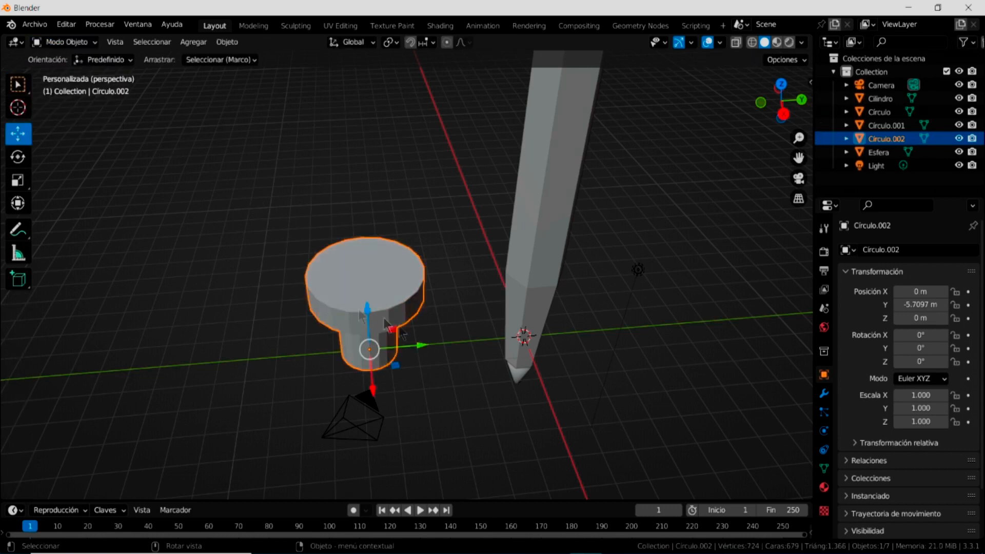
Step: Apply smooth shading to the cap object
{"action": "middle_click_drag", "start_coordinate": [435, 364], "coordinate": [395, 351]}
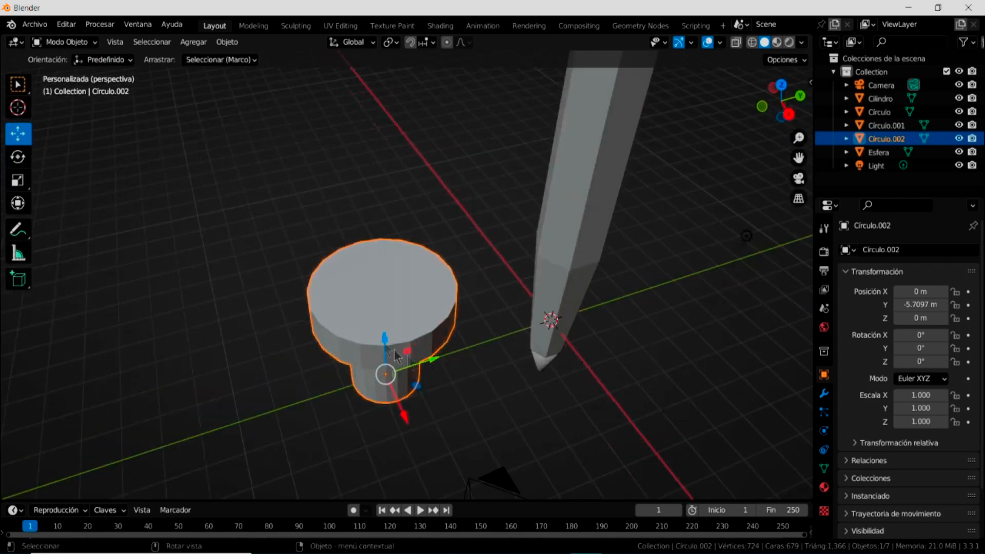
{"action": "right_click", "coordinate": [376, 302]}
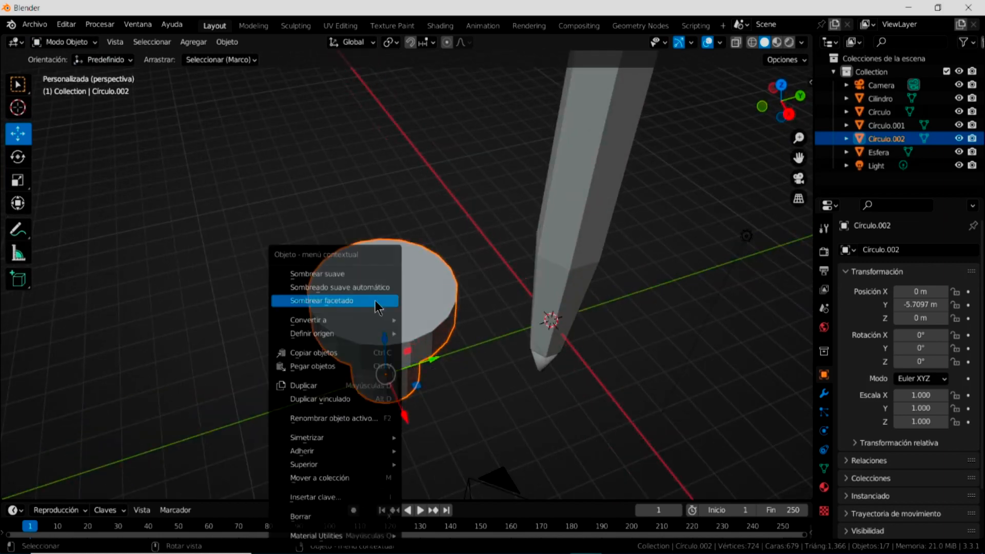
{"action": "left_click", "coordinate": [345, 277]}
{"action": "middle_click_drag", "start_coordinate": [371, 378], "coordinate": [346, 340]}
{"action": "scroll", "coordinate": [375, 336], "scroll_direction": "down", "scroll_amount": 1}
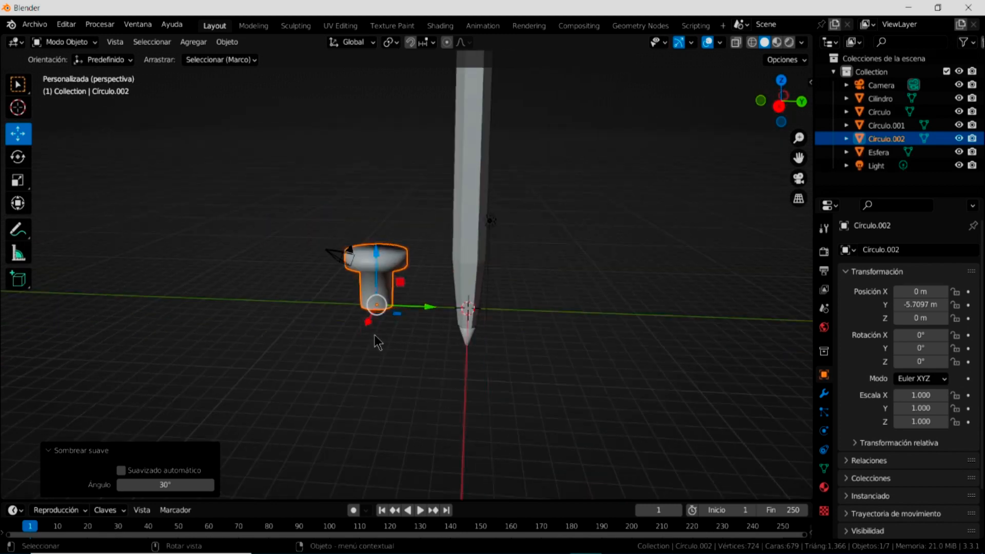
Step: Raise the cap 23.592 m along Z and move it 5.6976 m along Y onto the shaft's upper end
{"action": "scroll", "coordinate": [398, 314], "scroll_direction": "down", "scroll_amount": 5}
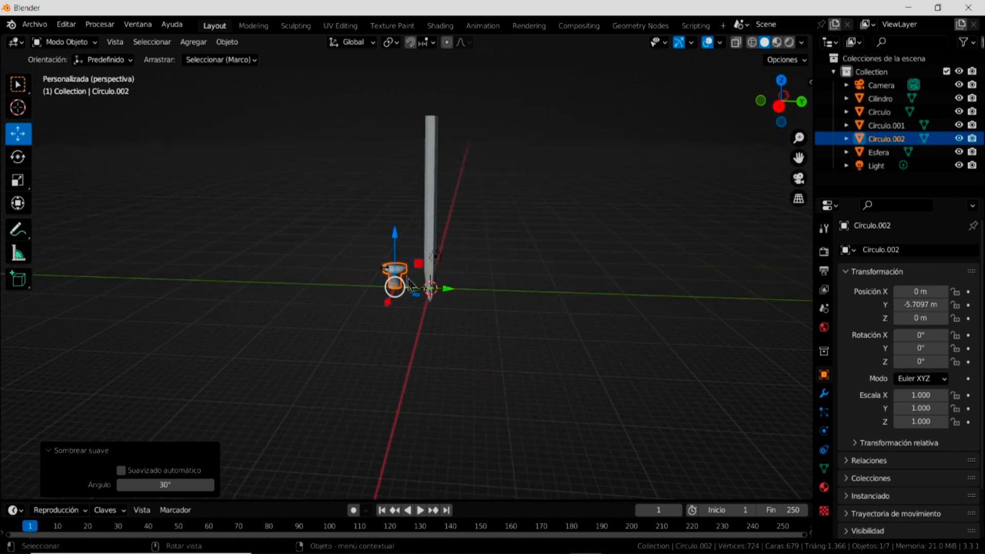
{"action": "left_click_drag", "start_coordinate": [397, 248], "coordinate": [403, 72]}
{"action": "middle_click_drag", "start_coordinate": [554, 162], "coordinate": [493, 262], "text": "shift"}
{"action": "left_click_drag", "start_coordinate": [421, 253], "coordinate": [458, 269]}
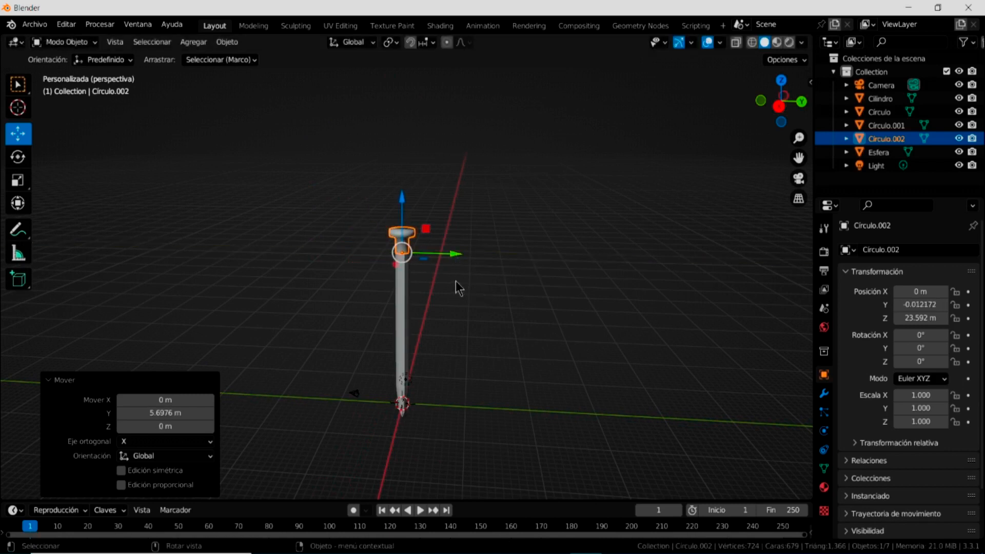
Step: Scale the cap uniformly to 0.529 and raise it 0.5341 m along Z so its flange sits on the shaft's upper end
{"action": "scroll", "coordinate": [461, 270], "scroll_direction": "up", "scroll_amount": 3}
{"action": "scroll", "coordinate": [447, 254], "scroll_direction": "up", "scroll_amount": 4}
{"action": "middle_click_drag", "start_coordinate": [489, 246], "coordinate": [474, 346], "text": "shift"}
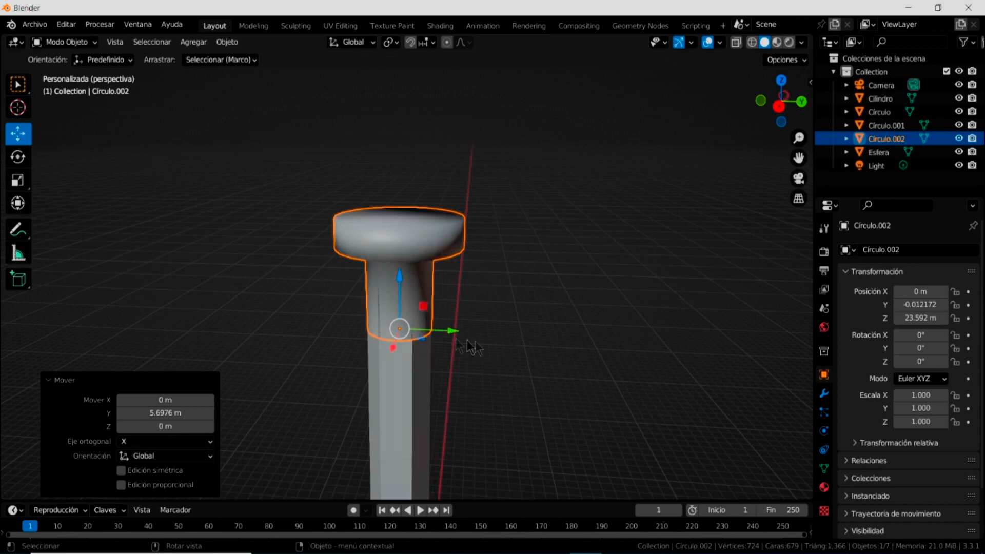
{"action": "left_click", "coordinate": [18, 180]}
{"action": "left_click_drag", "start_coordinate": [436, 380], "coordinate": [408, 356]}
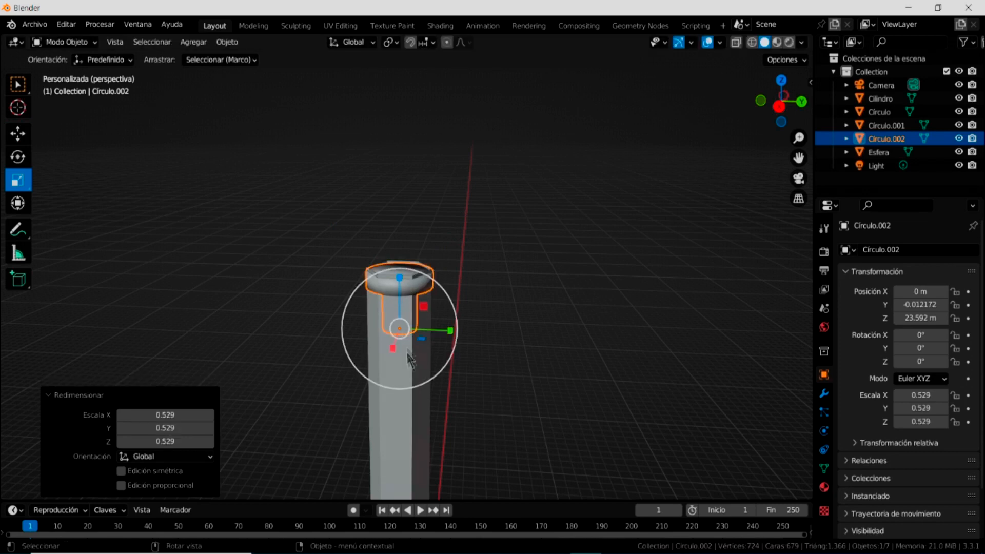
{"action": "left_click", "coordinate": [18, 133]}
{"action": "left_click_drag", "start_coordinate": [397, 275], "coordinate": [398, 254]}
{"action": "middle_click_drag", "start_coordinate": [513, 295], "coordinate": [483, 317]}
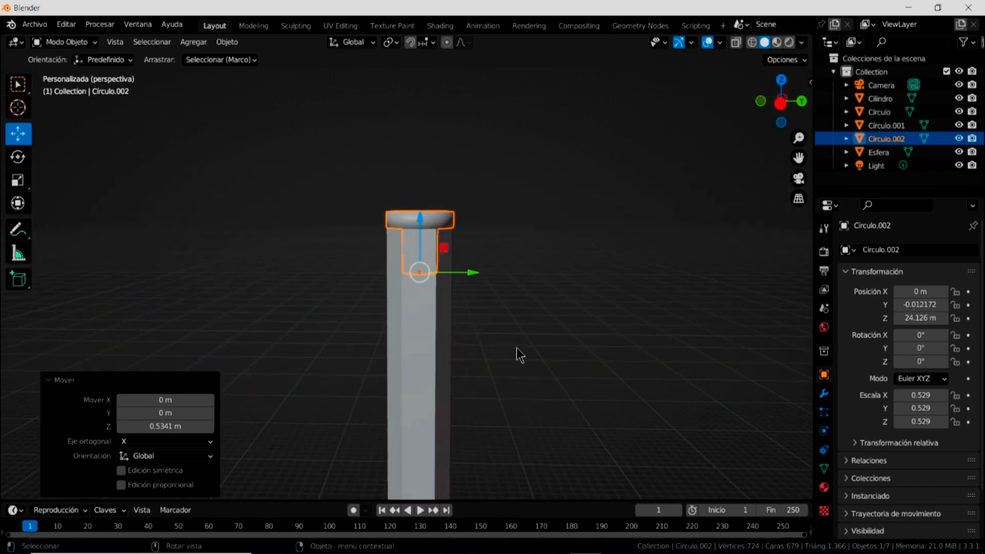
{"action": "left_click", "coordinate": [544, 338]}
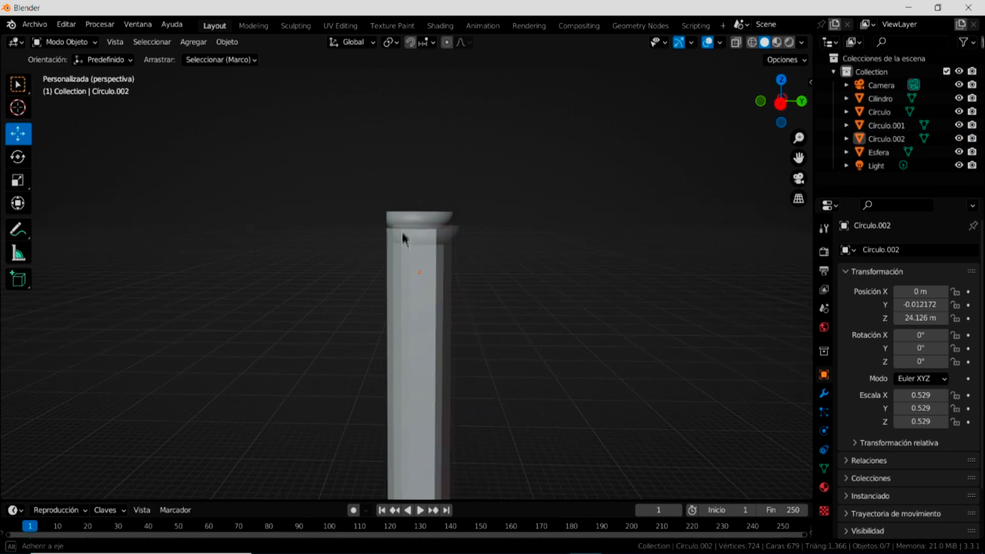
Step: Display the pen in wireframe with X-ray enabled and select the inner ink cylinder
{"action": "middle_click_drag", "start_coordinate": [402, 220], "coordinate": [411, 276]}
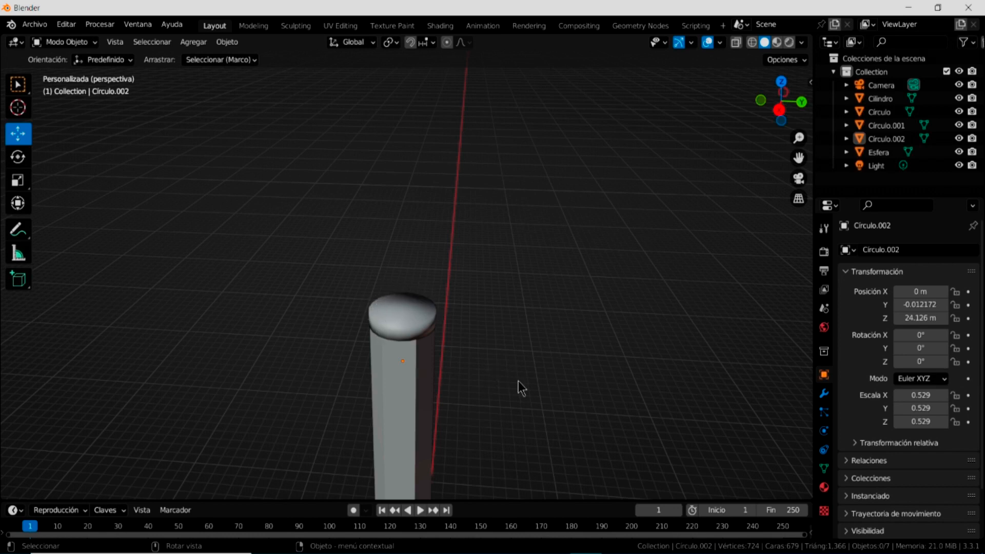
{"action": "middle_click_drag", "start_coordinate": [518, 410], "coordinate": [512, 364], "text": "shift"}
{"action": "scroll", "coordinate": [497, 395], "scroll_direction": "down", "scroll_amount": 5}
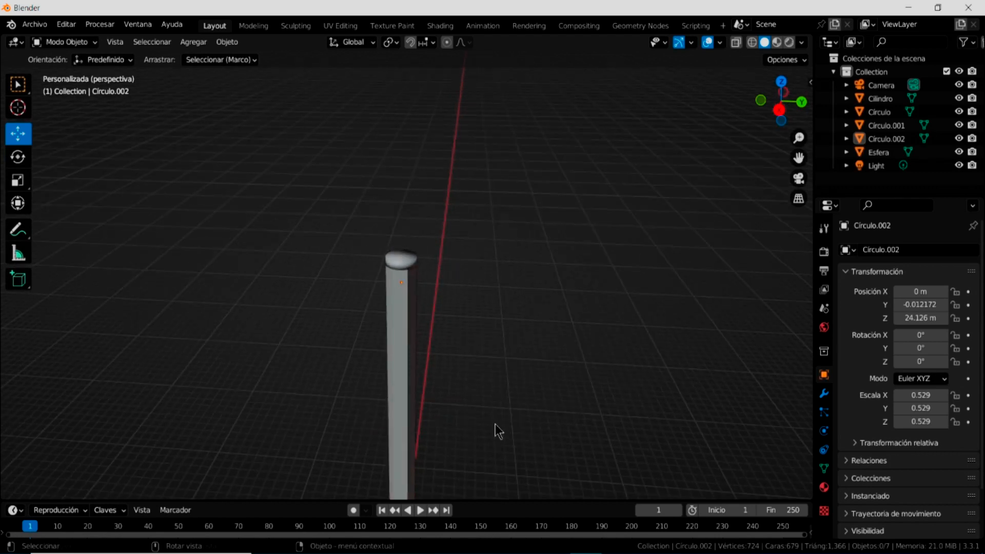
{"action": "middle_click_drag", "start_coordinate": [491, 307], "coordinate": [489, 289], "text": "shift"}
{"action": "scroll", "coordinate": [482, 293], "scroll_direction": "down", "scroll_amount": 2}
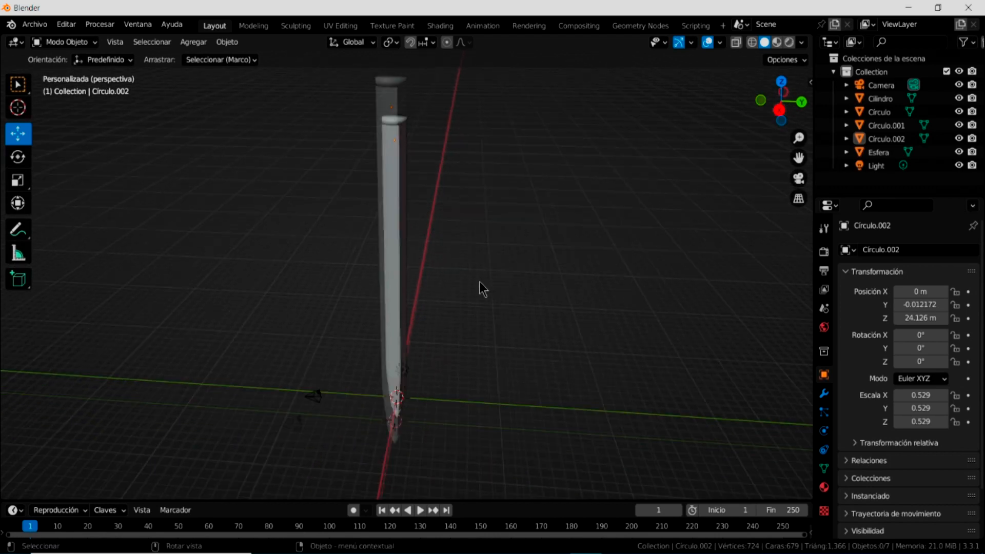
{"action": "left_click", "coordinate": [17, 83]}
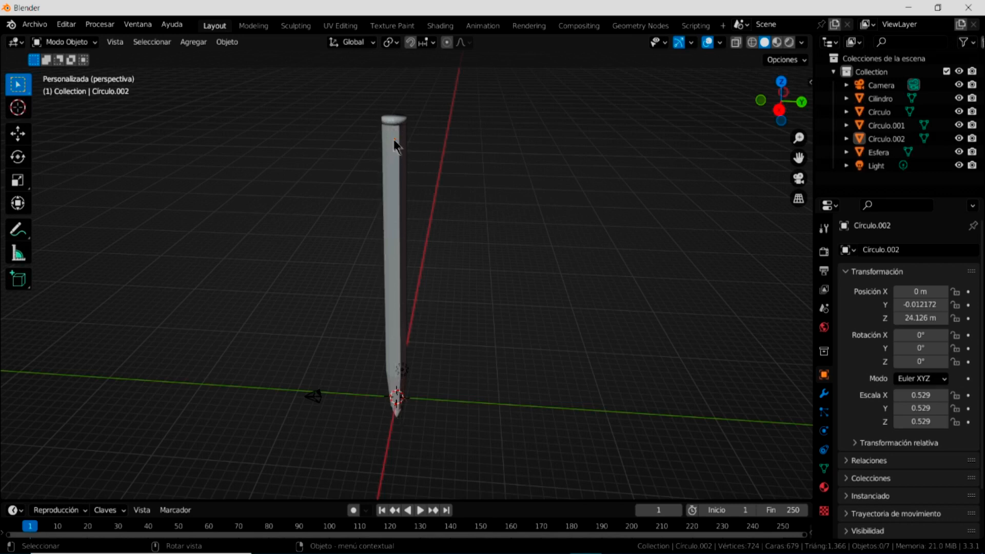
{"action": "left_click", "coordinate": [392, 214]}
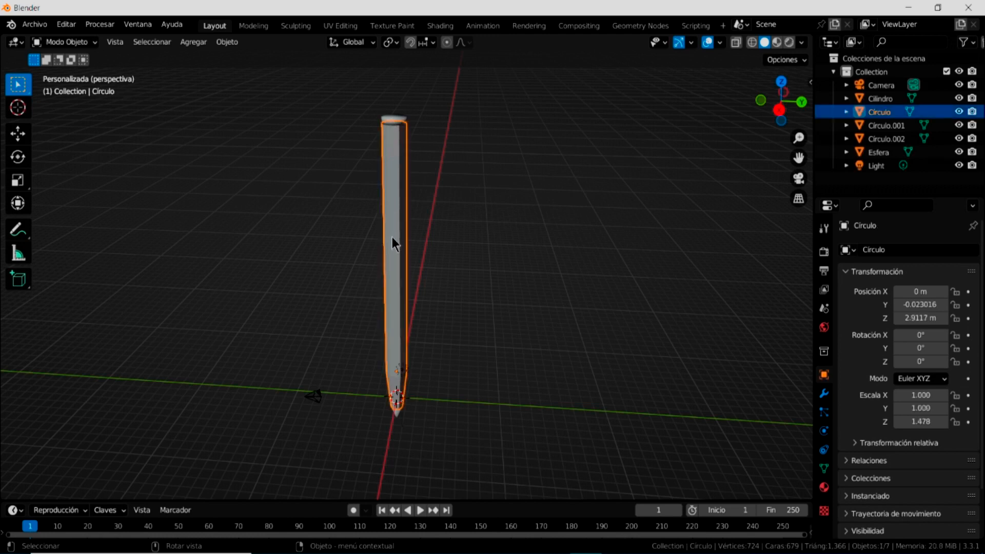
{"action": "left_click", "coordinate": [752, 42]}
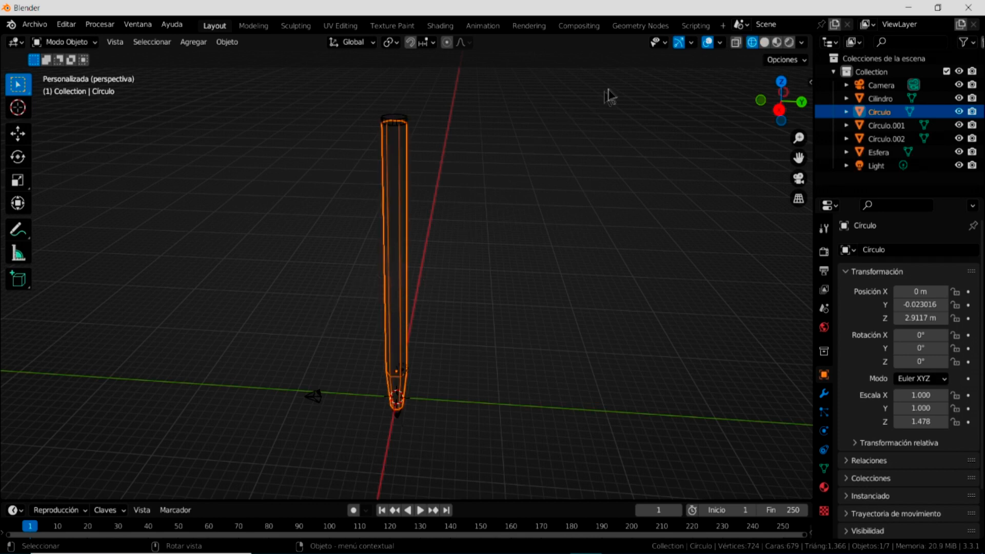
{"action": "left_click", "coordinate": [735, 42]}
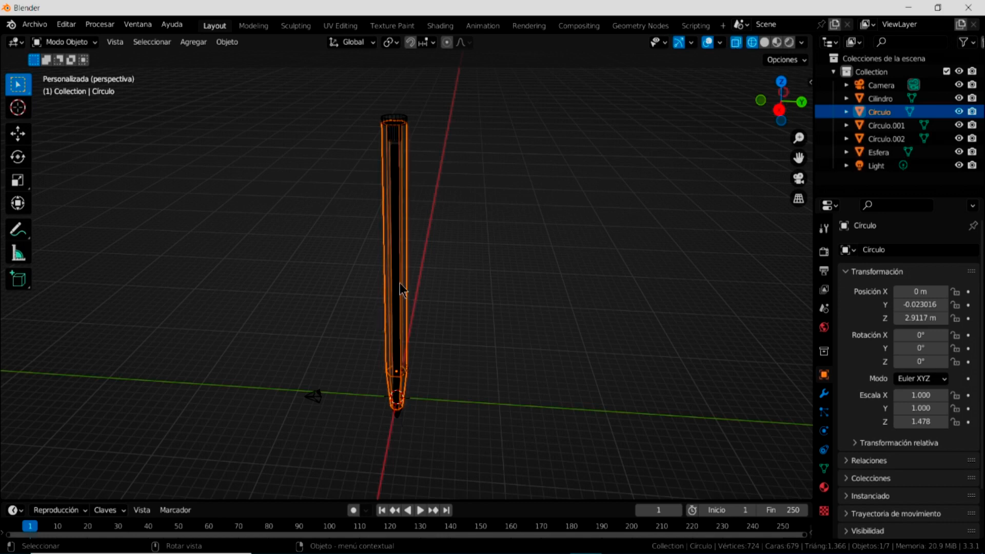
{"action": "left_click", "coordinate": [395, 284]}
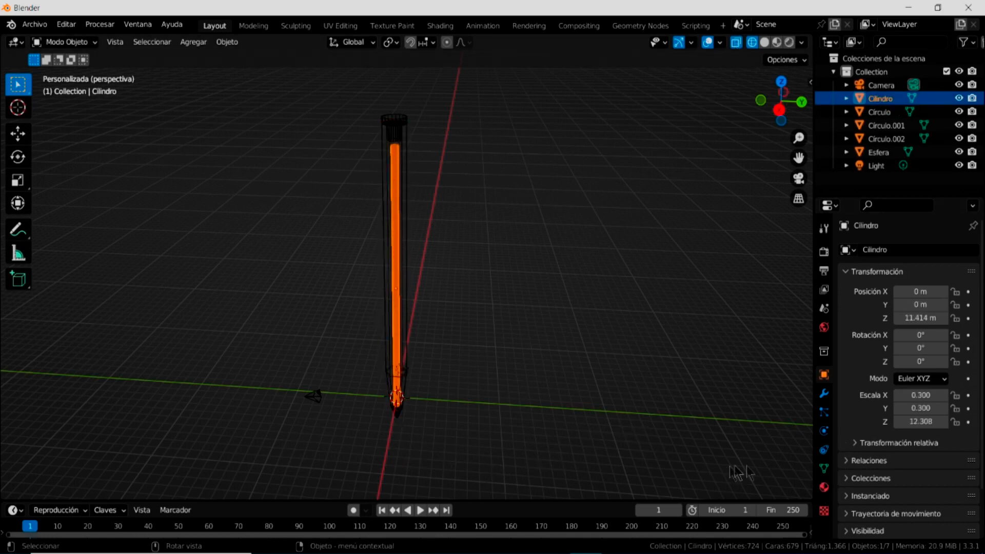
Step: Give the ink cylinder a new material with a blue base color of hue 0.667, saturation 0.991 and value 0.800
{"action": "left_click", "coordinate": [825, 487]}
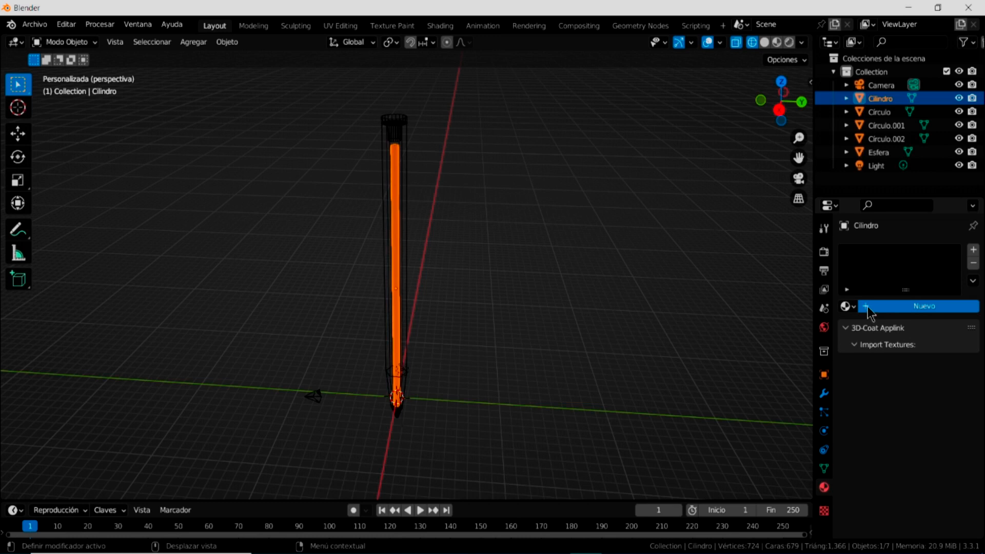
{"action": "left_click", "coordinate": [962, 308]}
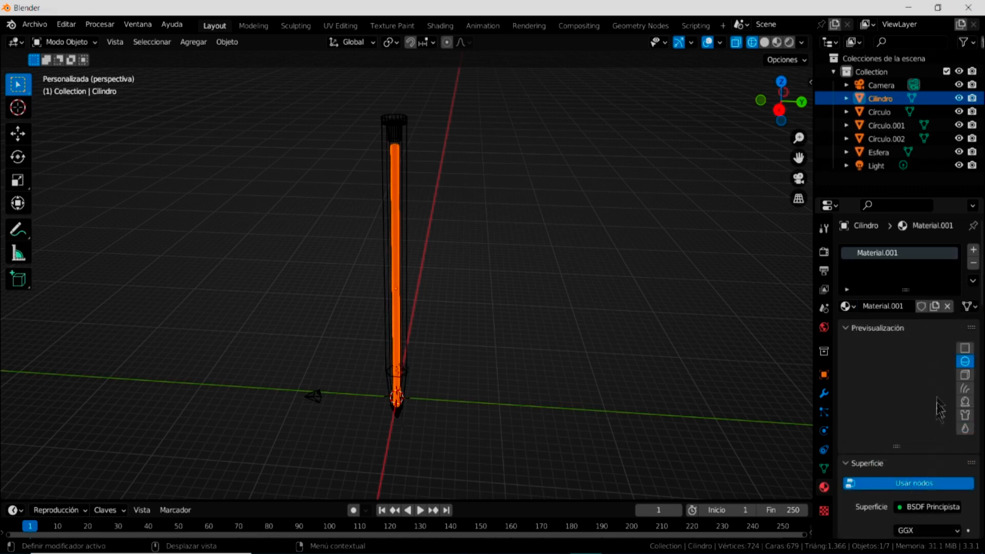
{"action": "left_click", "coordinate": [845, 329]}
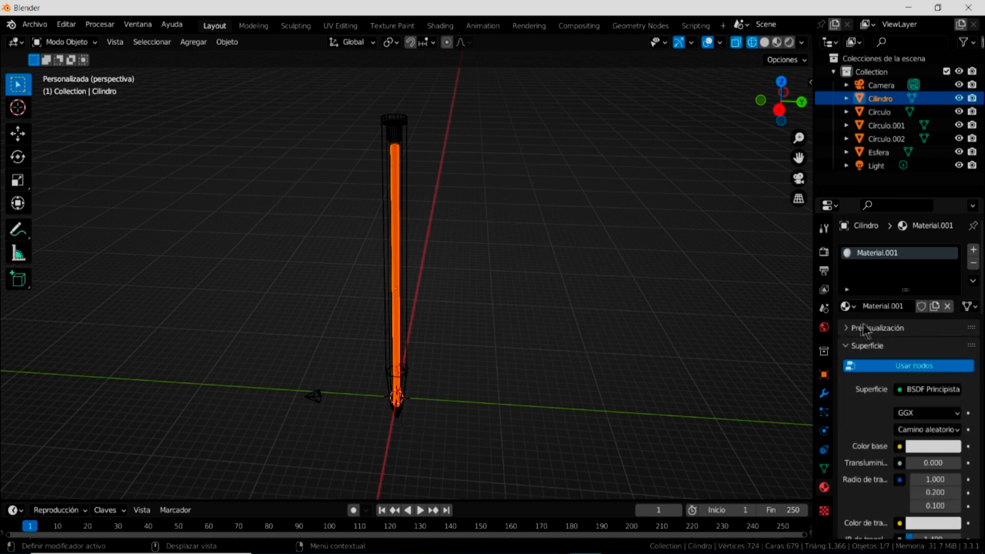
{"action": "scroll", "coordinate": [981, 293], "scroll_direction": "down", "scroll_amount": 7}
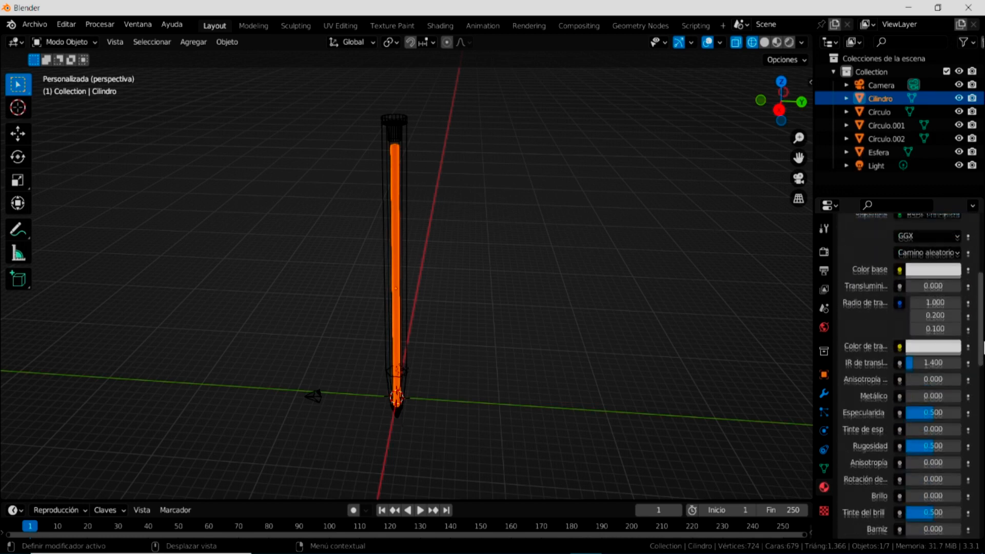
{"action": "left_click", "coordinate": [929, 273]}
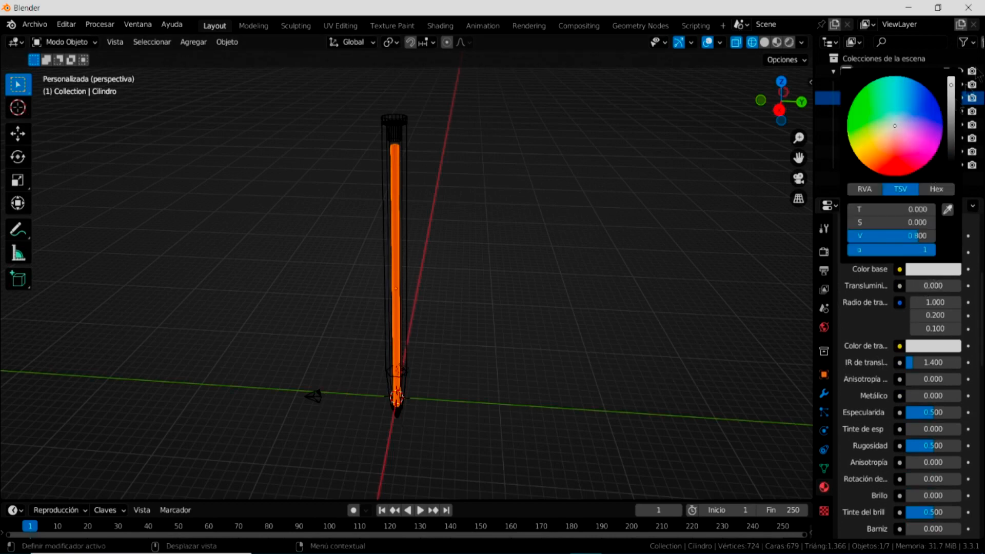
{"action": "left_click_drag", "start_coordinate": [897, 129], "coordinate": [930, 101]}
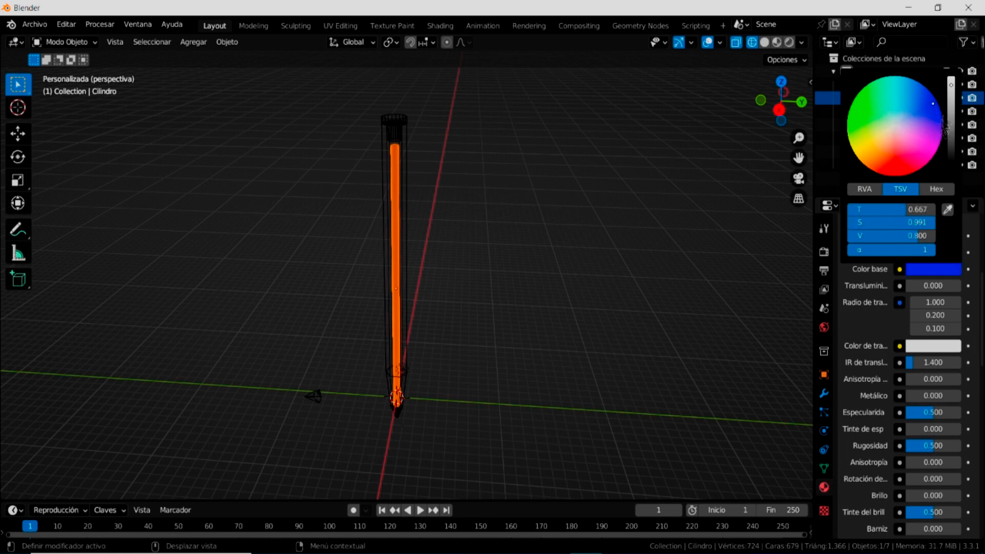
Step: Switch the viewport to material preview shading and hide the hexagonal shaft
{"action": "left_click", "coordinate": [765, 42]}
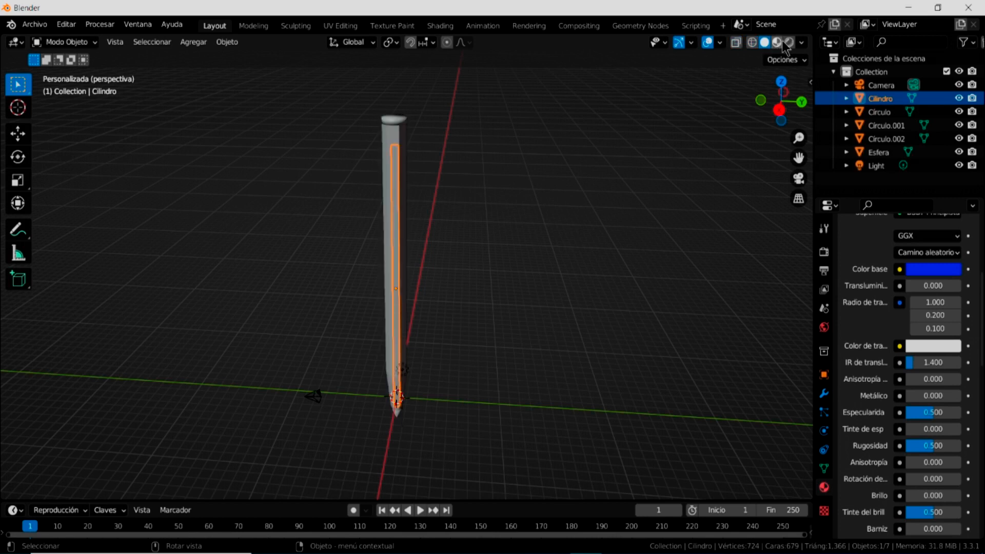
{"action": "left_click", "coordinate": [776, 46]}
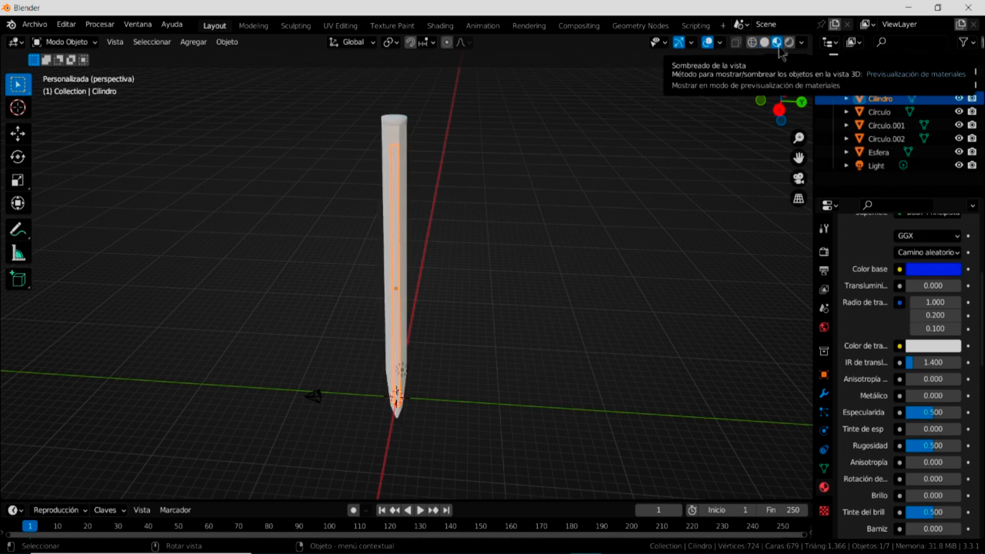
{"action": "left_click", "coordinate": [391, 135]}
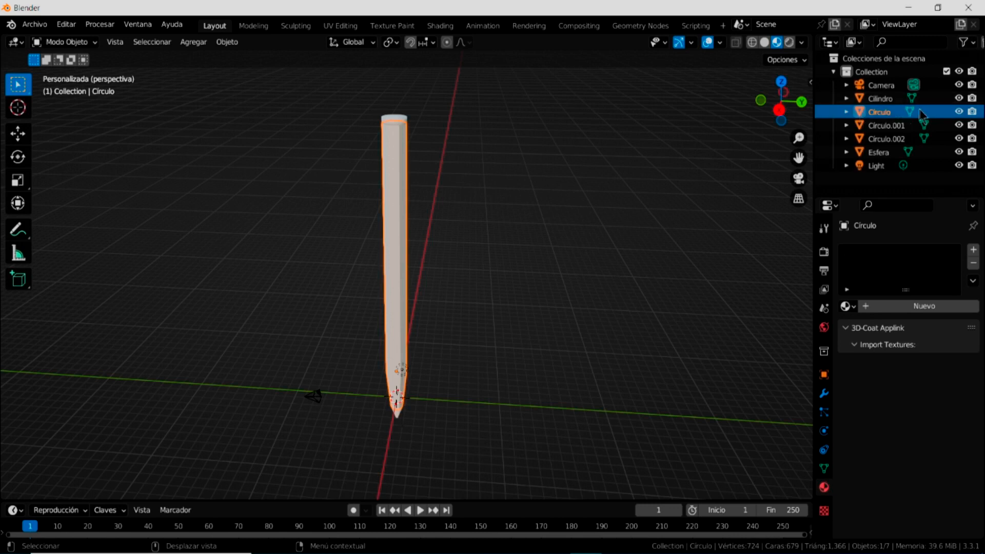
{"action": "left_click", "coordinate": [959, 112]}
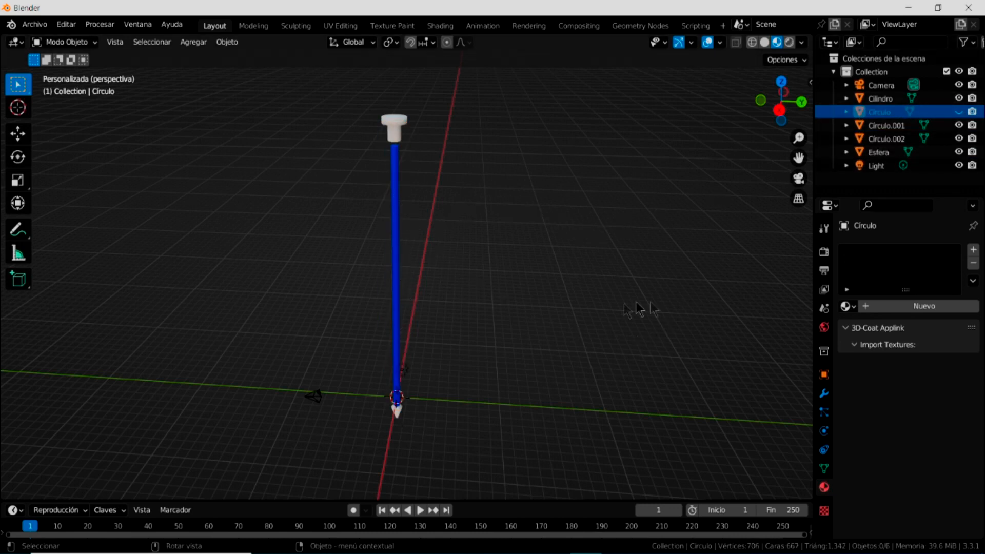
Step: Darken the ink cylinder's blue base color to value 0.084 with saturation 0.975
{"action": "left_click", "coordinate": [396, 266]}
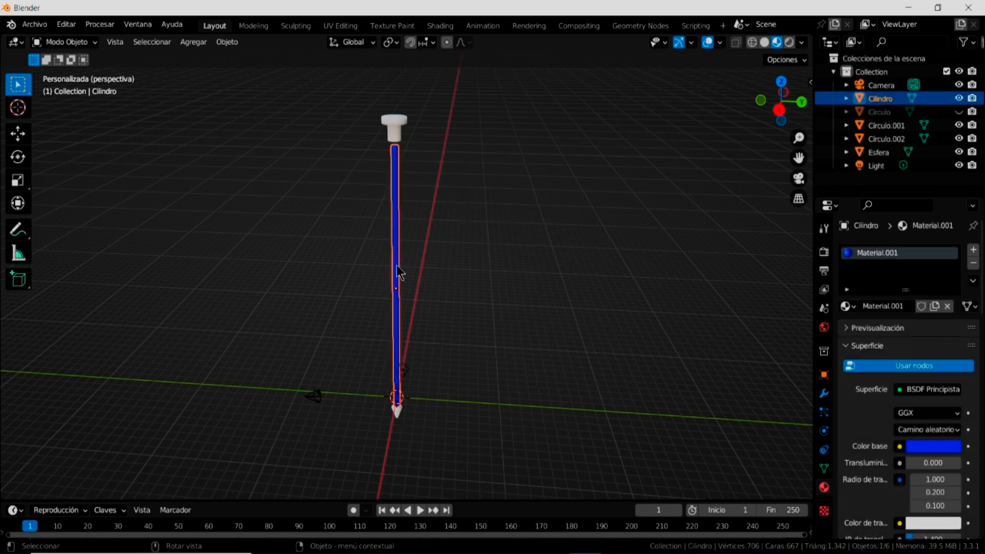
{"action": "left_click", "coordinate": [929, 450]}
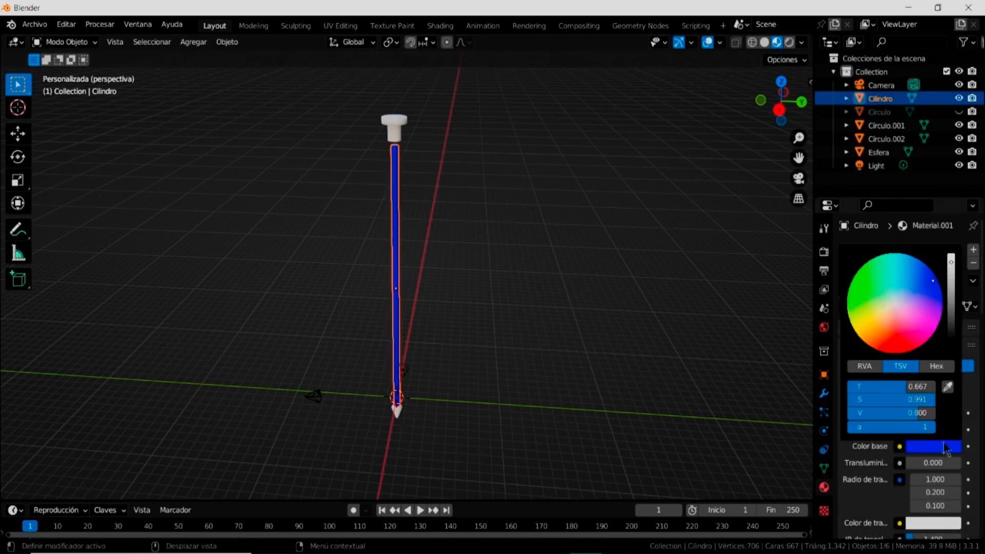
{"action": "left_click_drag", "start_coordinate": [951, 264], "coordinate": [950, 314]}
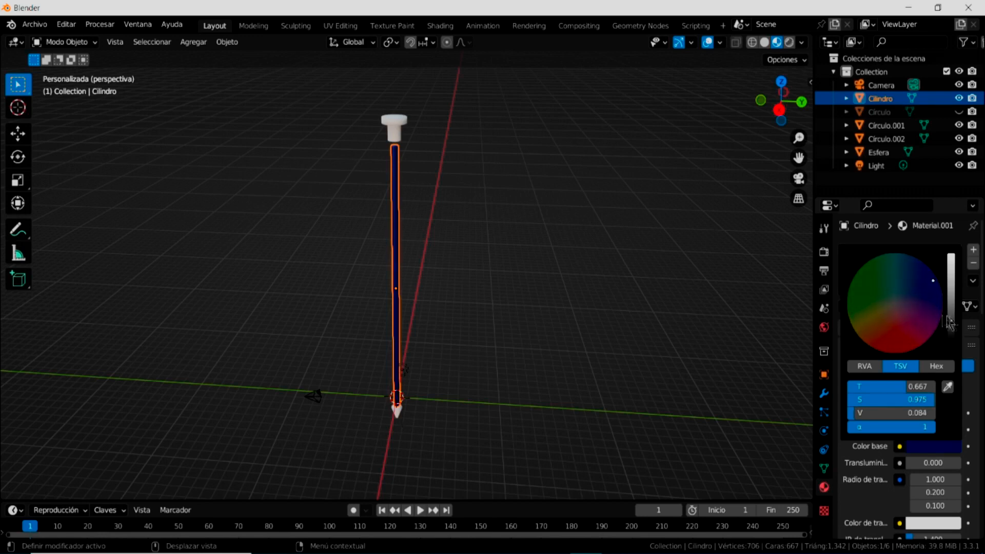
Step: Give the flanged cap a new material with a bright blue base color
{"action": "left_click", "coordinate": [394, 128]}
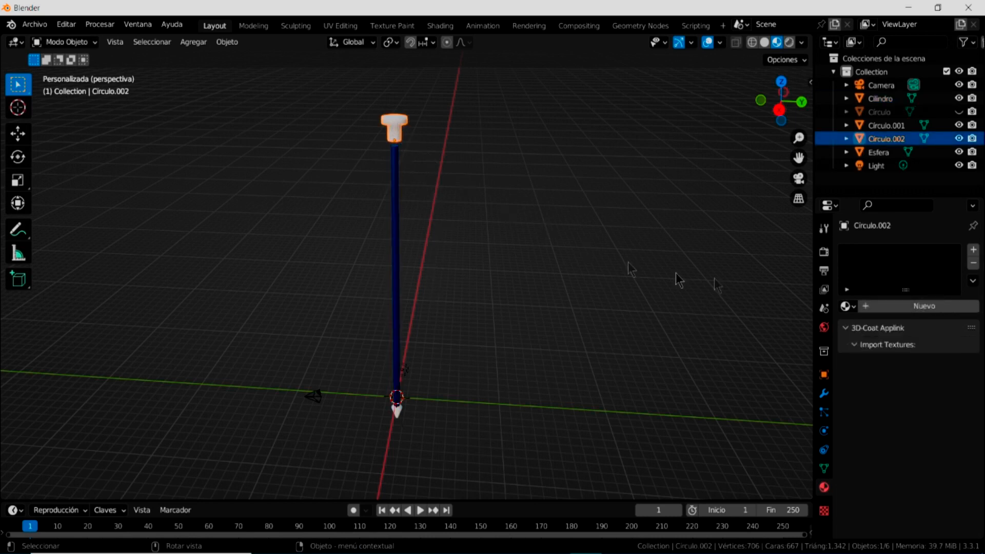
{"action": "left_click", "coordinate": [881, 306]}
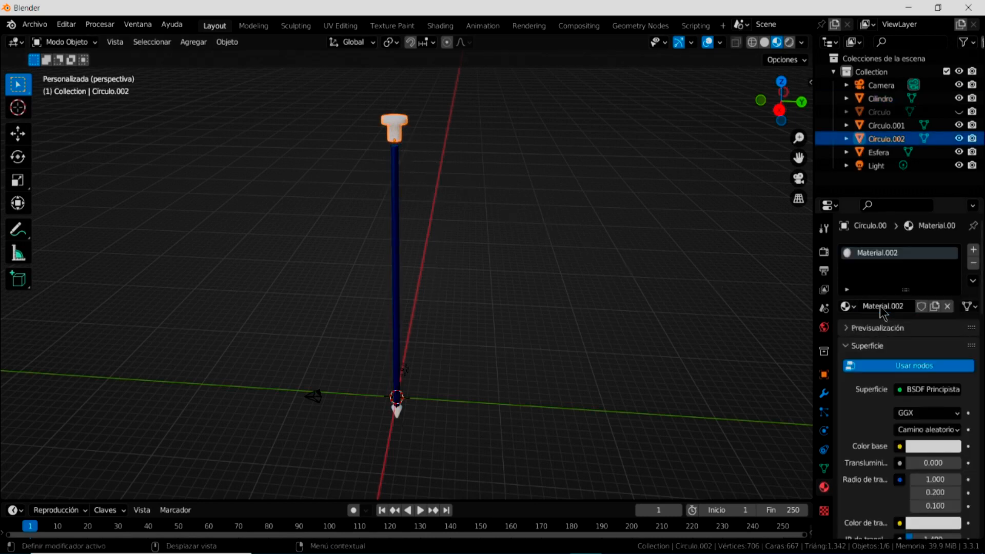
{"action": "left_click", "coordinate": [933, 447]}
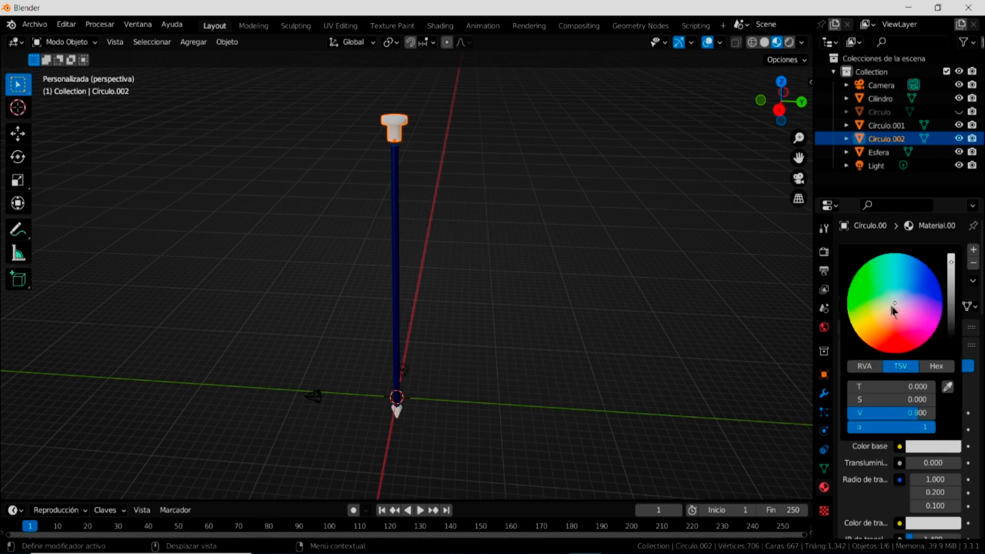
{"action": "left_click_drag", "start_coordinate": [894, 302], "coordinate": [929, 280]}
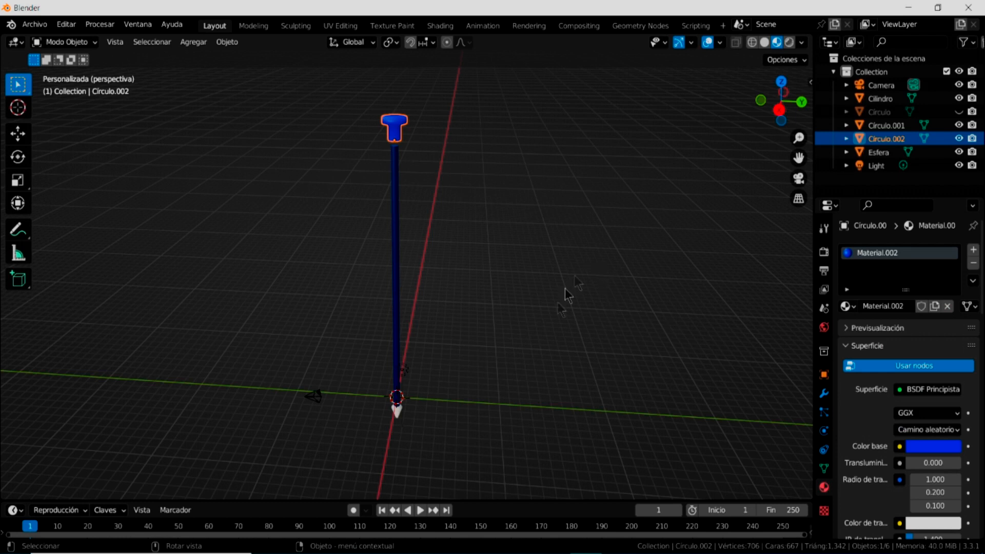
Step: Give the conical tip a new material with an orange base color of hue 0.069, saturation 0.969 and value 0.800
{"action": "left_click", "coordinate": [397, 411]}
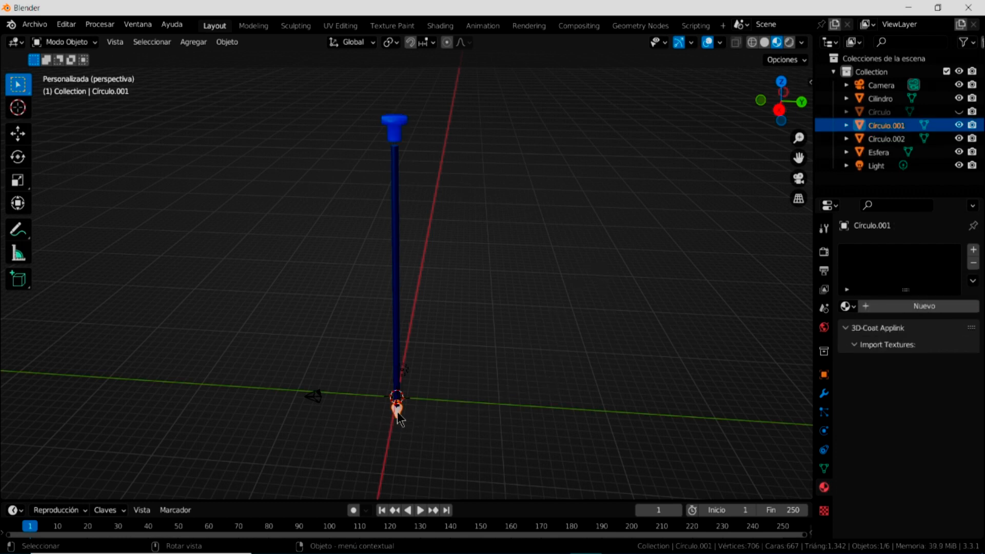
{"action": "left_click", "coordinate": [887, 306]}
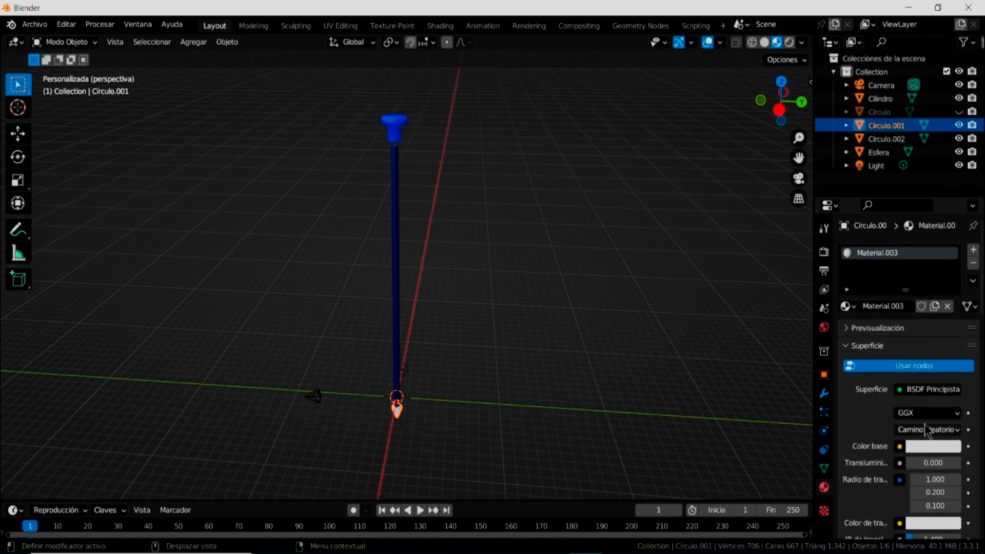
{"action": "left_click", "coordinate": [930, 445]}
{"action": "left_click_drag", "start_coordinate": [893, 303], "coordinate": [872, 331]}
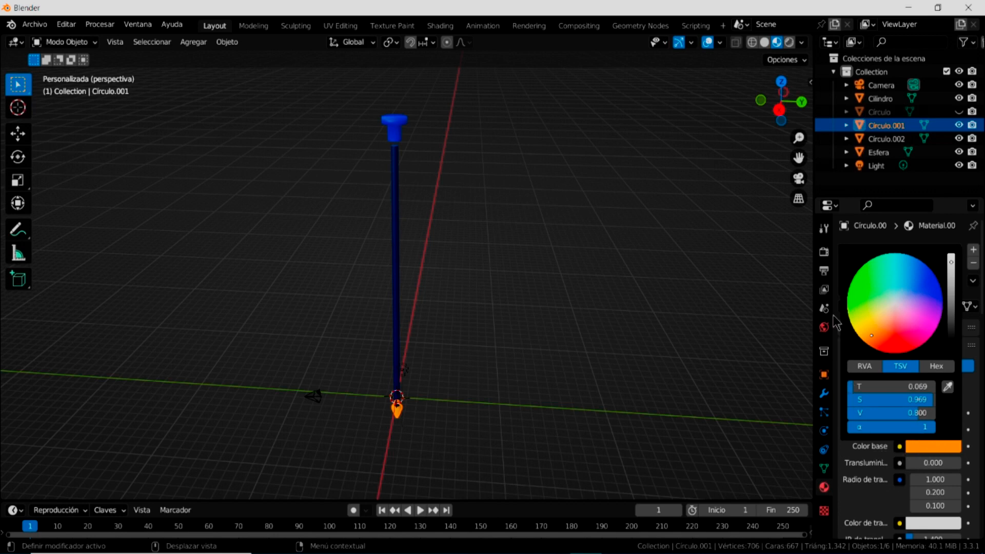
Step: Select the ball point at the end of the conical tip and give it a new material
{"action": "middle_click_drag", "start_coordinate": [492, 407], "coordinate": [489, 336]}
{"action": "scroll", "coordinate": [436, 446], "scroll_direction": "up", "scroll_amount": 4}
{"action": "middle_click_drag", "start_coordinate": [440, 443], "coordinate": [382, 338]}
{"action": "left_click", "coordinate": [398, 326]}
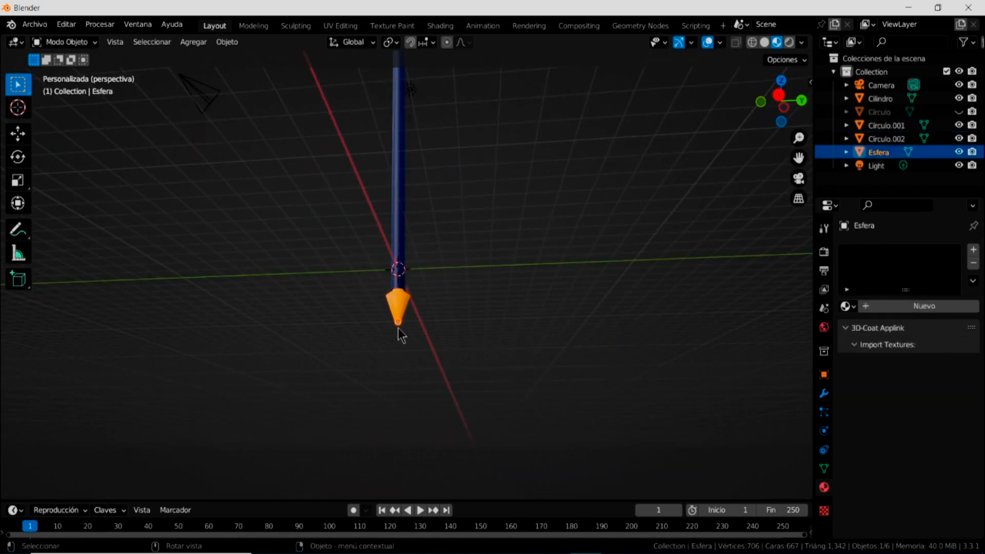
{"action": "scroll", "coordinate": [399, 334], "scroll_direction": "down", "scroll_amount": 1}
{"action": "scroll", "coordinate": [399, 334], "scroll_direction": "up", "scroll_amount": 8}
{"action": "middle_click_drag", "start_coordinate": [518, 370], "coordinate": [521, 297]}
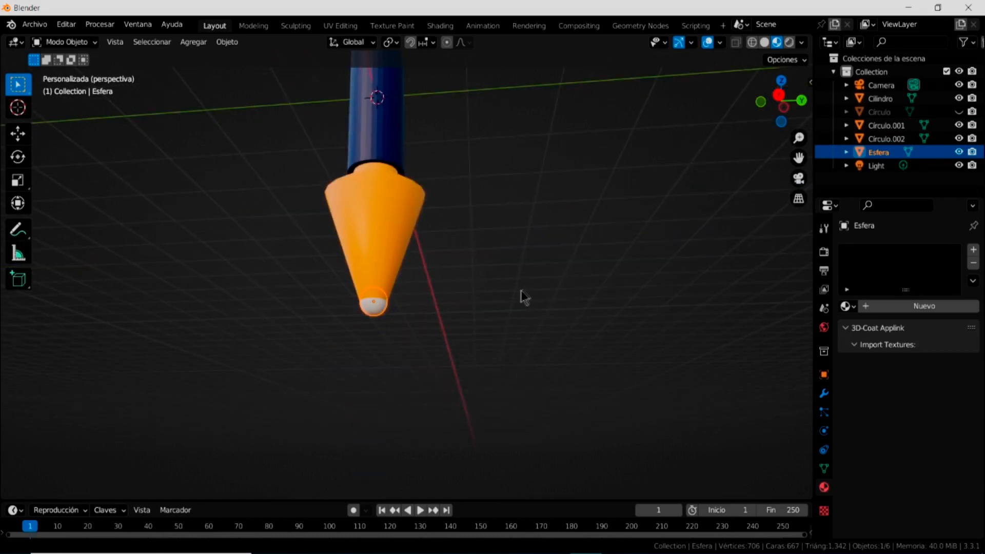
{"action": "left_click", "coordinate": [900, 306]}
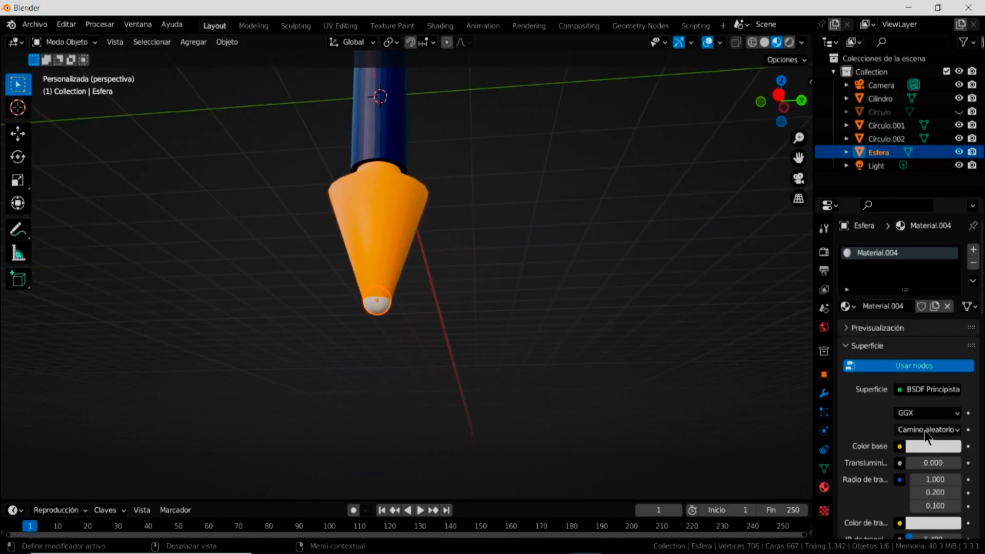
Step: Set the ball point material's metallic value to 0.486 and its roughness to 0.000
{"action": "left_click", "coordinate": [931, 446]}
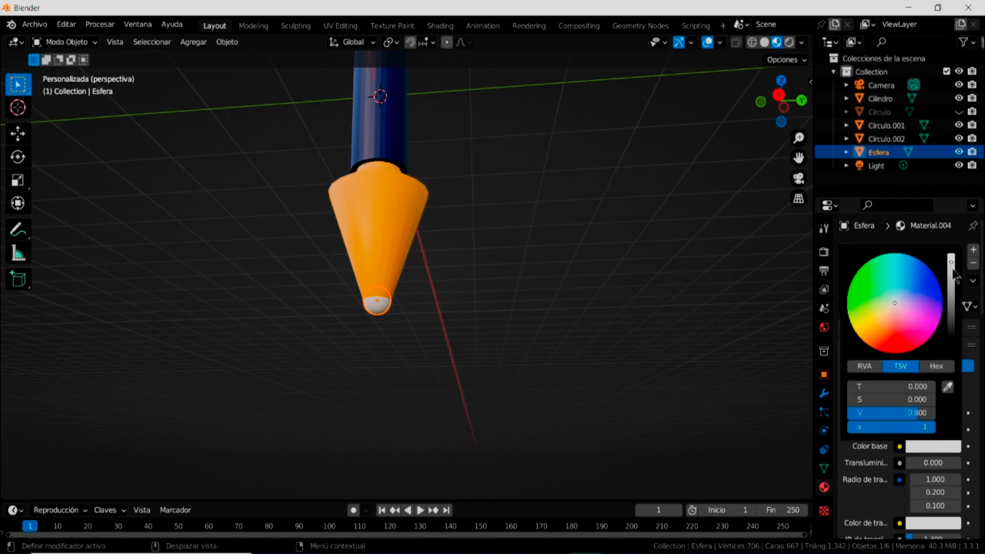
{"action": "scroll", "coordinate": [886, 391], "scroll_direction": "down", "scroll_amount": 3}
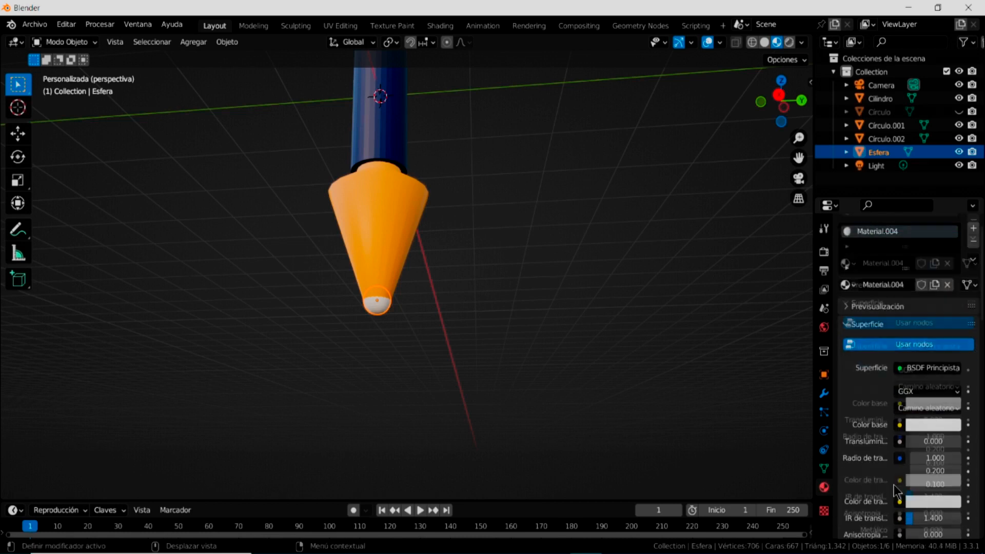
{"action": "scroll", "coordinate": [914, 415], "scroll_direction": "down", "scroll_amount": 3}
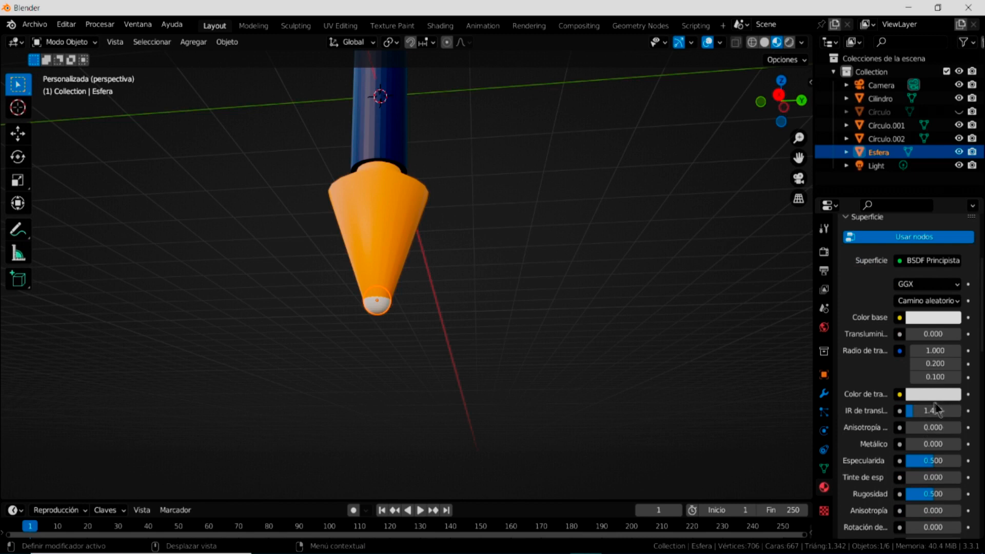
{"action": "mouse_move", "coordinate": [915, 448]}
{"action": "left_mouse_down"}
{"action": "mouse_move", "coordinate": [960, 444]}
{"action": "mouse_move", "coordinate": [932, 445]}
{"action": "left_mouse_up"}
{"action": "left_click_drag", "start_coordinate": [927, 494], "coordinate": [906, 495]}
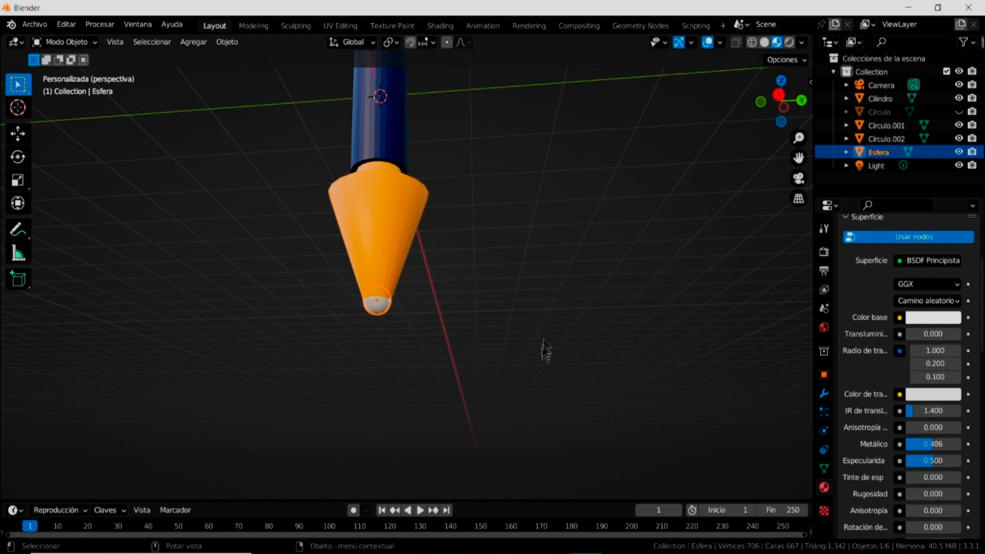
Step: Apply smooth shading to the ball point
{"action": "left_click", "coordinate": [457, 334]}
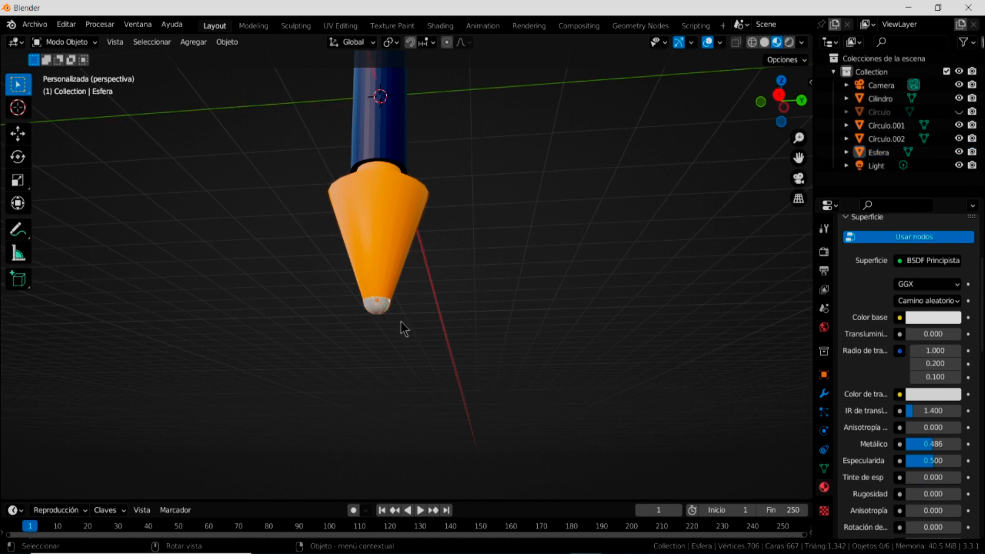
{"action": "left_click", "coordinate": [377, 309]}
{"action": "right_click", "coordinate": [376, 309]}
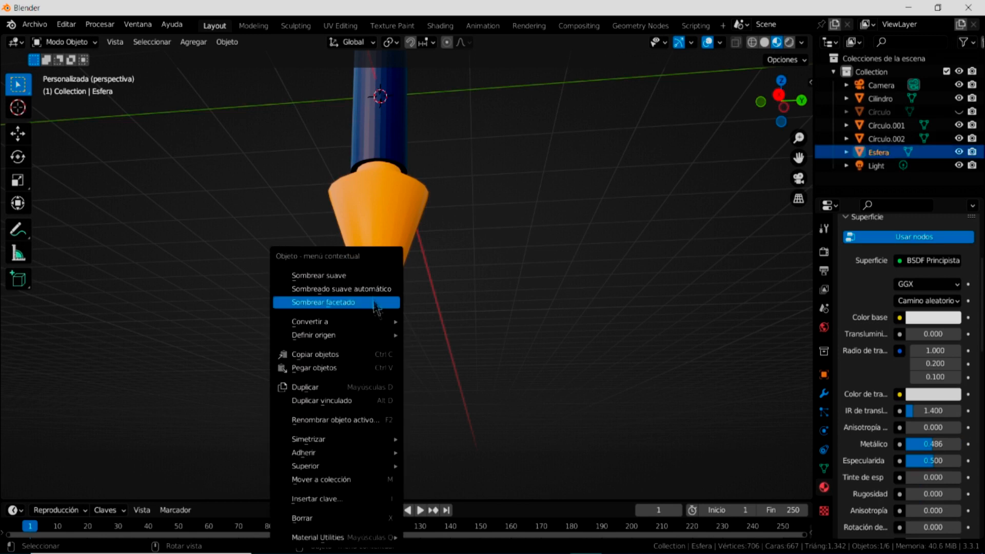
{"action": "left_click", "coordinate": [371, 276]}
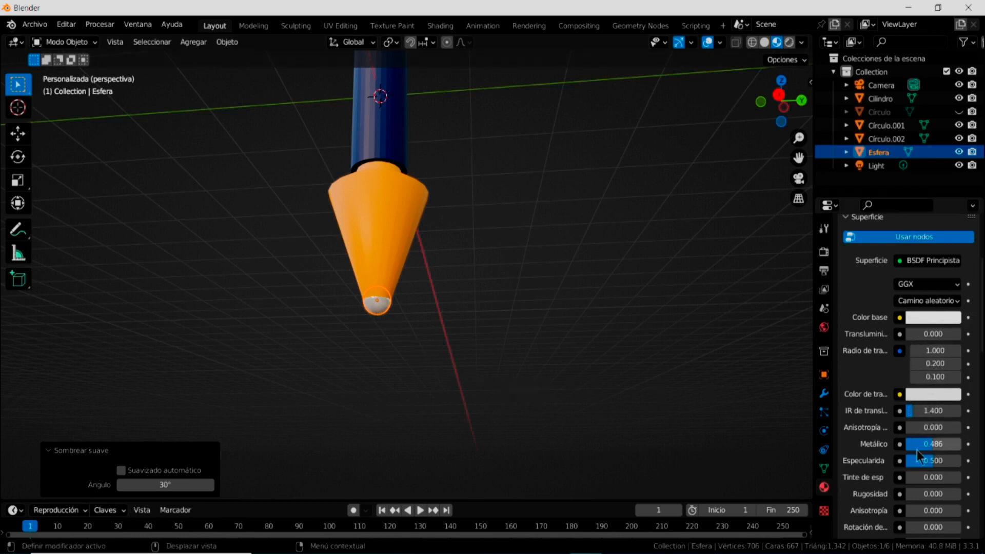
Step: Set the blend mode of the ball point's material to alpha blend (Fundir usando alfa)
{"action": "left_click_drag", "start_coordinate": [981, 305], "coordinate": [981, 429]}
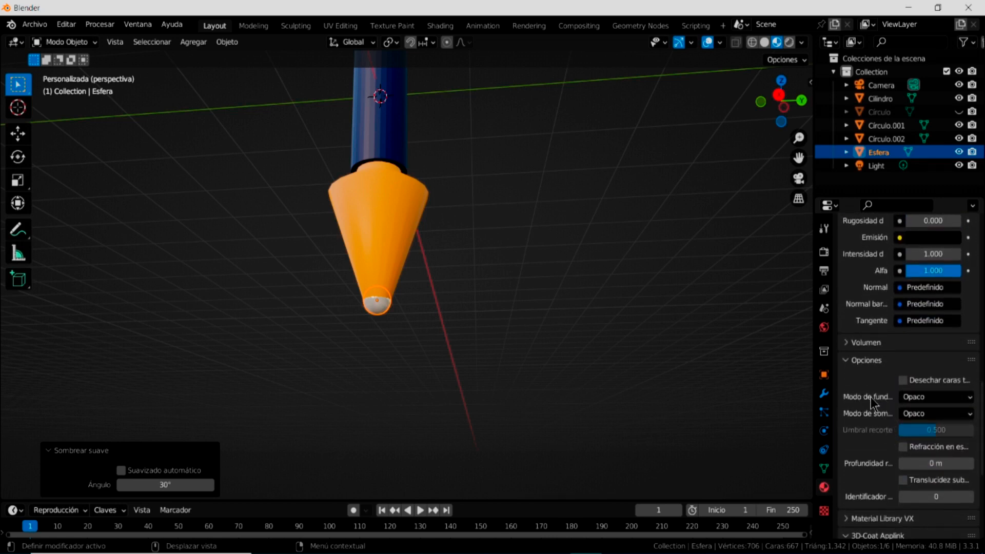
{"action": "left_click", "coordinate": [930, 398]}
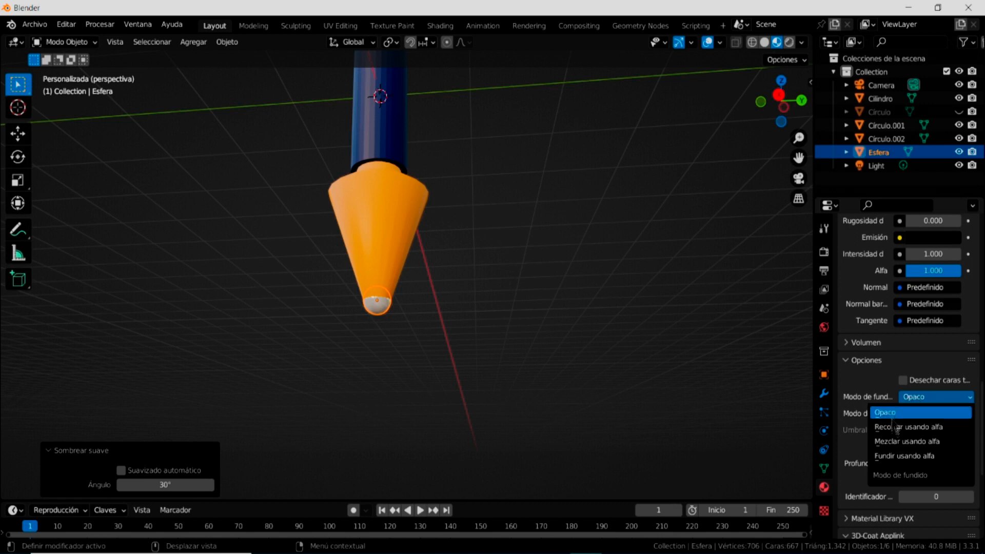
{"action": "left_click", "coordinate": [903, 456]}
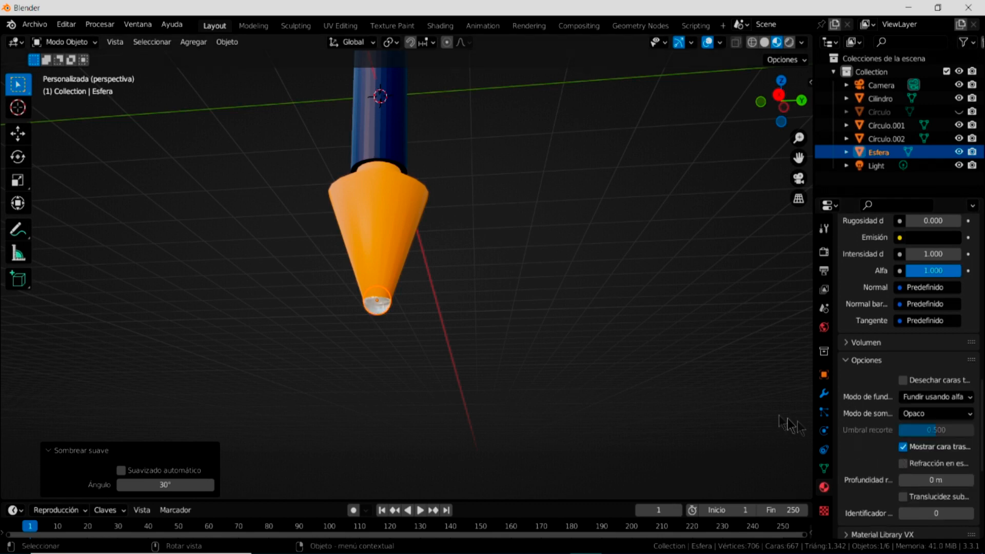
Step: Move the ball point up along Z by about 0.032 m into the orange conical tip and deselect it
{"action": "middle_click_drag", "start_coordinate": [481, 357], "coordinate": [403, 285]}
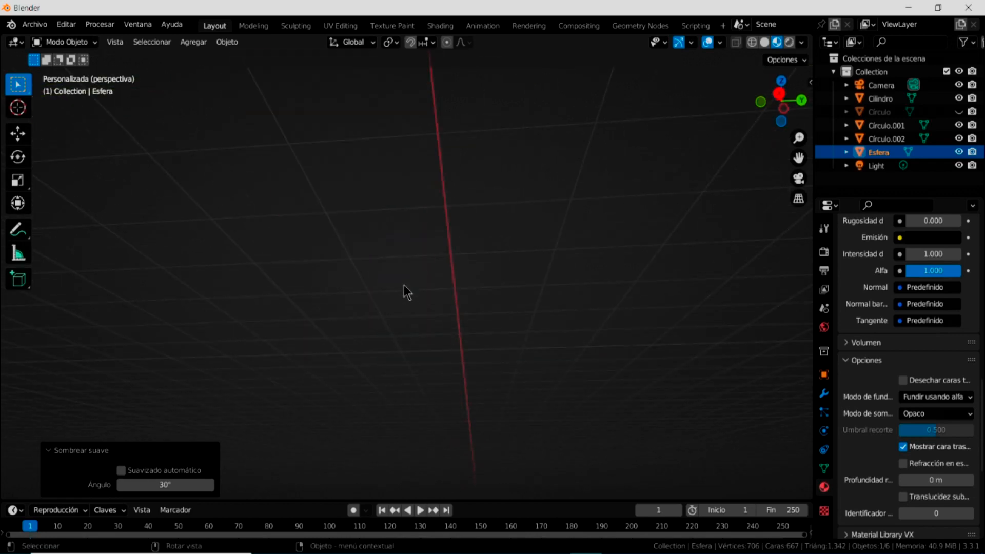
{"action": "scroll", "coordinate": [403, 288], "scroll_direction": "up", "scroll_amount": 3}
{"action": "scroll", "coordinate": [403, 288], "scroll_direction": "down", "scroll_amount": 1}
{"action": "scroll", "coordinate": [403, 287], "scroll_direction": "down", "scroll_amount": 1}
{"action": "scroll", "coordinate": [403, 287], "scroll_direction": "up", "scroll_amount": 1}
{"action": "scroll", "coordinate": [403, 287], "scroll_direction": "down", "scroll_amount": 3}
{"action": "middle_click_drag", "start_coordinate": [375, 263], "coordinate": [385, 277]}
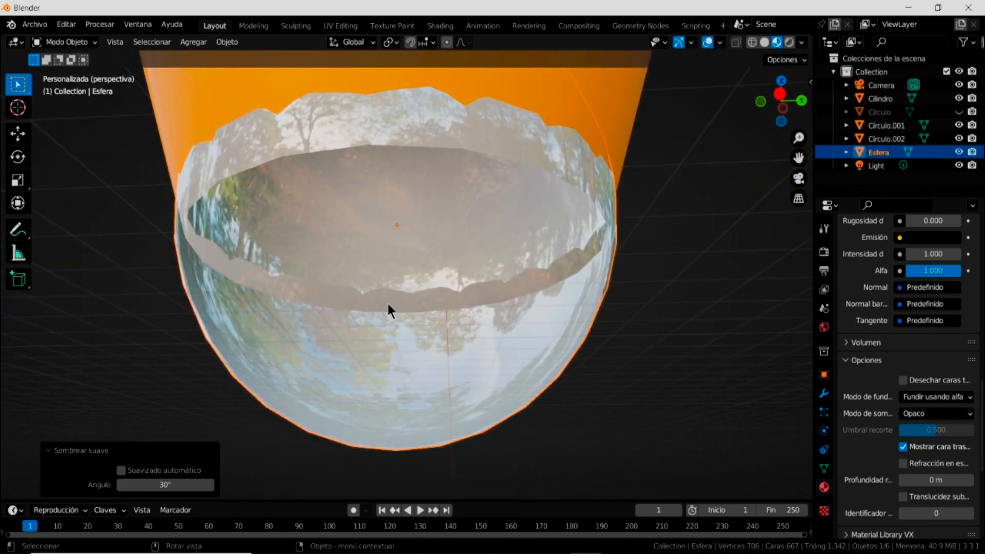
{"action": "scroll", "coordinate": [388, 304], "scroll_direction": "down", "scroll_amount": 5}
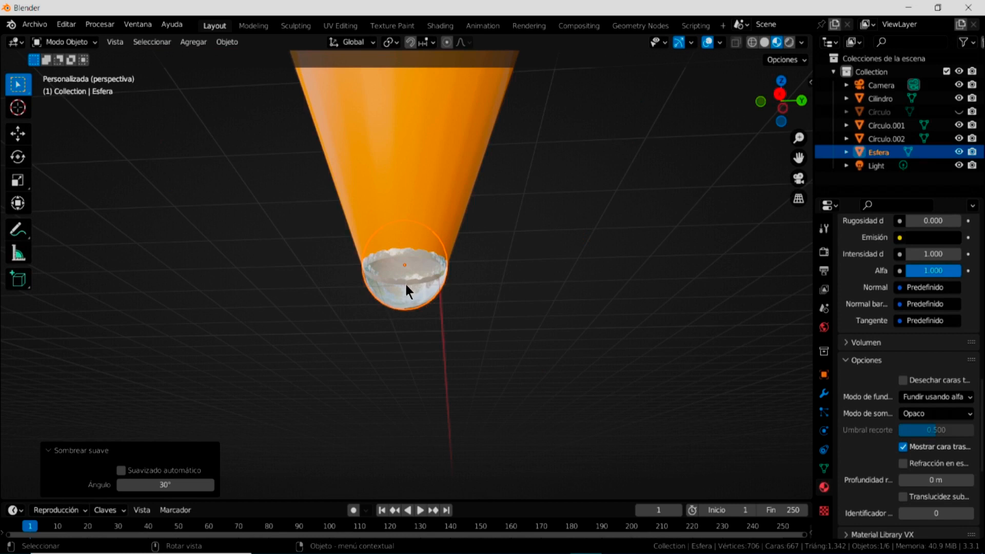
{"action": "left_click", "coordinate": [406, 285]}
{"action": "left_click", "coordinate": [17, 133]}
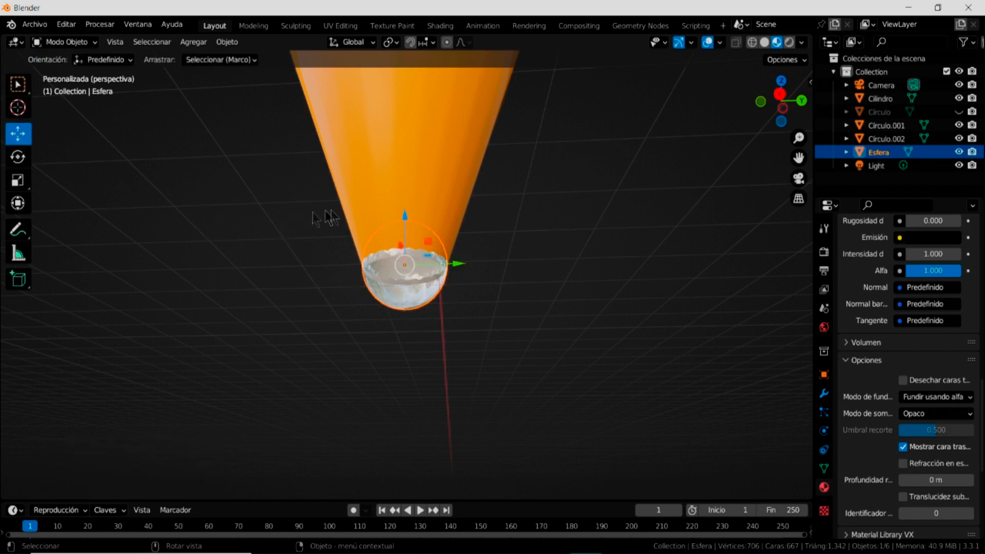
{"action": "mouse_move", "coordinate": [406, 218]}
{"action": "left_mouse_down"}
{"action": "mouse_move", "coordinate": [406, 241]}
{"action": "mouse_move", "coordinate": [405, 212]}
{"action": "left_mouse_up"}
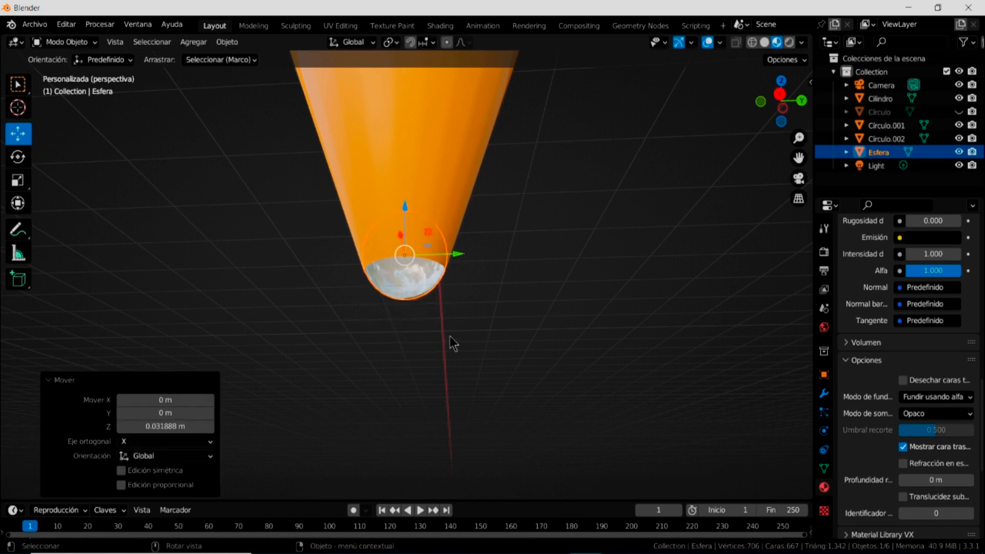
{"action": "left_click", "coordinate": [449, 336]}
Step: Unhide the hexagonal shaft (Círculo) around the ink cylinder
{"action": "scroll", "coordinate": [547, 213], "scroll_direction": "down", "scroll_amount": 4}
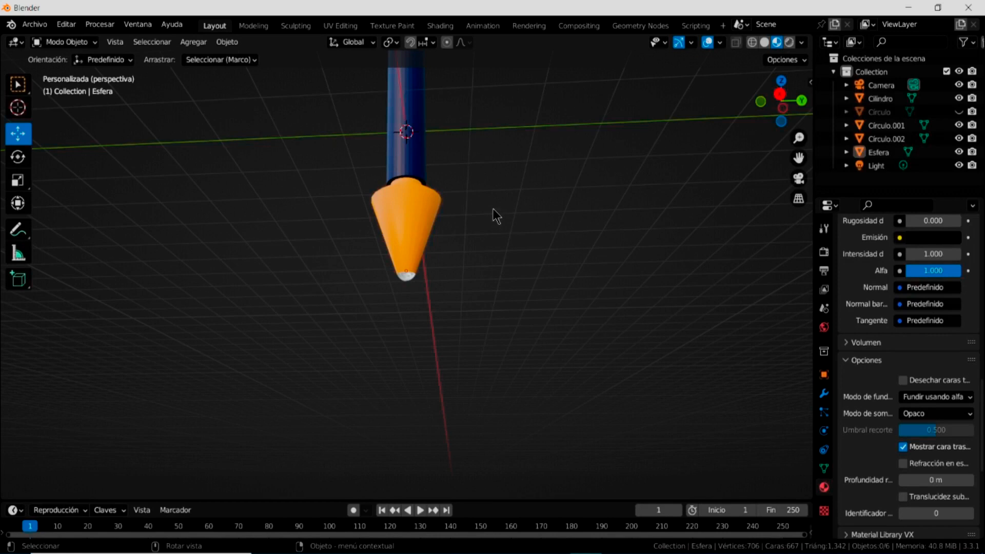
{"action": "scroll", "coordinate": [492, 213], "scroll_direction": "down", "scroll_amount": 4}
{"action": "middle_click_drag", "start_coordinate": [481, 198], "coordinate": [494, 384], "text": "shift"}
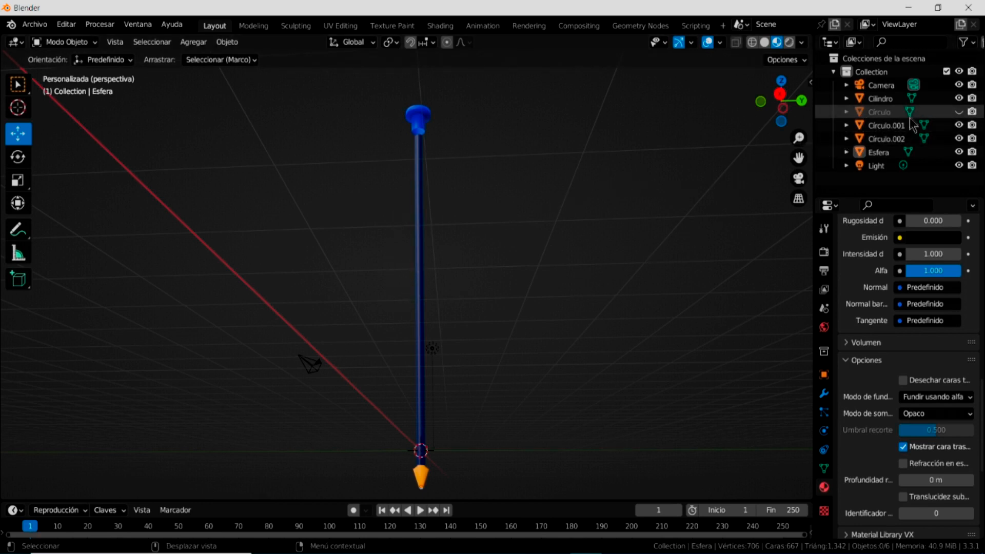
{"action": "left_click", "coordinate": [958, 112]}
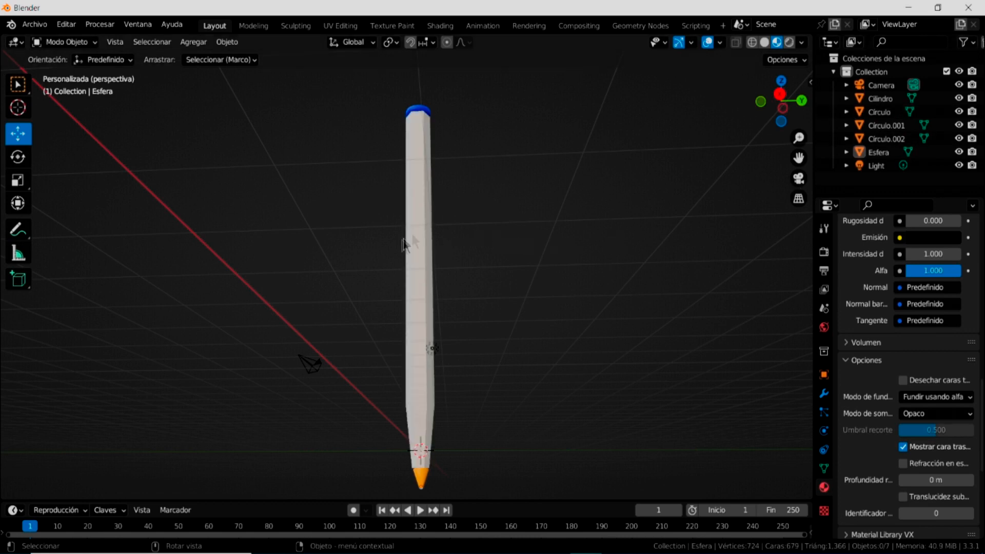
Step: Give the hexagonal shaft a new material with the Transparent BSDF (BSDF Transparente) as its surface shader
{"action": "left_click", "coordinate": [419, 249]}
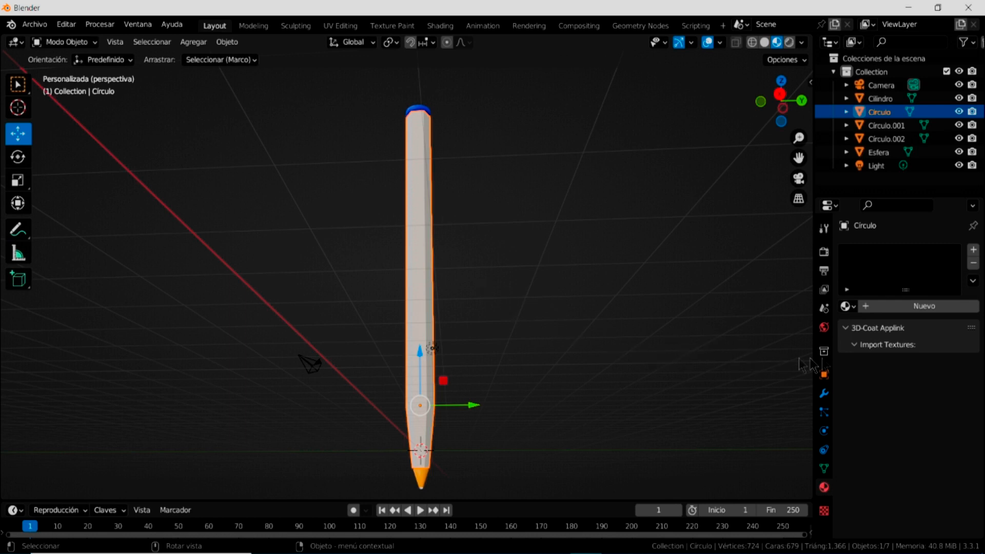
{"action": "left_click", "coordinate": [908, 307]}
{"action": "left_click", "coordinate": [929, 390]}
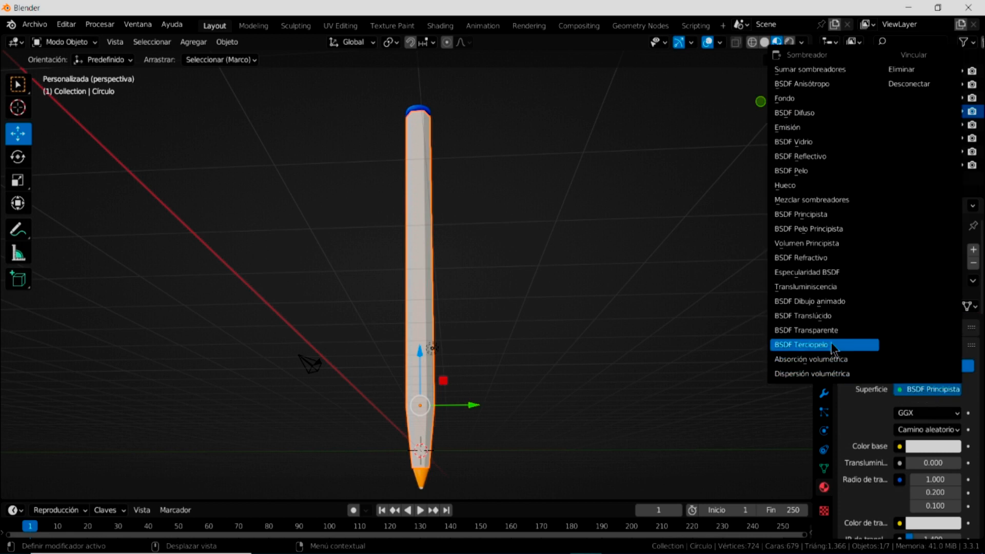
{"action": "left_click", "coordinate": [818, 330]}
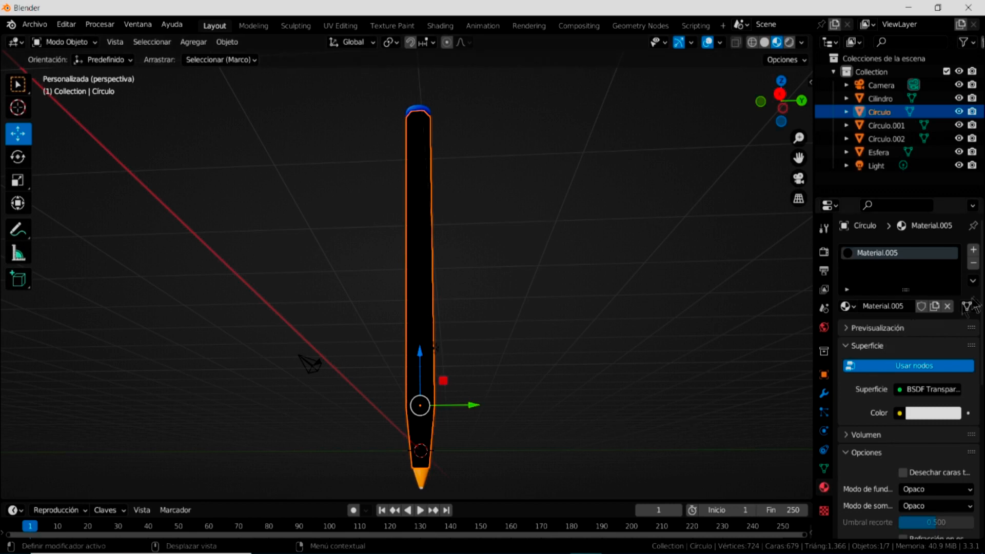
Step: Set the blend mode of the shaft's transparent material to alpha blend (Fundir usando alfa)
{"action": "scroll", "coordinate": [981, 297], "scroll_direction": "down", "scroll_amount": 1}
{"action": "scroll", "coordinate": [981, 297], "scroll_direction": "down", "scroll_amount": 4}
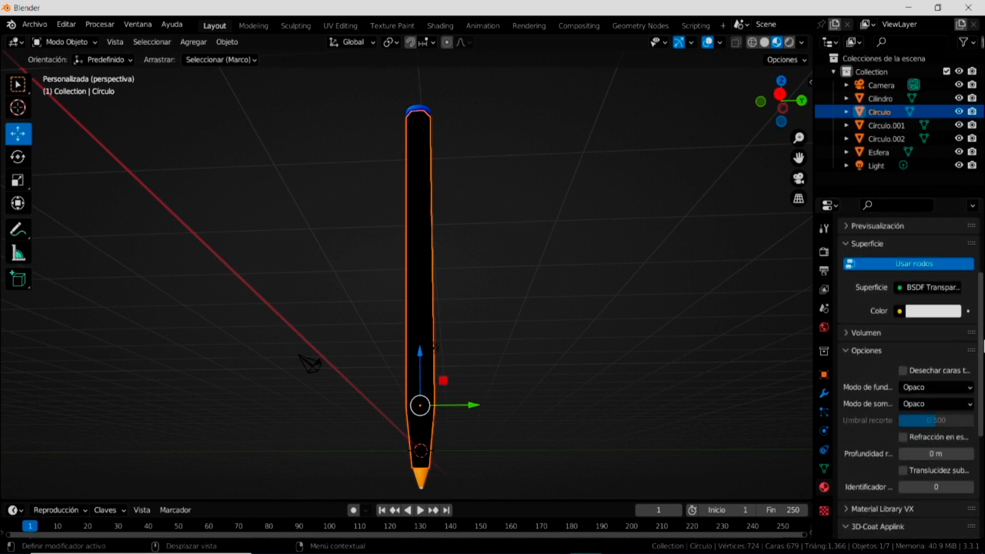
{"action": "left_click", "coordinate": [932, 390]}
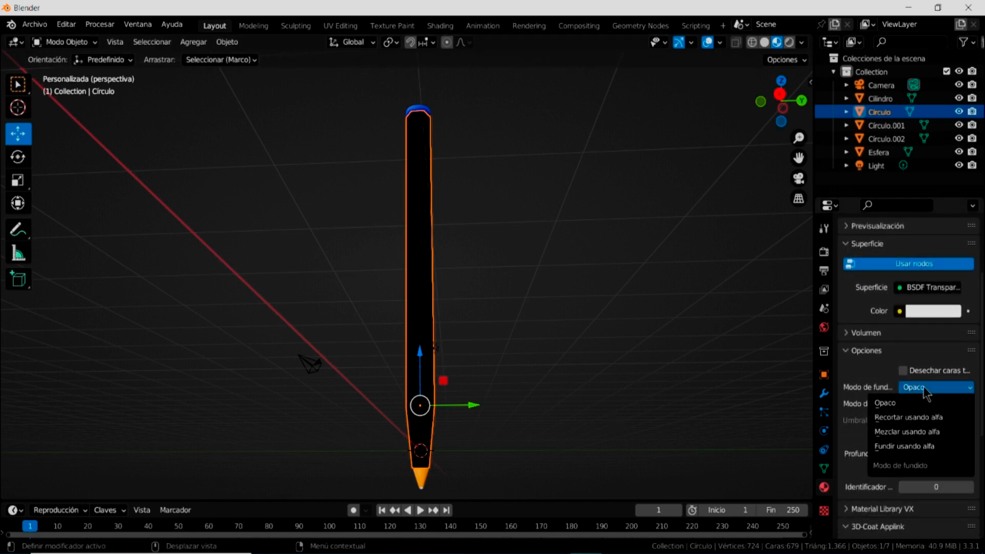
{"action": "left_click", "coordinate": [896, 448]}
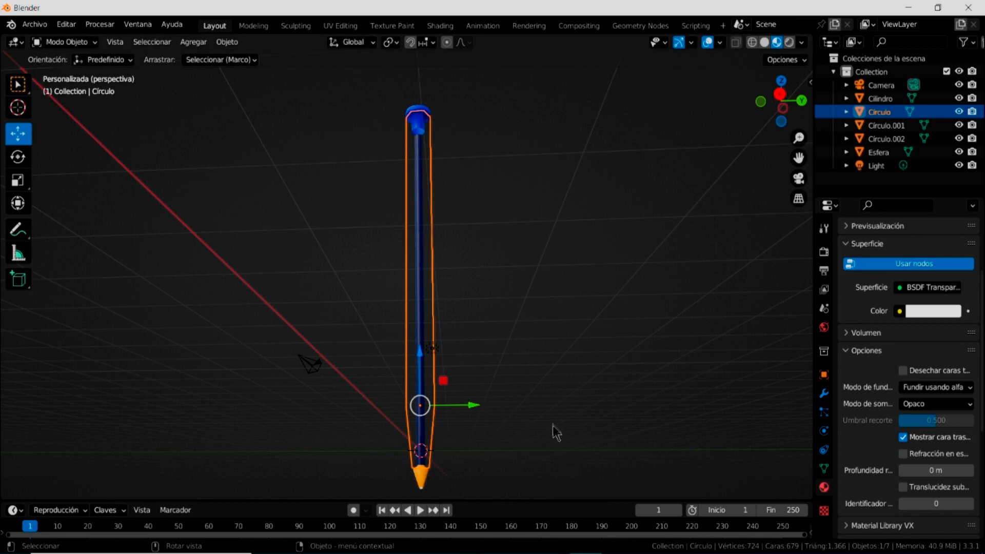
Step: Switch the viewport to rendered shading and deselect the hexagonal shaft
{"action": "mouse_move", "coordinate": [530, 388]}
{"action": "middle_mouse_down"}
{"action": "mouse_move", "coordinate": [536, 409]}
{"action": "mouse_move", "coordinate": [545, 393]}
{"action": "middle_mouse_up"}
{"action": "scroll", "coordinate": [527, 430], "scroll_direction": "up", "scroll_amount": 2}
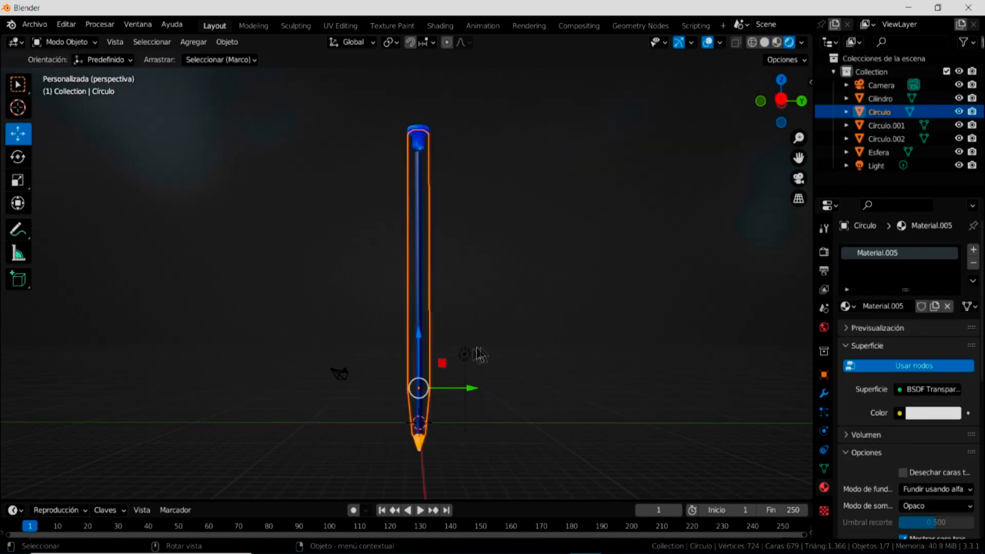
{"action": "left_click", "coordinate": [502, 262]}
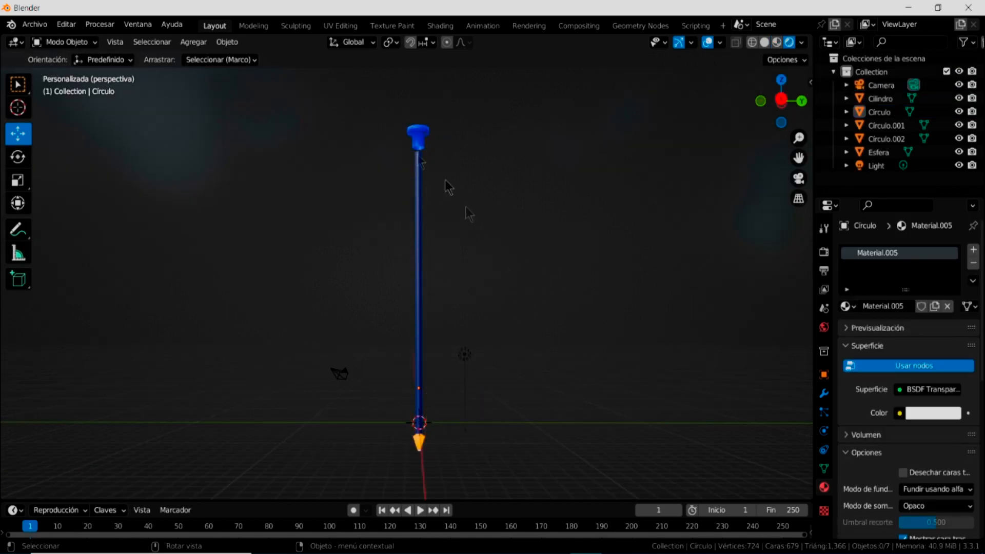
Step: Add a sun light to the scene at the 3D cursor
{"action": "left_click", "coordinate": [193, 42]}
{"action": "mouse_move", "coordinate": [219, 224]}
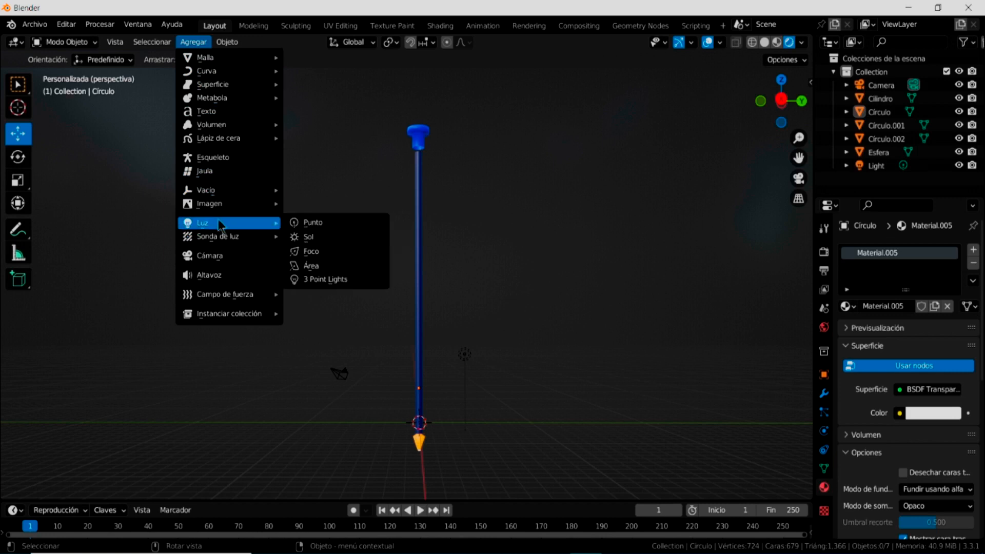
{"action": "left_click", "coordinate": [314, 238]}
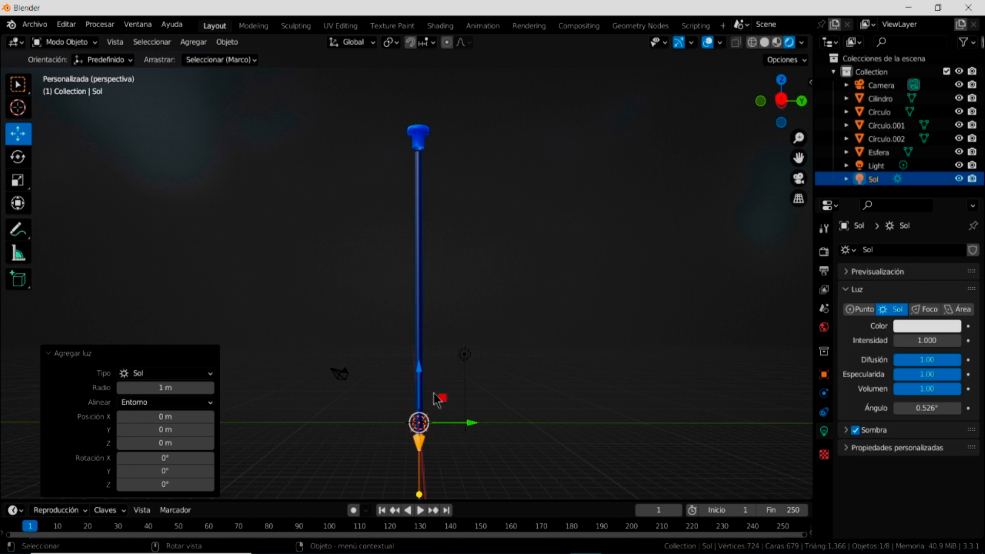
Step: Move the sun light up beside the pen's middle and aim its beam toward the shaft
{"action": "left_click_drag", "start_coordinate": [418, 375], "coordinate": [417, 183]}
{"action": "left_click_drag", "start_coordinate": [472, 230], "coordinate": [442, 265]}
{"action": "middle_click_drag", "start_coordinate": [506, 310], "coordinate": [408, 281]}
{"action": "left_click_drag", "start_coordinate": [411, 271], "coordinate": [403, 248]}
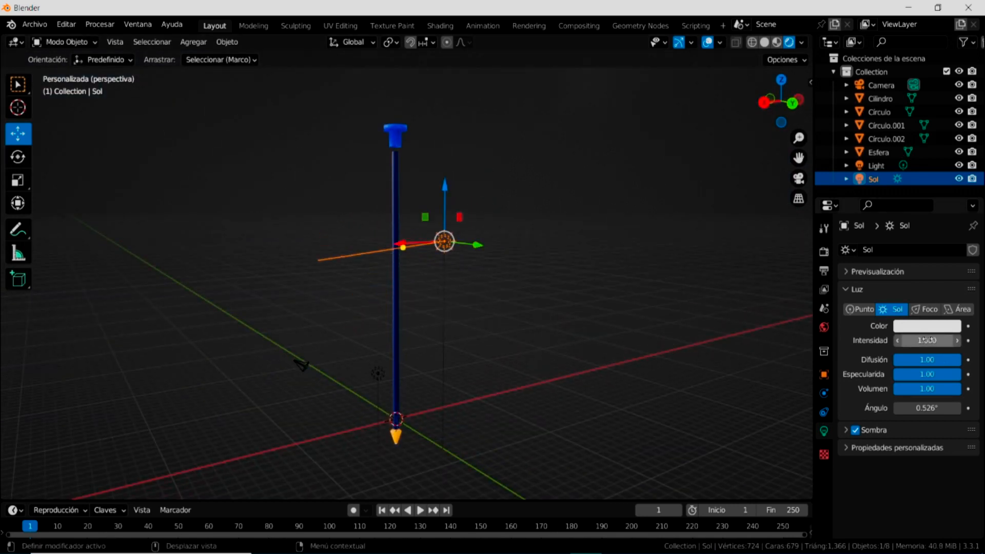
Step: Set the sun light's intensity to 50 and tilt its beam farther down toward the lower part of the pen
{"action": "left_click", "coordinate": [926, 340]}
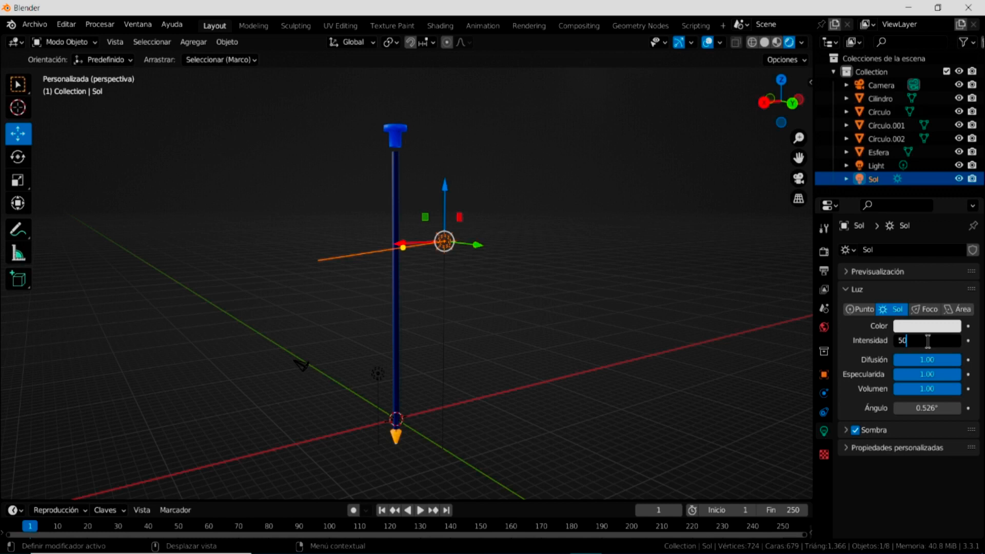
{"action": "key", "text": "Return"}
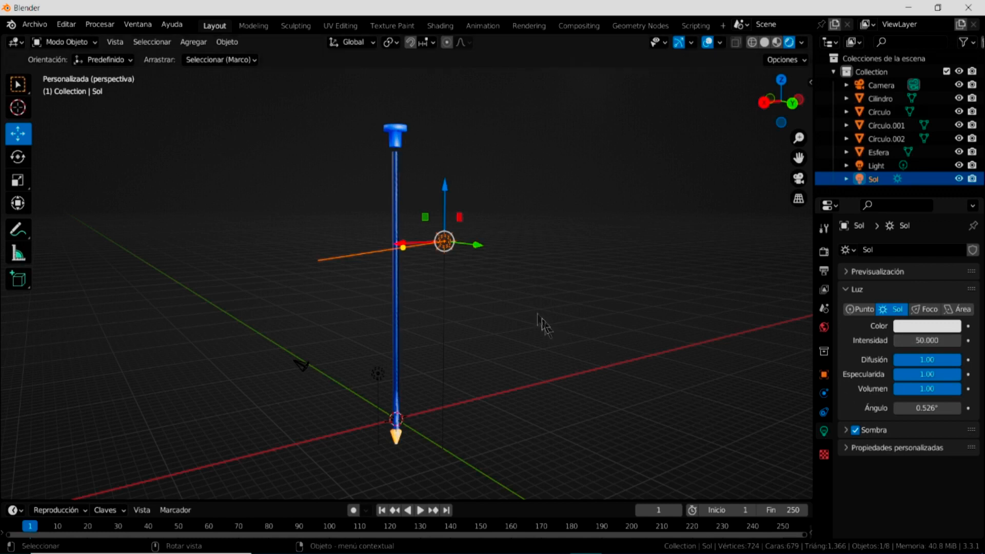
{"action": "left_click_drag", "start_coordinate": [403, 248], "coordinate": [415, 268]}
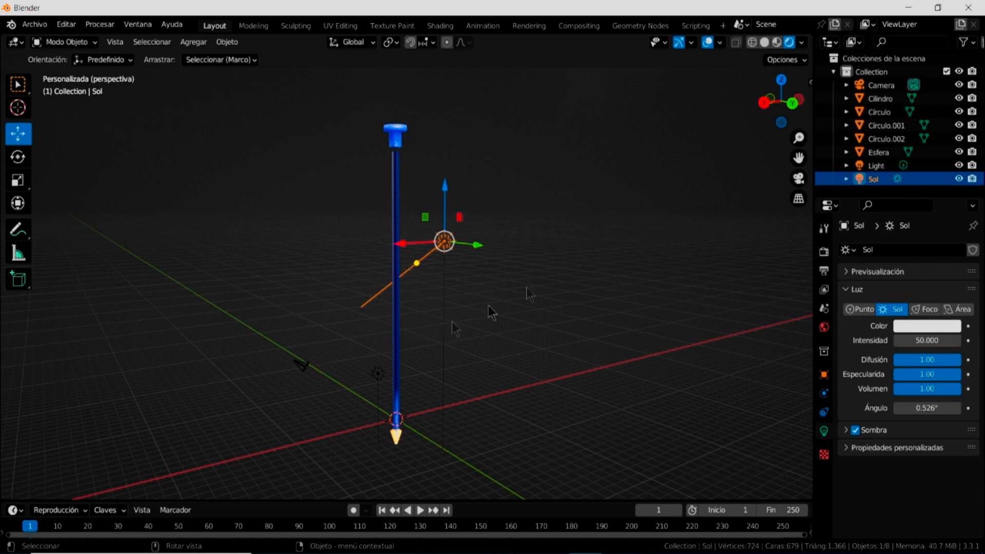
Step: Raise the opacity of the viewport's environment background to 1.000
{"action": "left_click", "coordinate": [801, 43]}
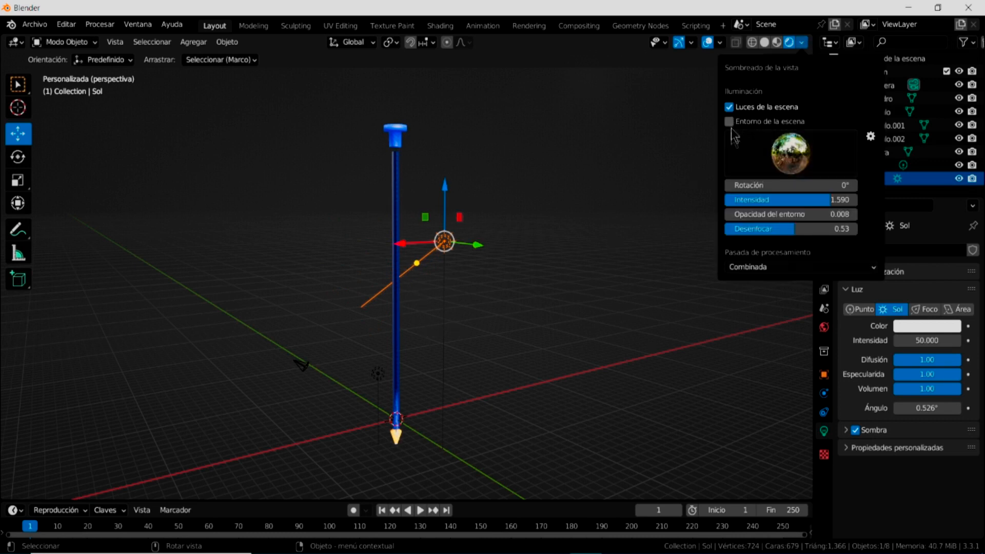
{"action": "left_click_drag", "start_coordinate": [732, 213], "coordinate": [856, 214]}
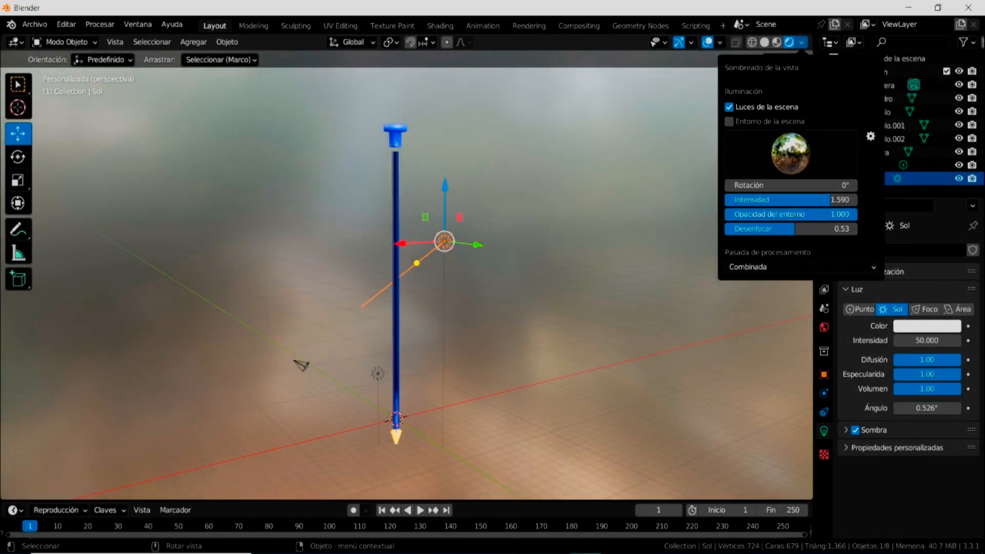
{"action": "mouse_move", "coordinate": [543, 326]}
{"action": "middle_mouse_down"}
{"action": "mouse_move", "coordinate": [454, 266]}
{"action": "mouse_move", "coordinate": [421, 226]}
{"action": "mouse_move", "coordinate": [490, 350]}
{"action": "mouse_move", "coordinate": [556, 279]}
{"action": "mouse_move", "coordinate": [467, 341]}
{"action": "middle_mouse_up"}
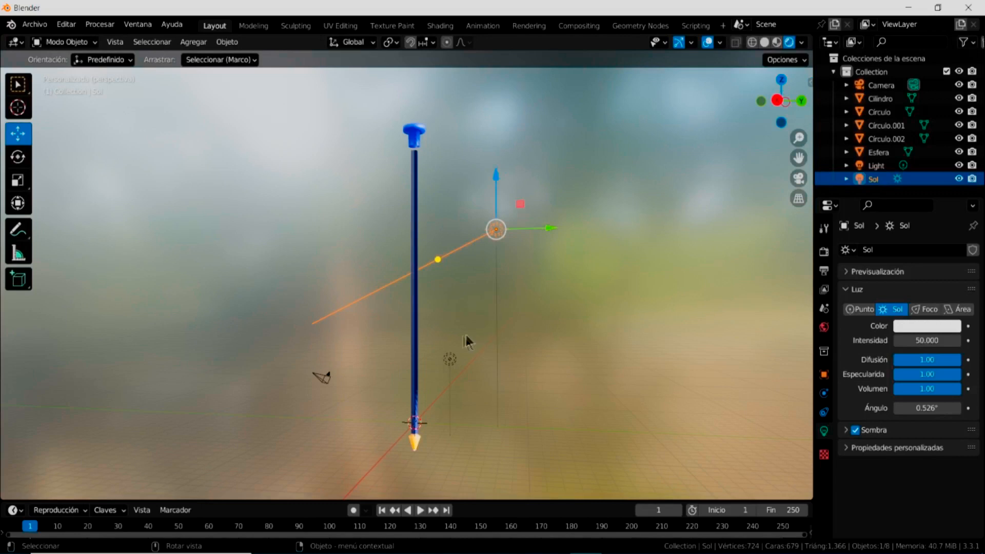
Step: Tint the hexagonal shaft's transparent material a light sky blue
{"action": "left_click", "coordinate": [414, 350]}
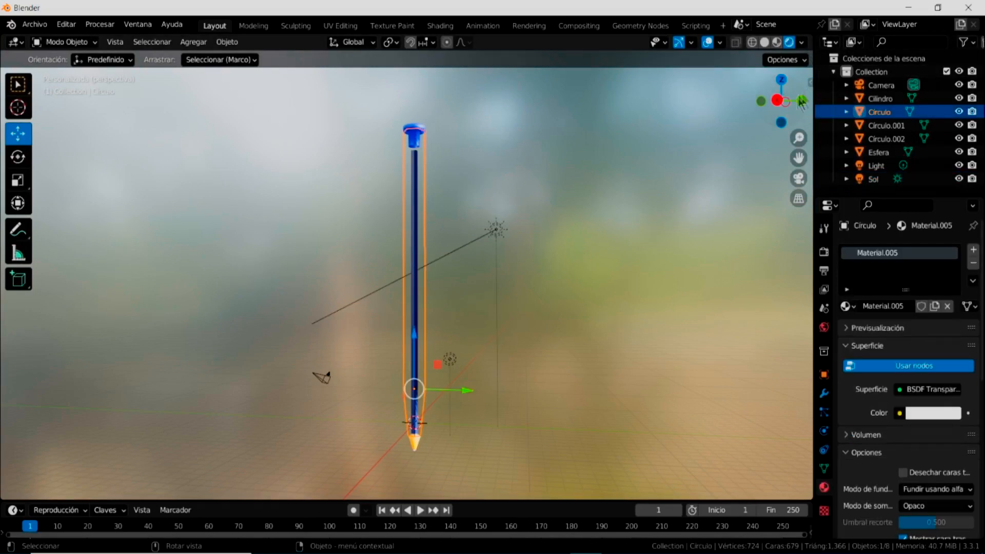
{"action": "middle_click_drag", "start_coordinate": [450, 327], "coordinate": [444, 319]}
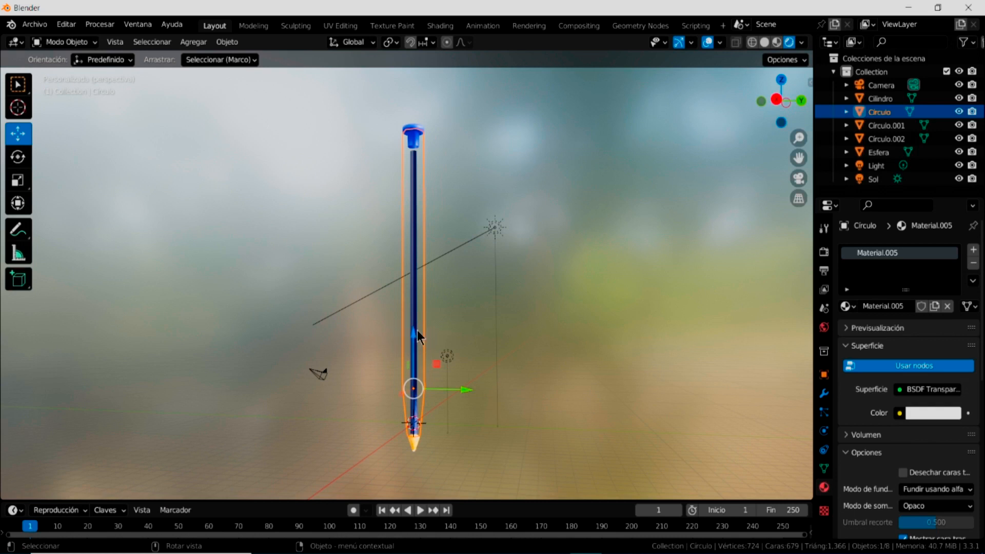
{"action": "left_click", "coordinate": [928, 415]}
{"action": "left_click_drag", "start_coordinate": [896, 270], "coordinate": [897, 264]}
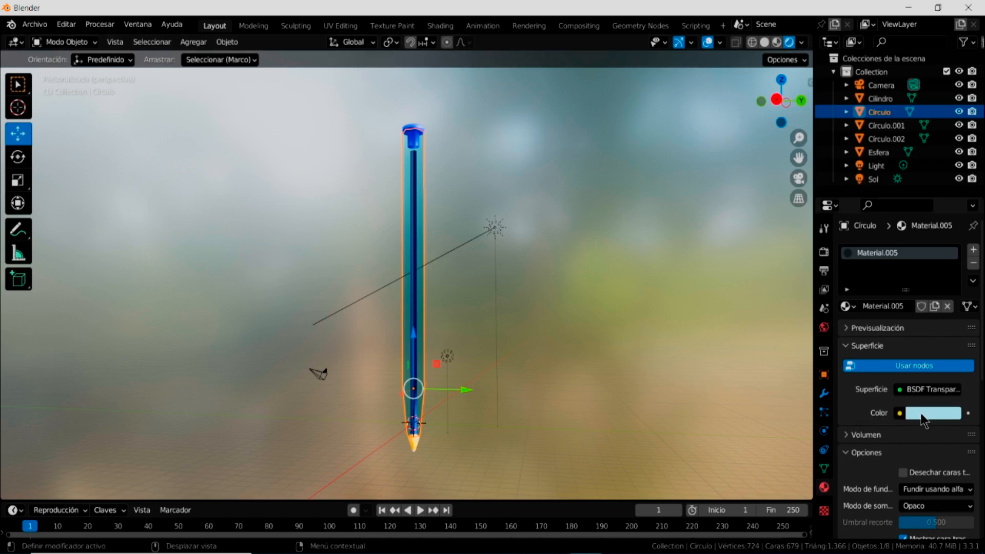
{"action": "mouse_move", "coordinate": [471, 387]}
{"action": "middle_mouse_down"}
{"action": "mouse_move", "coordinate": [498, 392]}
{"action": "mouse_move", "coordinate": [477, 370]}
{"action": "middle_mouse_up"}
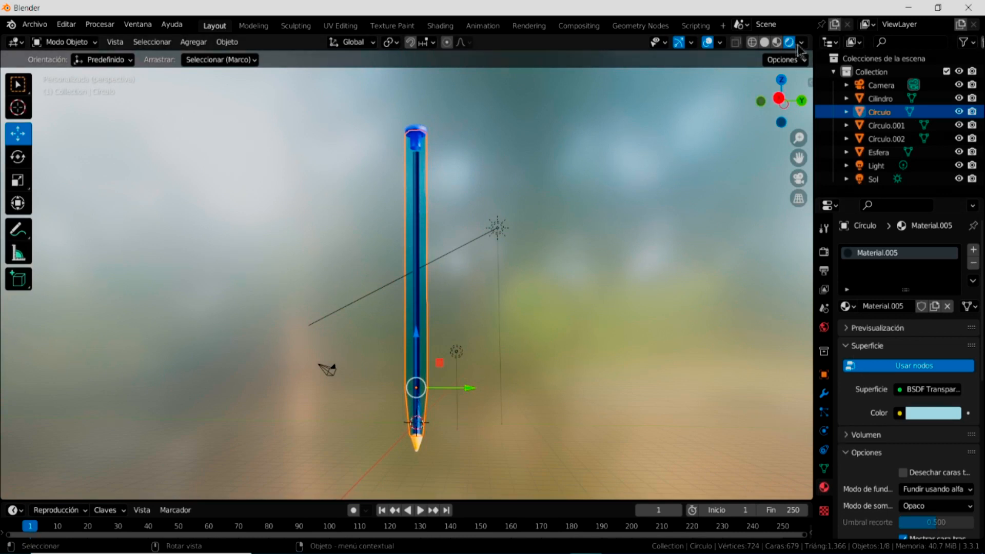
{"action": "left_click", "coordinate": [925, 416]}
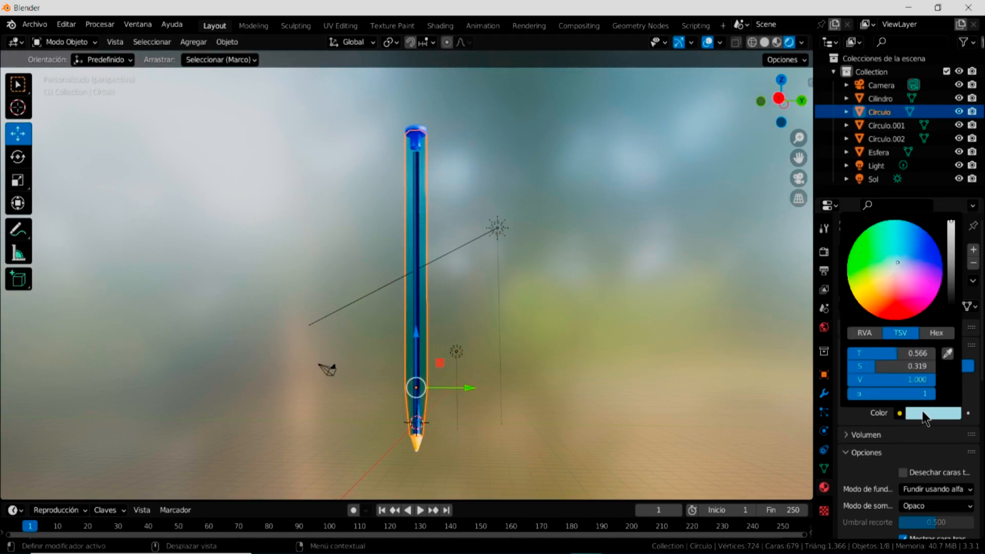
{"action": "mouse_move", "coordinate": [896, 261]}
{"action": "left_mouse_down"}
{"action": "mouse_move", "coordinate": [898, 242]}
{"action": "mouse_move", "coordinate": [913, 247]}
{"action": "mouse_move", "coordinate": [871, 254]}
{"action": "mouse_move", "coordinate": [875, 304]}
{"action": "mouse_move", "coordinate": [912, 305]}
{"action": "mouse_move", "coordinate": [925, 264]}
{"action": "mouse_move", "coordinate": [896, 263]}
{"action": "left_mouse_up"}
{"action": "left_click_drag", "start_coordinate": [901, 259], "coordinate": [899, 257]}
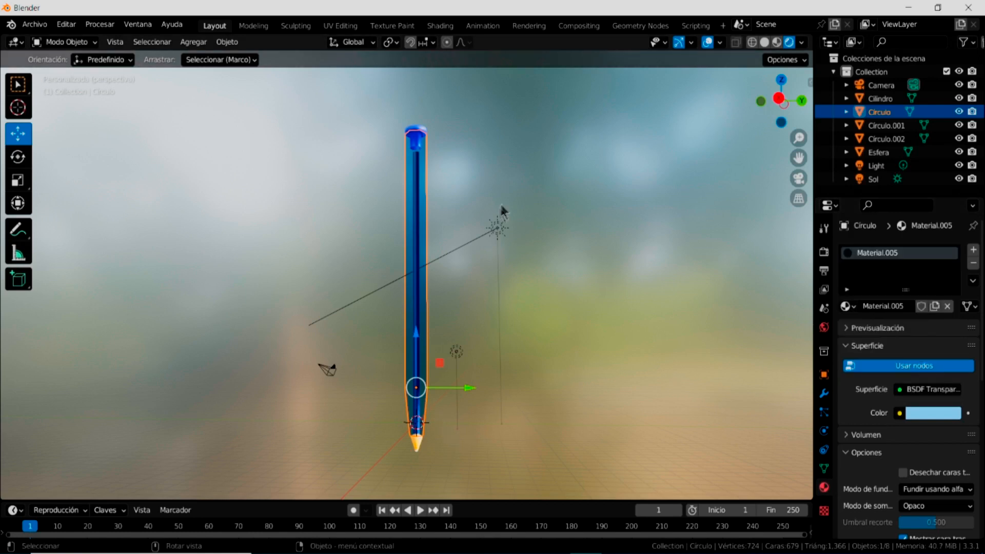
Step: Move the sun light by about -0.15 m in X, -1.1 m in Y and -2.07 m in Z
{"action": "left_click", "coordinate": [496, 227]}
{"action": "key", "text": "g"}
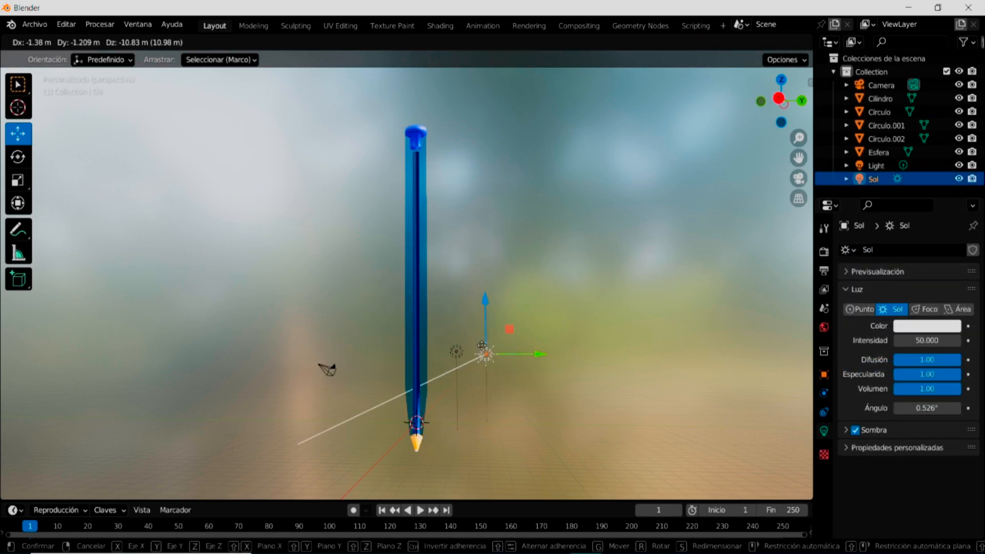
{"action": "left_click", "coordinate": [561, 269]}
Step: Set the viewport environment's opacity to 0.916 and its blur to 1.00
{"action": "middle_click_drag", "start_coordinate": [561, 269], "coordinate": [533, 308]}
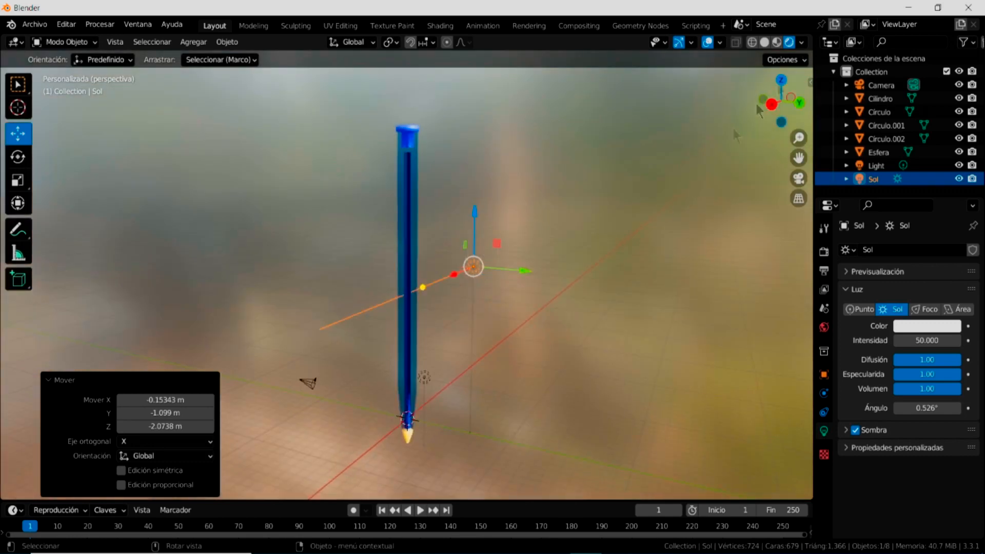
{"action": "left_click", "coordinate": [801, 42]}
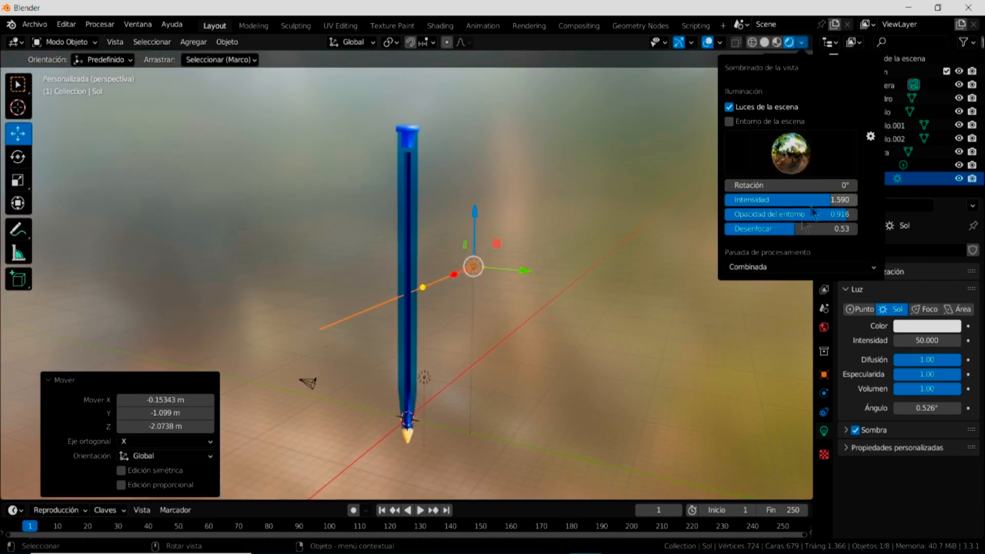
{"action": "mouse_move", "coordinate": [787, 229]}
{"action": "left_mouse_down"}
{"action": "mouse_move", "coordinate": [751, 229]}
{"action": "mouse_move", "coordinate": [851, 229]}
{"action": "left_mouse_up"}
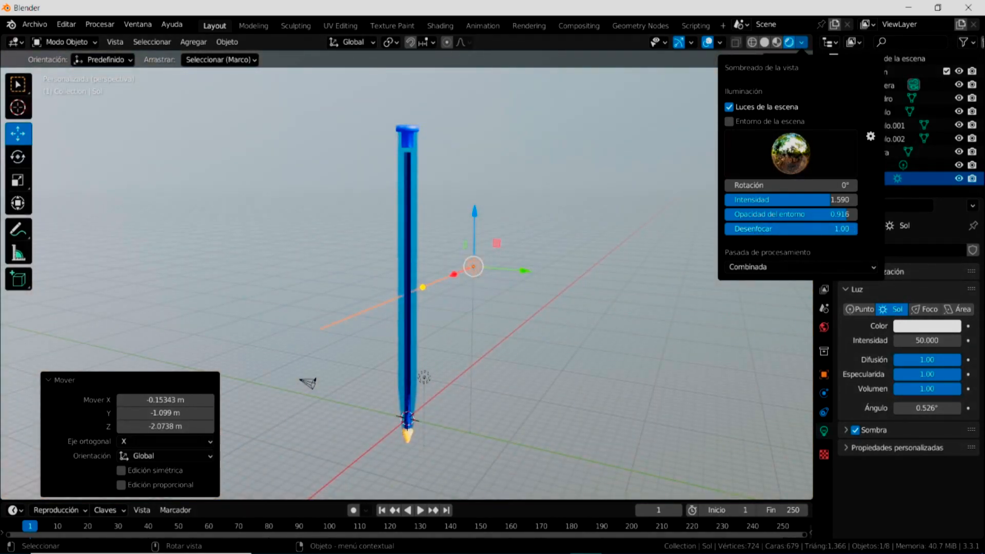
Step: Examine the rendered pen from several angles with the sun deselected and the viewport overlays hidden, and restore the overlays
{"action": "left_click", "coordinate": [720, 43]}
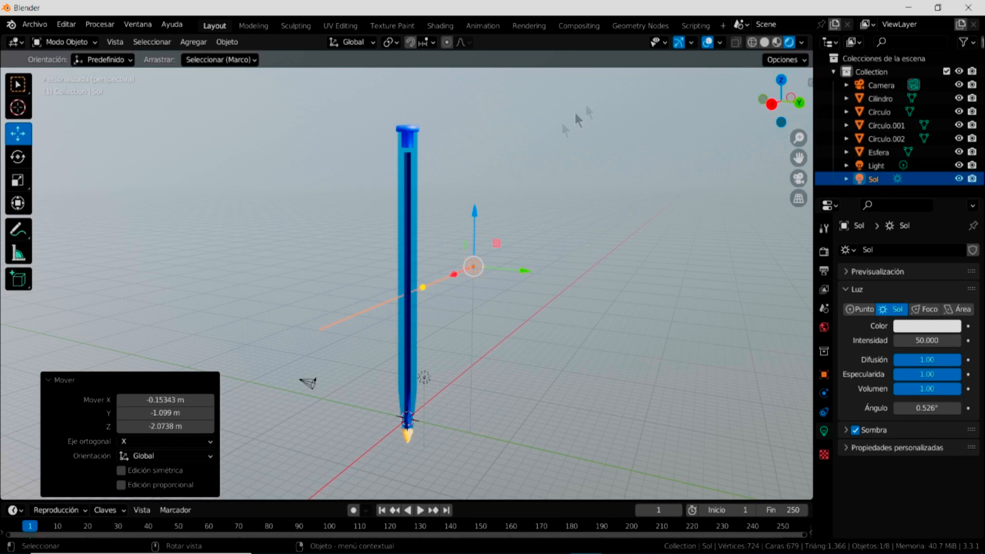
{"action": "left_click", "coordinate": [708, 43]}
{"action": "middle_click_drag", "start_coordinate": [502, 337], "coordinate": [446, 271]}
{"action": "key", "text": "w"}
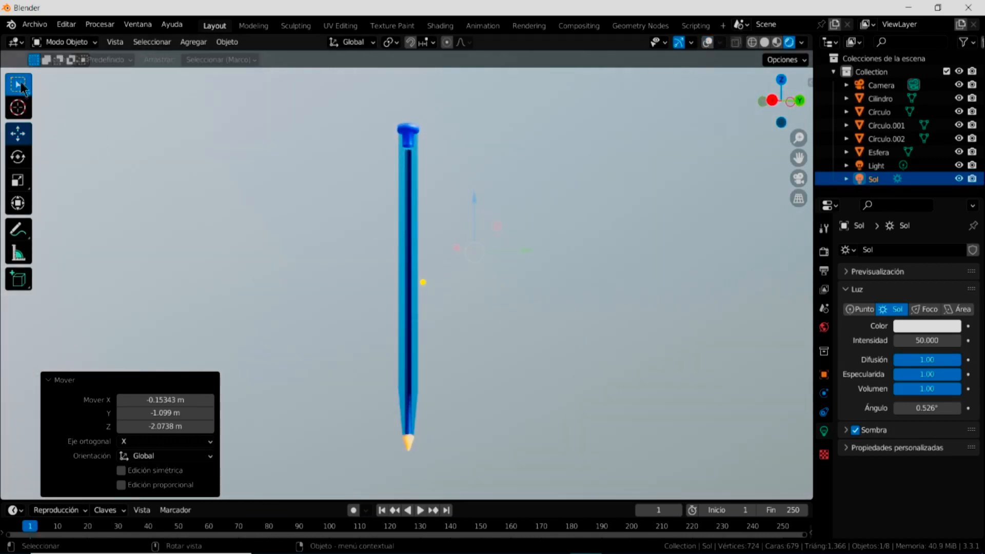
{"action": "left_click", "coordinate": [646, 318]}
{"action": "mouse_move", "coordinate": [562, 304]}
{"action": "middle_mouse_down"}
{"action": "mouse_move", "coordinate": [519, 310]}
{"action": "mouse_move", "coordinate": [459, 253]}
{"action": "mouse_move", "coordinate": [567, 404]}
{"action": "mouse_move", "coordinate": [659, 356]}
{"action": "middle_mouse_up"}
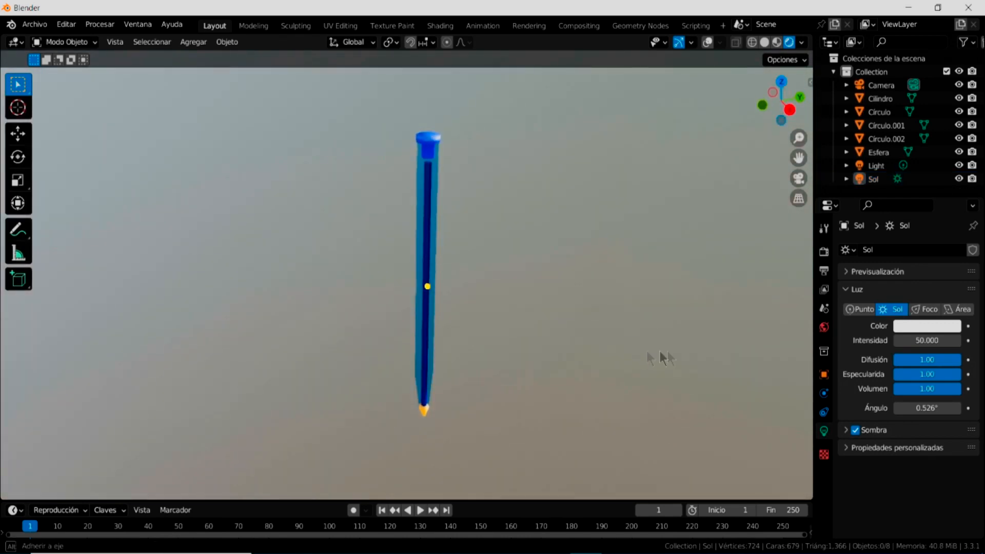
{"action": "mouse_move", "coordinate": [467, 403]}
{"action": "middle_mouse_down"}
{"action": "mouse_move", "coordinate": [453, 334]}
{"action": "mouse_move", "coordinate": [470, 378]}
{"action": "middle_mouse_up"}
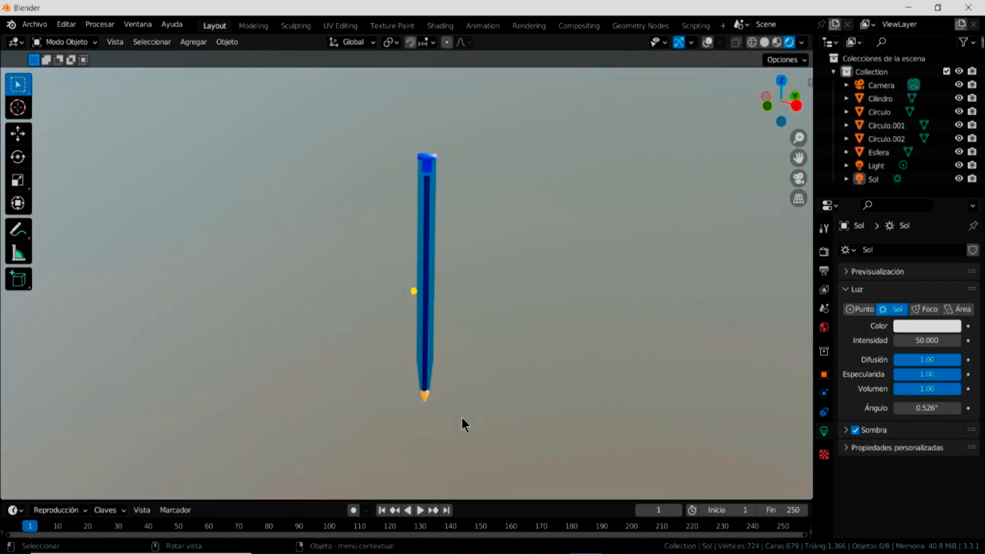
{"action": "scroll", "coordinate": [461, 424], "scroll_direction": "up", "scroll_amount": 2}
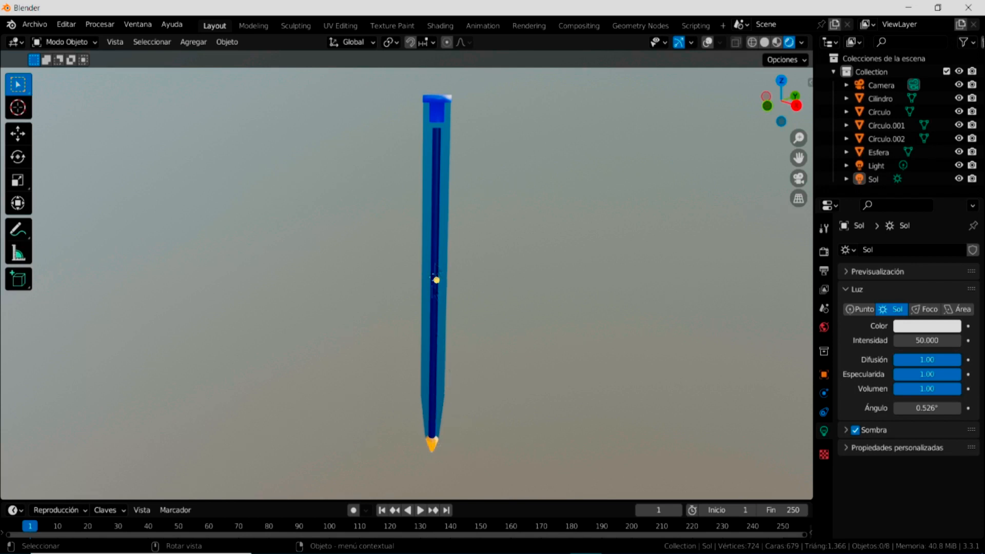
{"action": "left_click", "coordinate": [707, 42]}
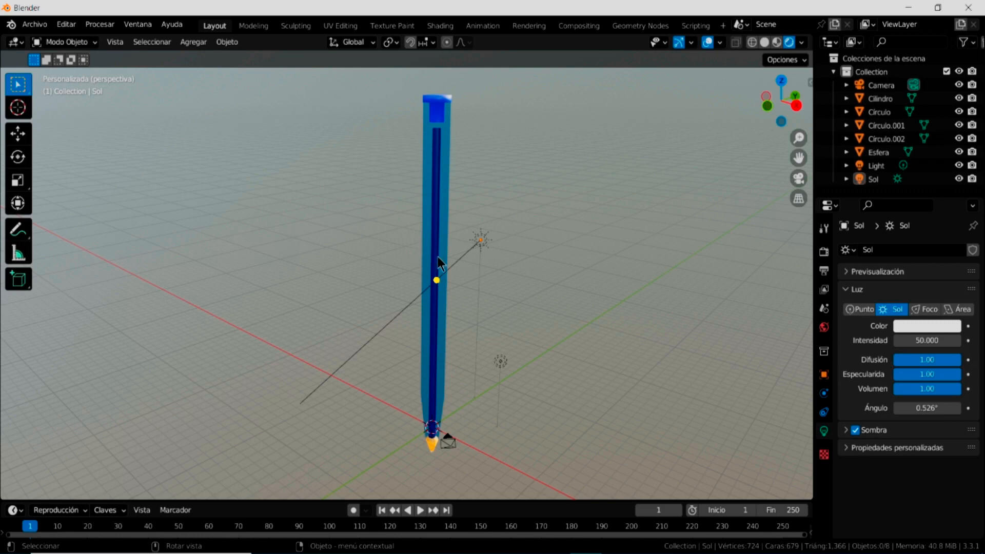
Step: Move the transparent hexagonal shaft about 10.67 m along Y, clear of the pen's inner parts
{"action": "left_click", "coordinate": [441, 112]}
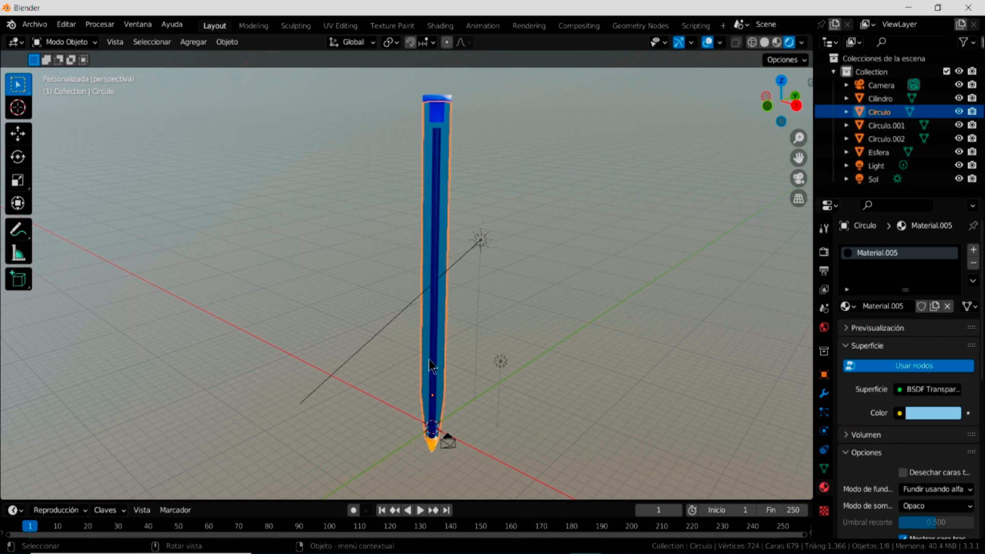
{"action": "left_click", "coordinate": [18, 135]}
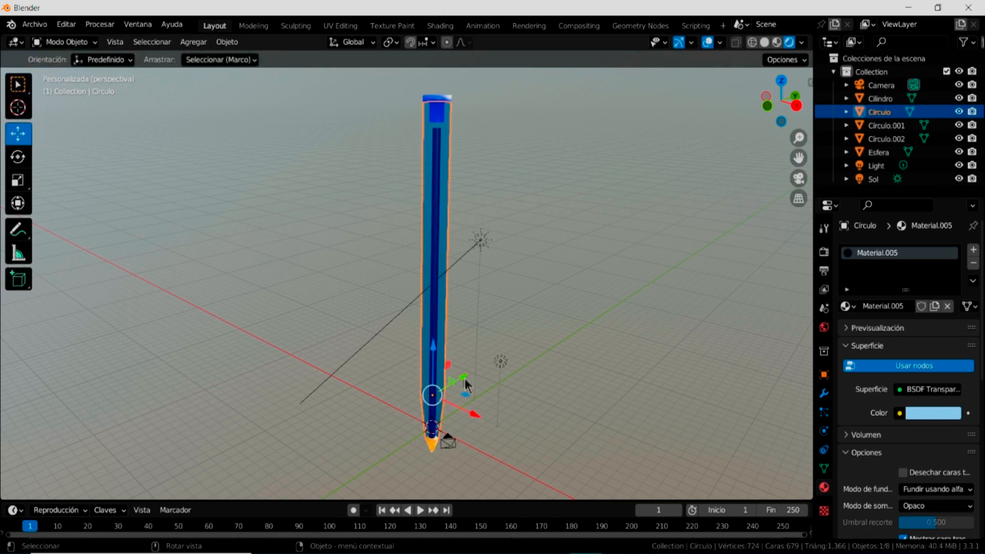
{"action": "mouse_move", "coordinate": [465, 377]}
{"action": "left_mouse_down"}
{"action": "mouse_move", "coordinate": [504, 353]}
{"action": "mouse_move", "coordinate": [469, 365]}
{"action": "mouse_move", "coordinate": [553, 344]}
{"action": "left_mouse_up"}
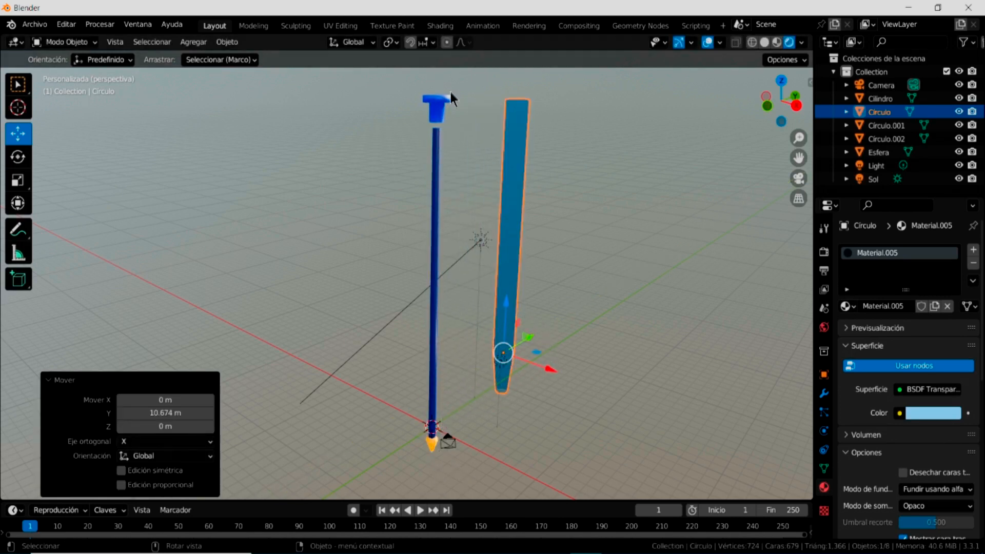
Step: Join the blue end cap and the ink tube into one object
{"action": "left_click", "coordinate": [437, 116]}
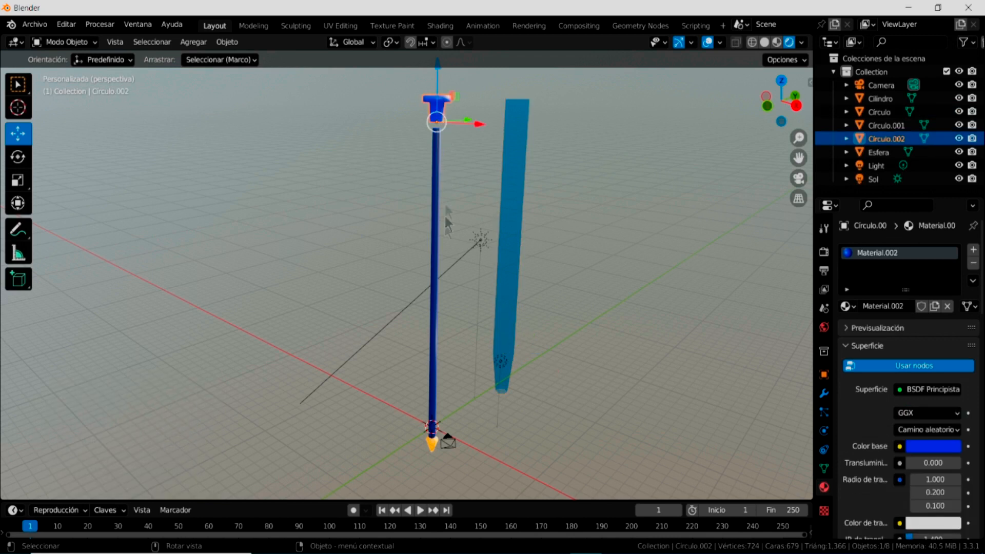
{"action": "left_click", "coordinate": [435, 238], "text": "shift"}
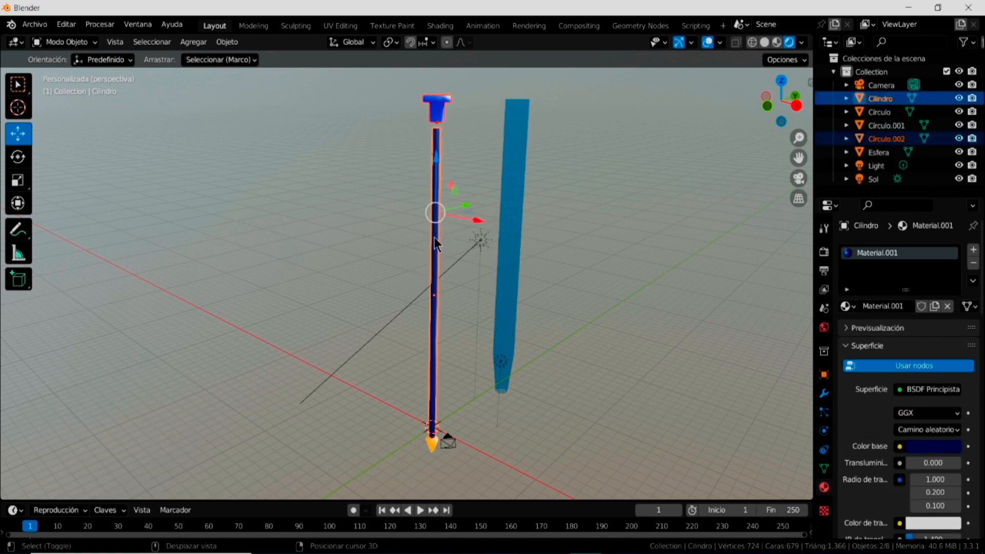
{"action": "right_click", "coordinate": [434, 237]}
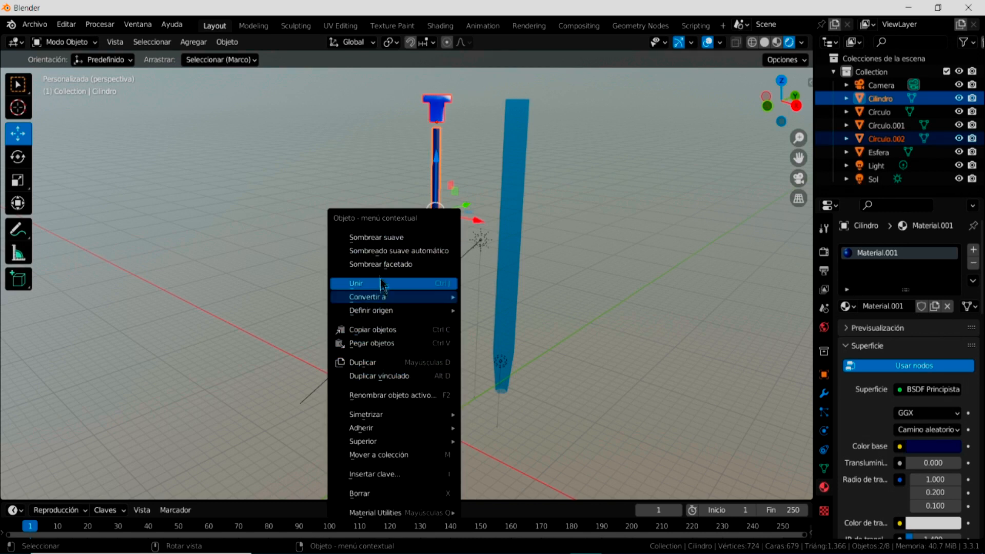
{"action": "left_click", "coordinate": [364, 284]}
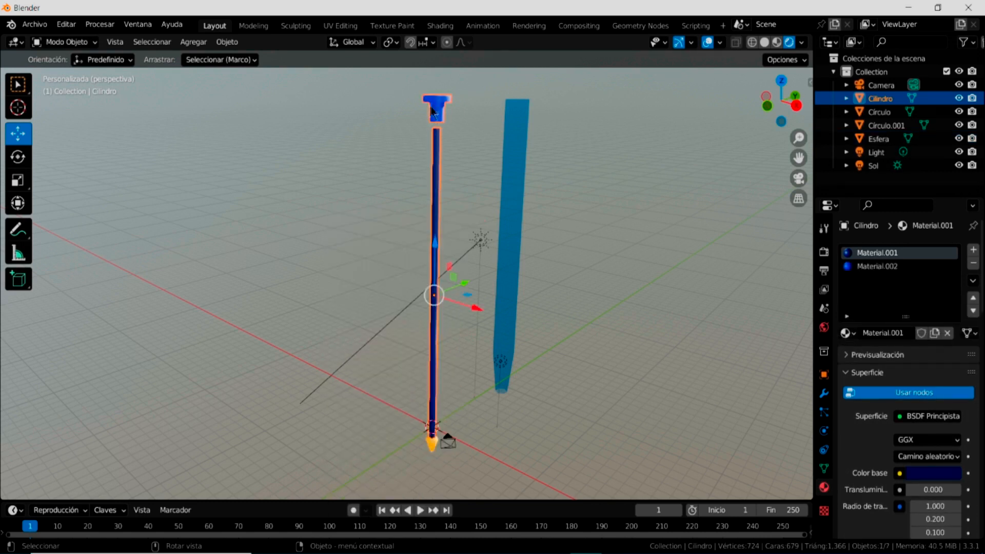
Step: Join the orange tip with the combined ink tube and cap into one object and leave it selected
{"action": "left_click", "coordinate": [433, 440], "text": "shift"}
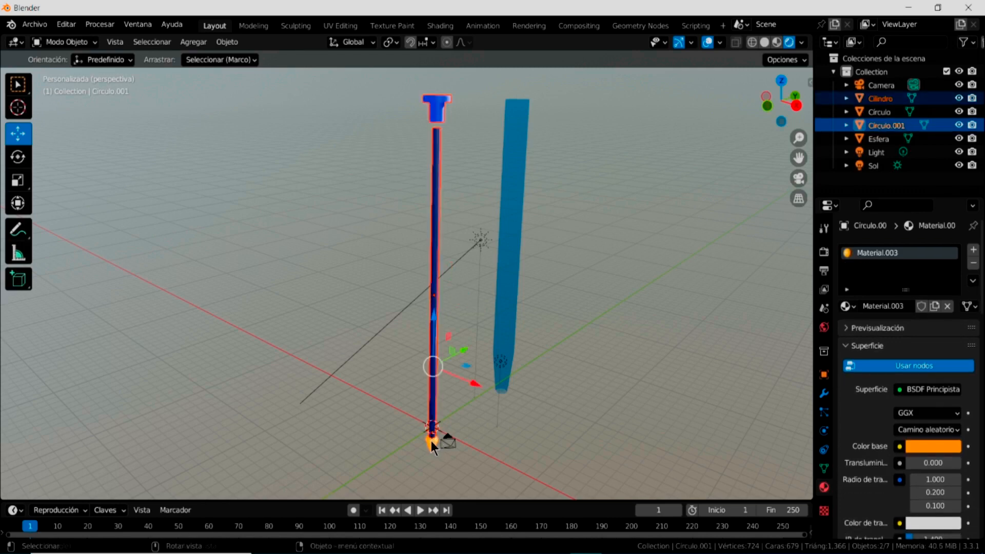
{"action": "middle_click_drag", "start_coordinate": [537, 419], "coordinate": [457, 474]}
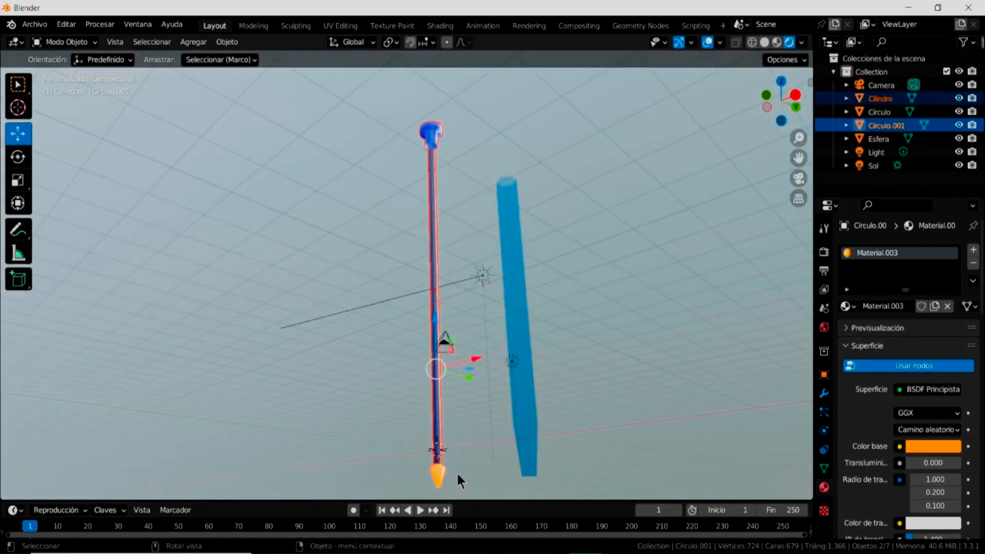
{"action": "middle_click_drag", "start_coordinate": [456, 408], "coordinate": [436, 315], "text": "shift"}
{"action": "scroll", "coordinate": [421, 310], "scroll_direction": "up", "scroll_amount": 3}
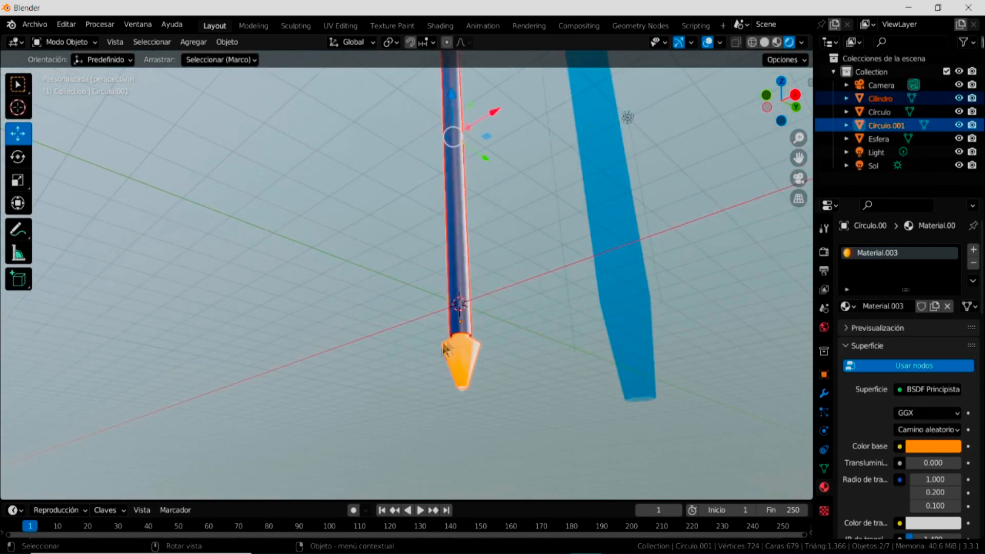
{"action": "left_click", "coordinate": [467, 357], "text": "shift"}
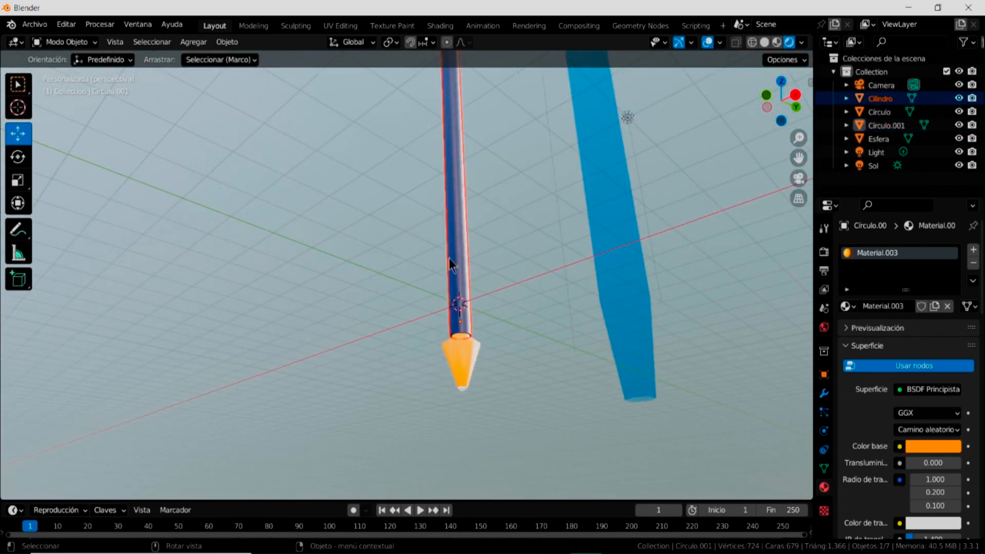
{"action": "left_click", "coordinate": [457, 246]}
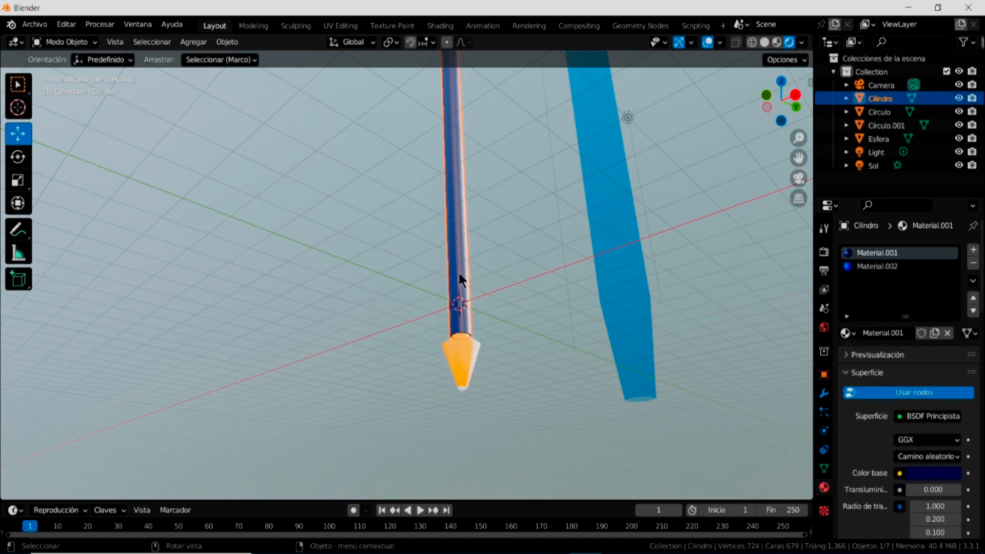
{"action": "left_click", "coordinate": [464, 356], "text": "shift"}
{"action": "right_click", "coordinate": [465, 356]}
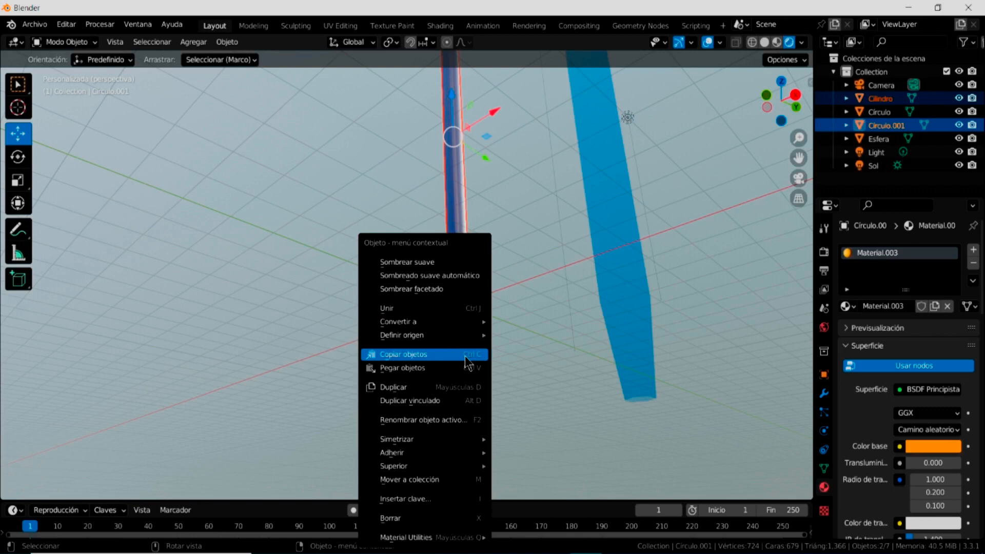
{"action": "left_click", "coordinate": [457, 370]}
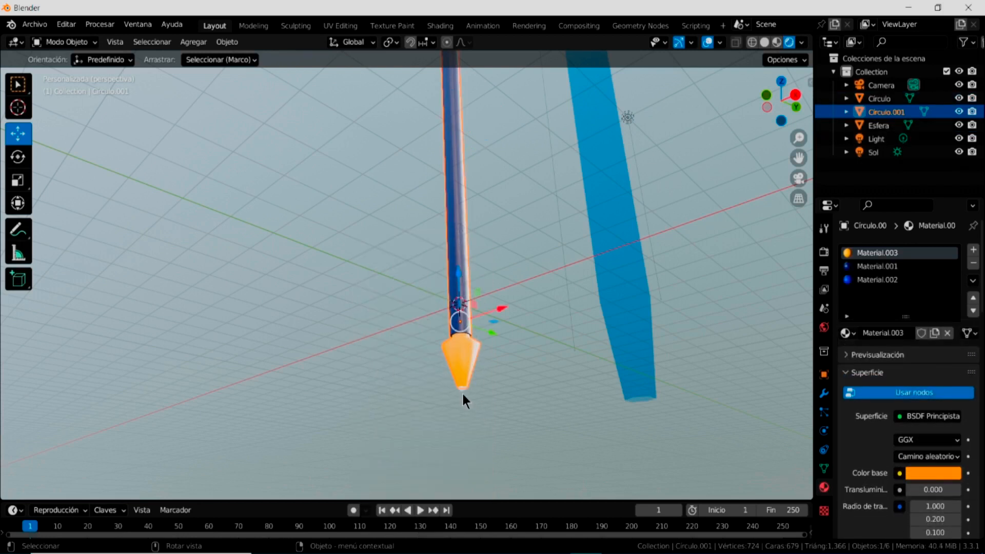
{"action": "left_click", "coordinate": [476, 358]}
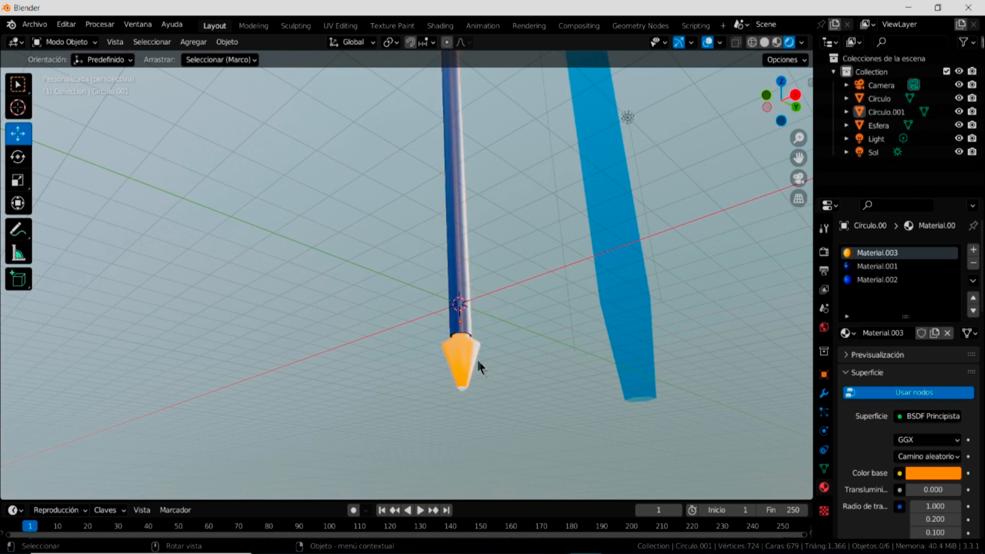
{"action": "left_click", "coordinate": [463, 341]}
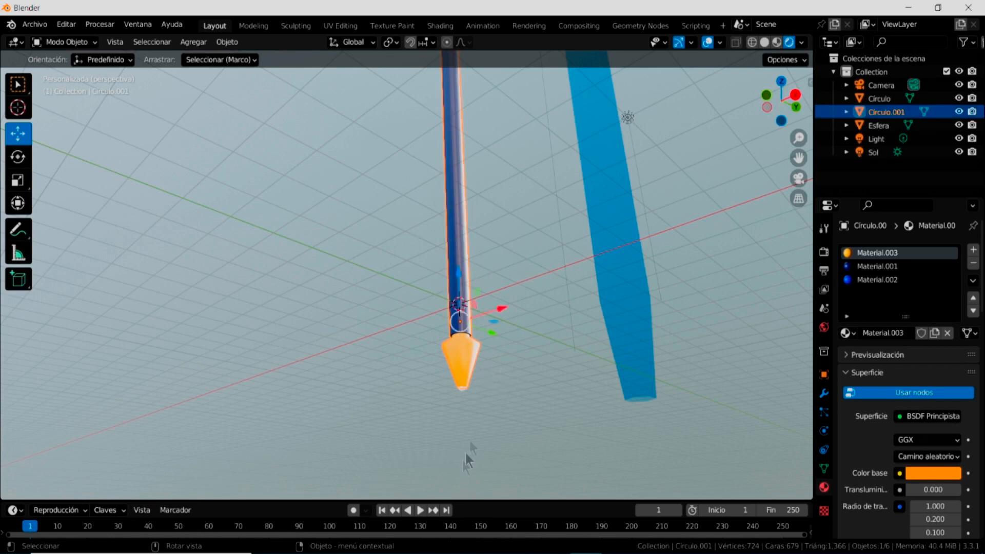
Step: Join the ball at the writing point with the combined tip, ink tube and cap into one object
{"action": "left_click", "coordinate": [463, 389], "text": "shift"}
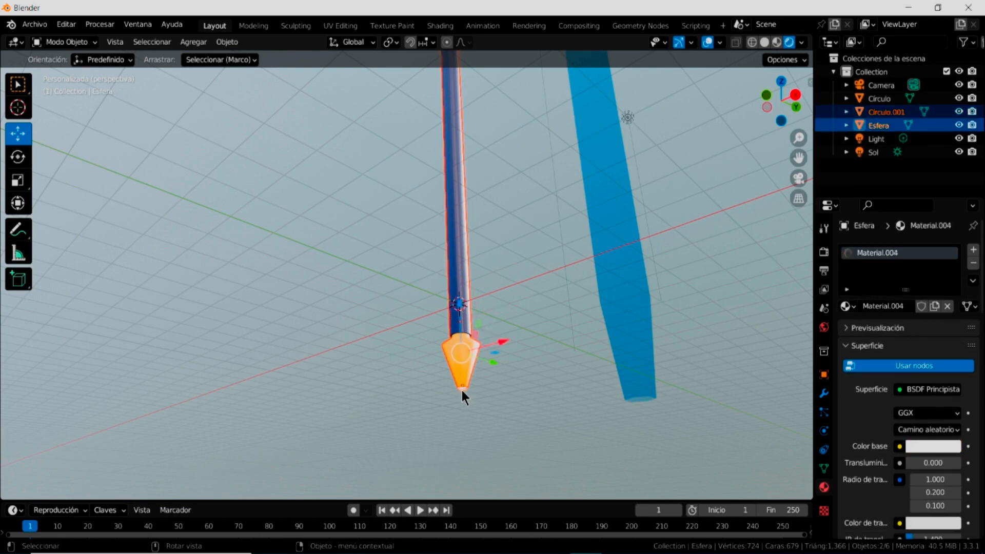
{"action": "right_click", "coordinate": [461, 390]}
{"action": "left_click", "coordinate": [437, 310]}
{"action": "scroll", "coordinate": [502, 327], "scroll_direction": "down", "scroll_amount": 3}
{"action": "middle_click_drag", "start_coordinate": [502, 318], "coordinate": [406, 331]}
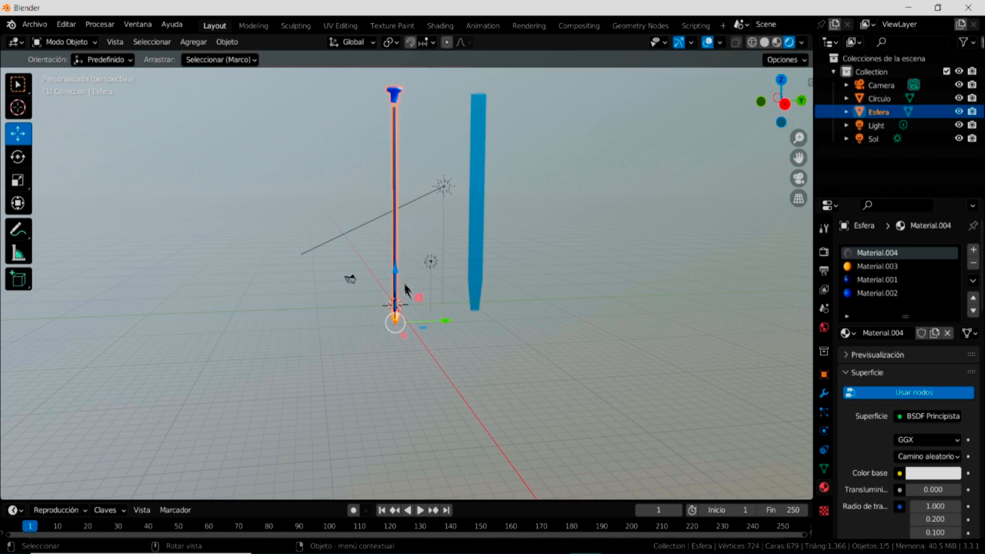
Step: Raise the joined inner parts about 2.38 m along Z, and bring the transparent shaft back over them, raising it about 2.06 m
{"action": "left_click_drag", "start_coordinate": [394, 270], "coordinate": [393, 251]}
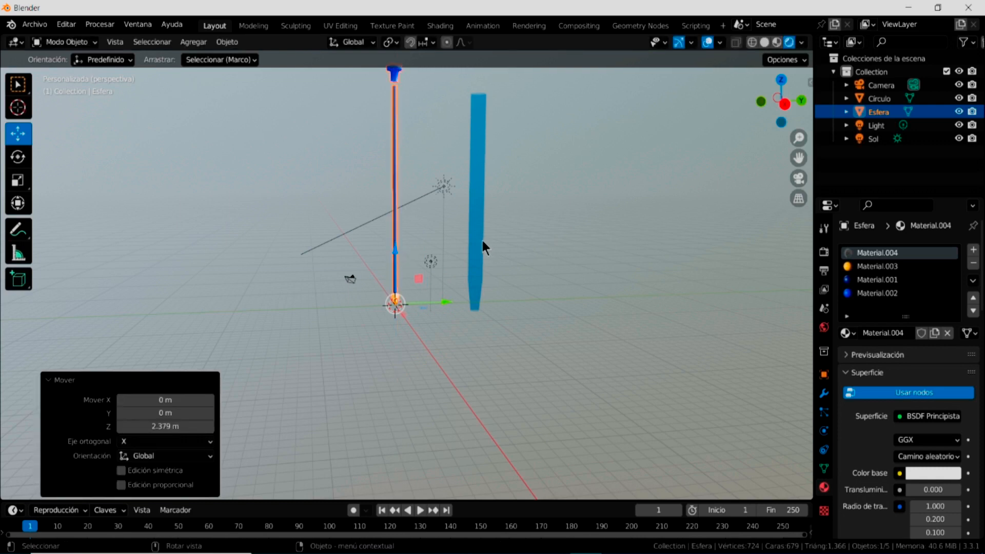
{"action": "left_click", "coordinate": [478, 240]}
{"action": "left_click_drag", "start_coordinate": [521, 279], "coordinate": [440, 284]}
{"action": "left_click_drag", "start_coordinate": [394, 228], "coordinate": [394, 213]}
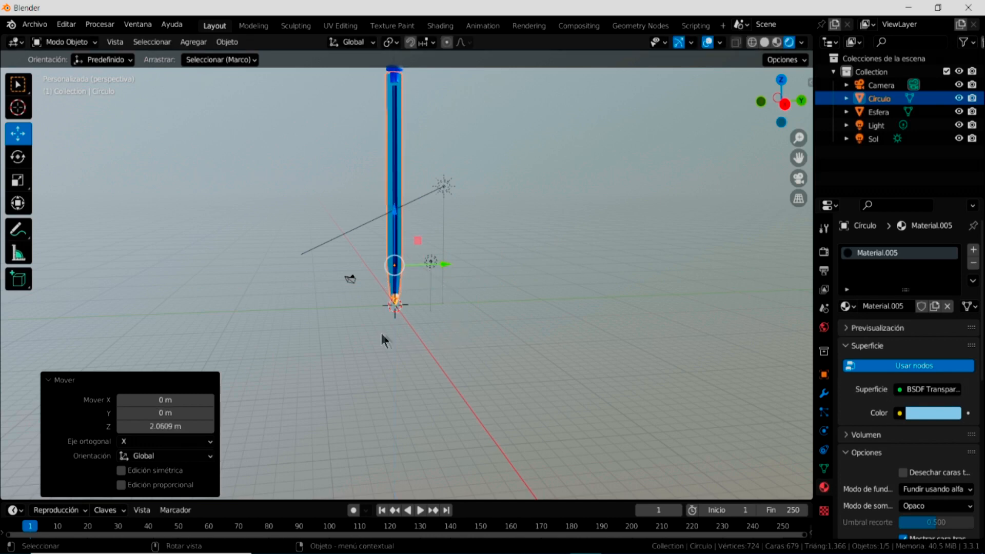
Step: Align the transparent shaft with the orange tip by moving it about 0.096 m along Y and 0.266 m along Z
{"action": "scroll", "coordinate": [387, 331], "scroll_direction": "down", "scroll_amount": 1}
{"action": "scroll", "coordinate": [424, 305], "scroll_direction": "up", "scroll_amount": 5}
{"action": "middle_click_drag", "start_coordinate": [380, 389], "coordinate": [417, 374]}
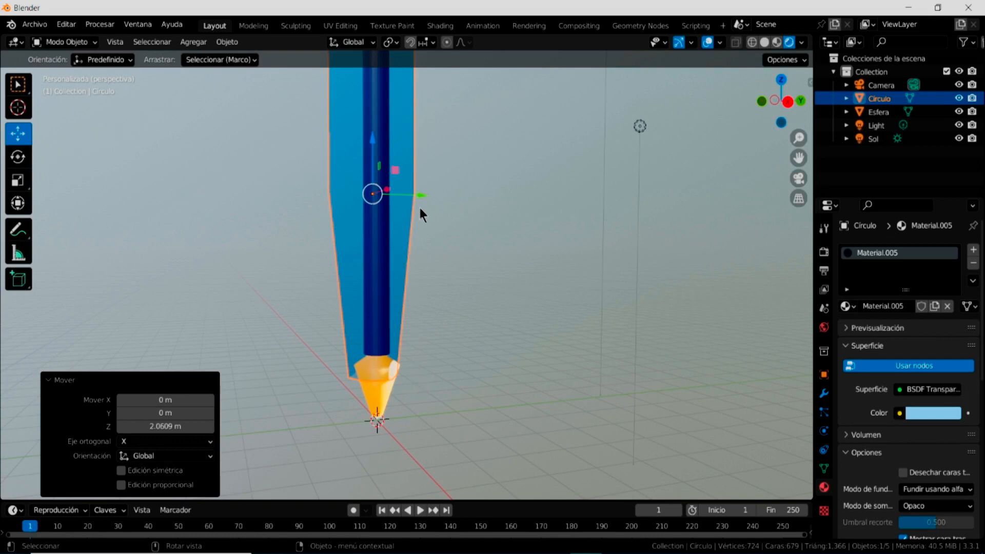
{"action": "left_click_drag", "start_coordinate": [420, 197], "coordinate": [424, 197]}
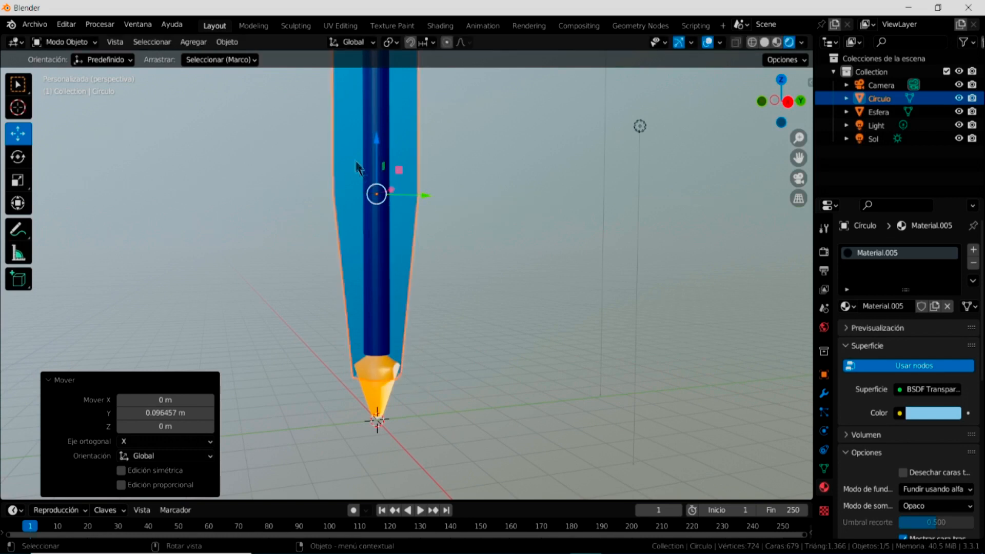
{"action": "left_click_drag", "start_coordinate": [377, 140], "coordinate": [377, 128]}
{"action": "key", "text": "KP_7"}
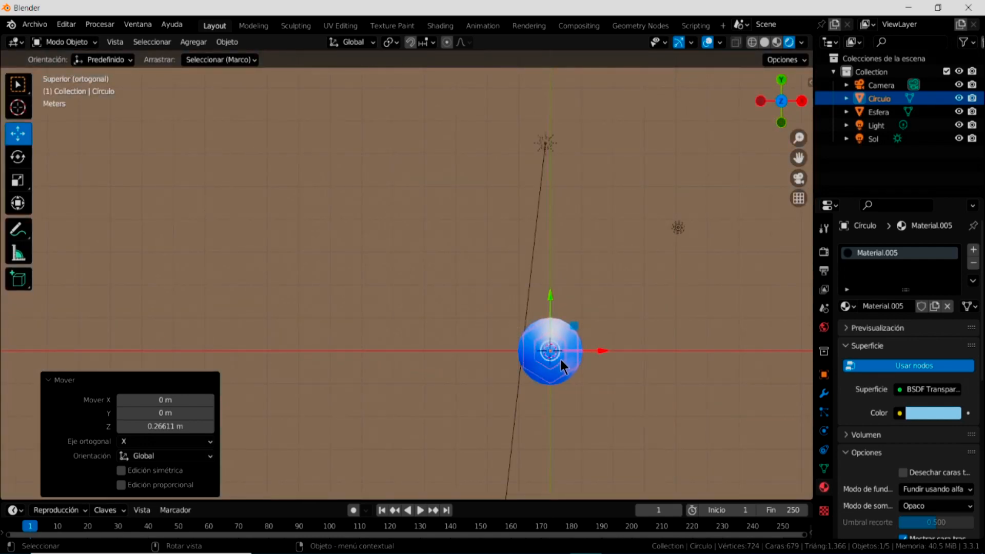
{"action": "key", "text": "KP_1"}
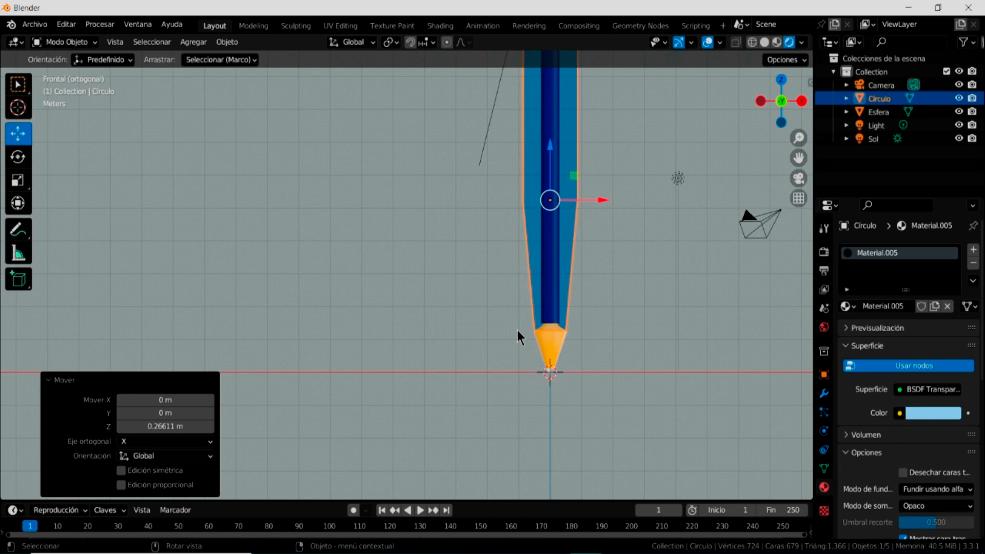
Step: Join the transparent shaft with the inner parts into a single pen object and clear the selection
{"action": "middle_click_drag", "start_coordinate": [433, 313], "coordinate": [345, 309], "text": "shift"}
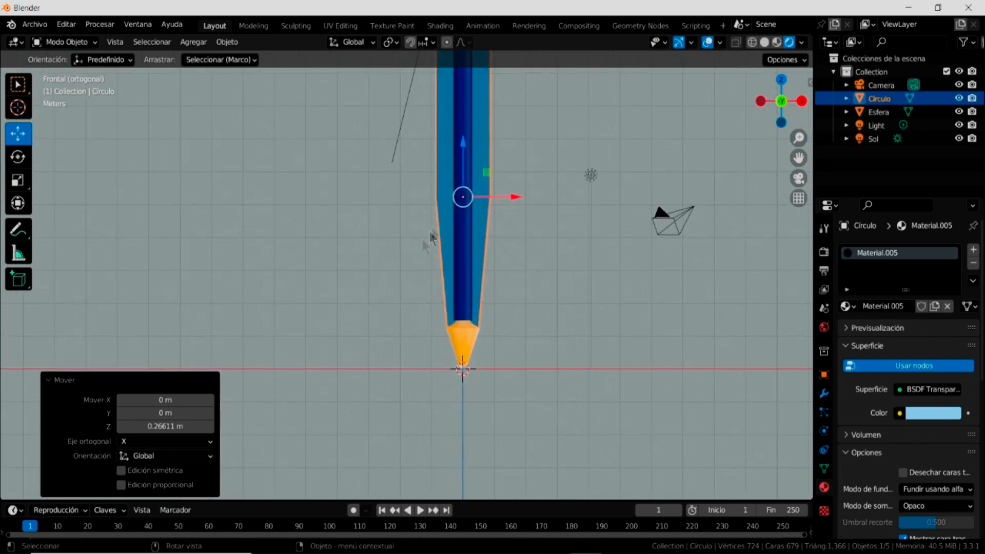
{"action": "left_click", "coordinate": [463, 353], "text": "shift"}
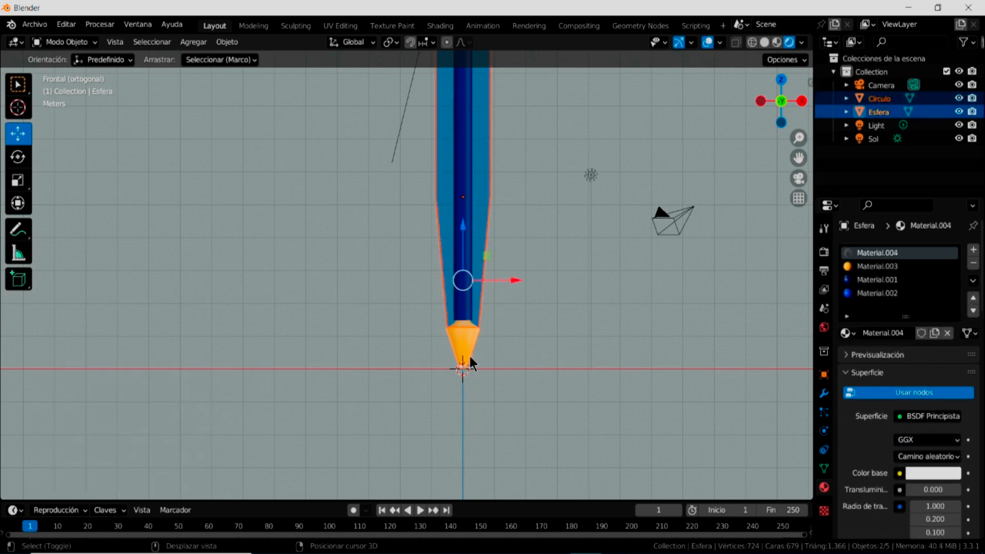
{"action": "right_click", "coordinate": [460, 346]}
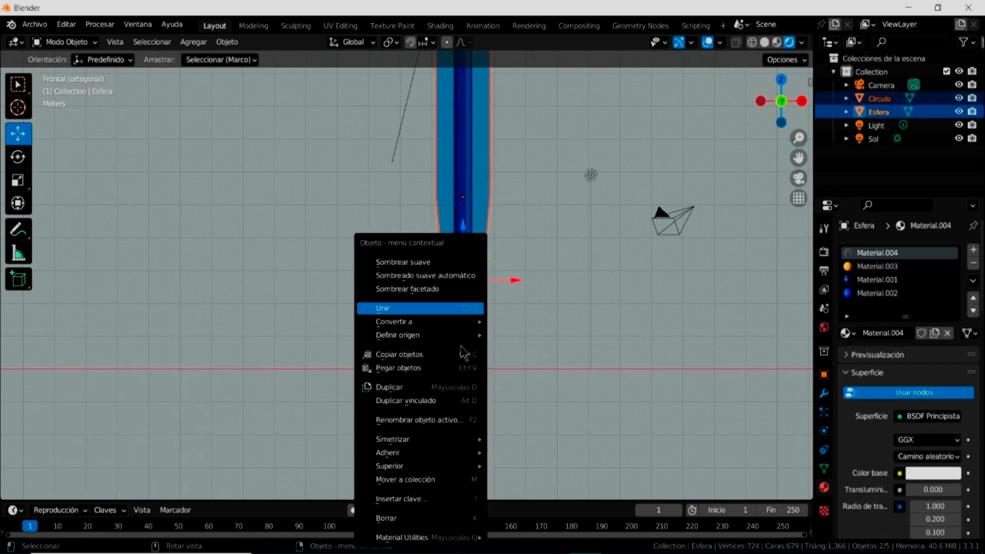
{"action": "left_click", "coordinate": [444, 318]}
{"action": "left_click", "coordinate": [538, 322]}
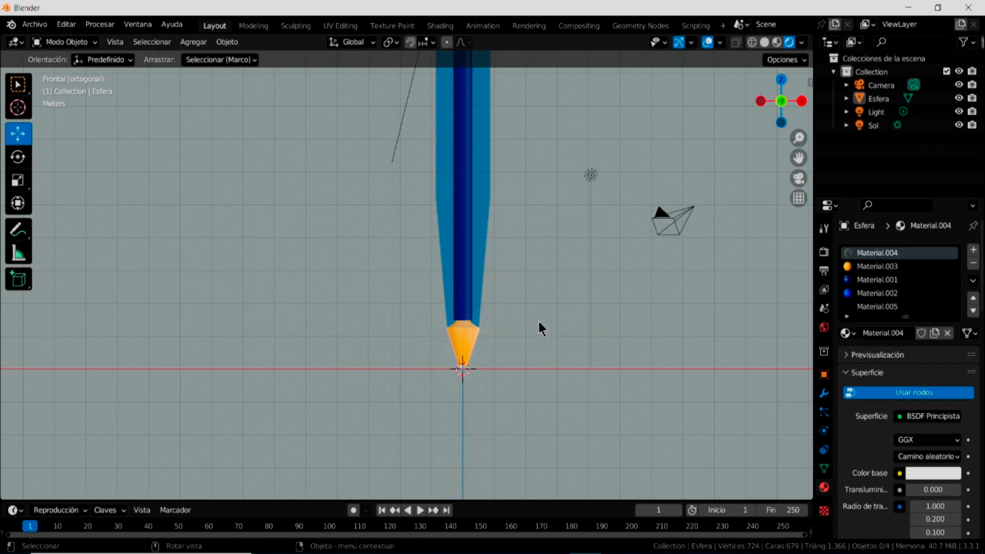
Step: Select the joined pen and move it freely as one object, about -11.7 m in X, -1.2 m in Y and -1.43 m in Z
{"action": "scroll", "coordinate": [539, 322], "scroll_direction": "down", "scroll_amount": 1}
{"action": "scroll", "coordinate": [536, 328], "scroll_direction": "up", "scroll_amount": 8}
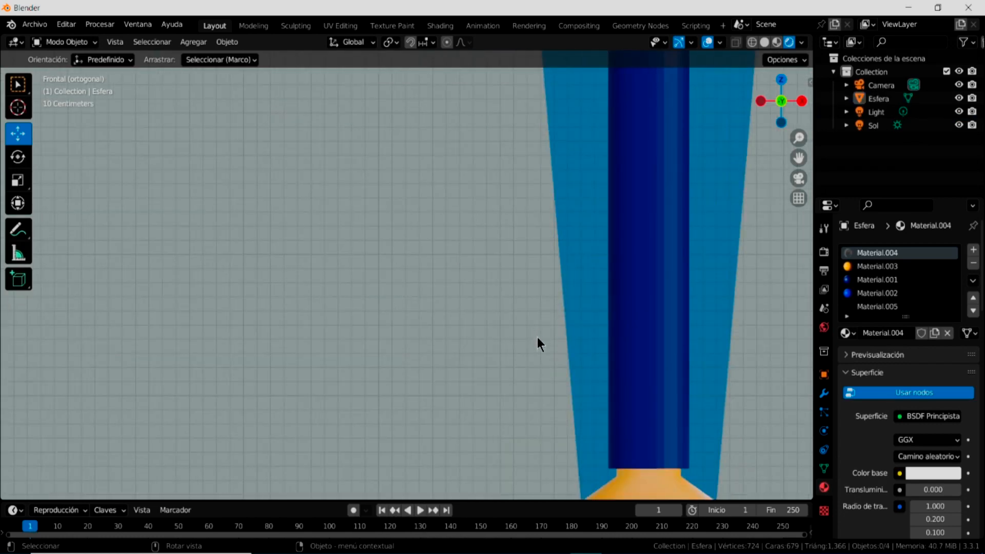
{"action": "scroll", "coordinate": [536, 337], "scroll_direction": "up", "scroll_amount": 1}
{"action": "scroll", "coordinate": [537, 339], "scroll_direction": "down", "scroll_amount": 5}
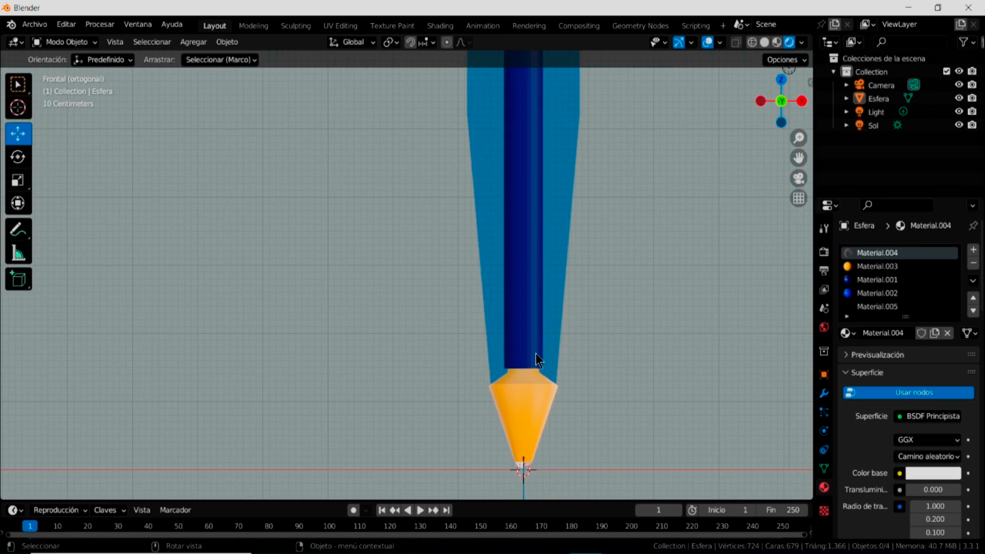
{"action": "scroll", "coordinate": [536, 354], "scroll_direction": "down", "scroll_amount": 6}
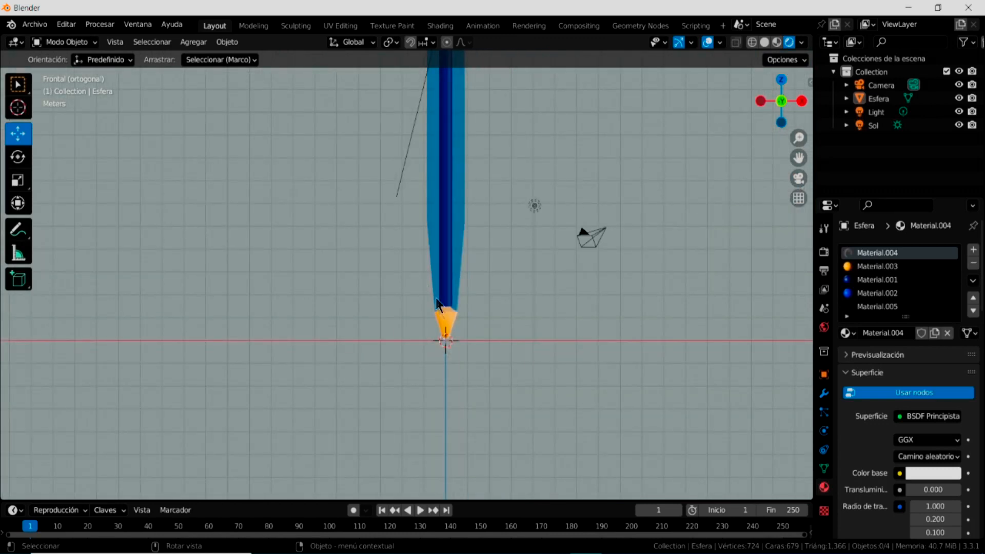
{"action": "left_click", "coordinate": [446, 325]}
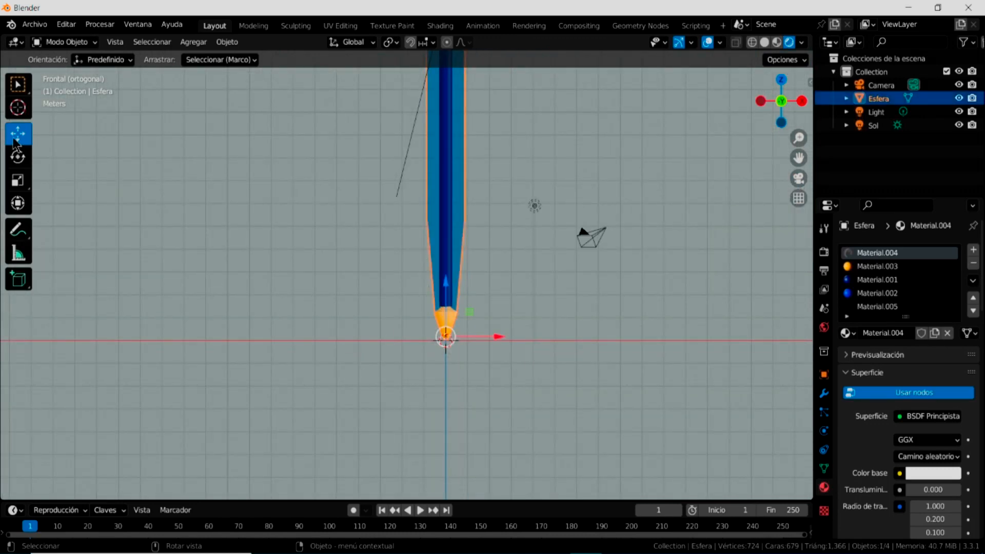
{"action": "left_click_drag", "start_coordinate": [445, 341], "coordinate": [439, 342]}
{"action": "mouse_move", "coordinate": [439, 341]}
{"action": "middle_mouse_down"}
{"action": "mouse_move", "coordinate": [452, 282]}
{"action": "mouse_move", "coordinate": [459, 294]}
{"action": "mouse_move", "coordinate": [439, 346]}
{"action": "mouse_move", "coordinate": [464, 387]}
{"action": "mouse_move", "coordinate": [403, 359]}
{"action": "middle_mouse_up"}
{"action": "mouse_move", "coordinate": [420, 306]}
{"action": "left_mouse_down"}
{"action": "mouse_move", "coordinate": [418, 293]}
{"action": "mouse_move", "coordinate": [341, 242]}
{"action": "mouse_move", "coordinate": [318, 328]}
{"action": "left_mouse_up"}
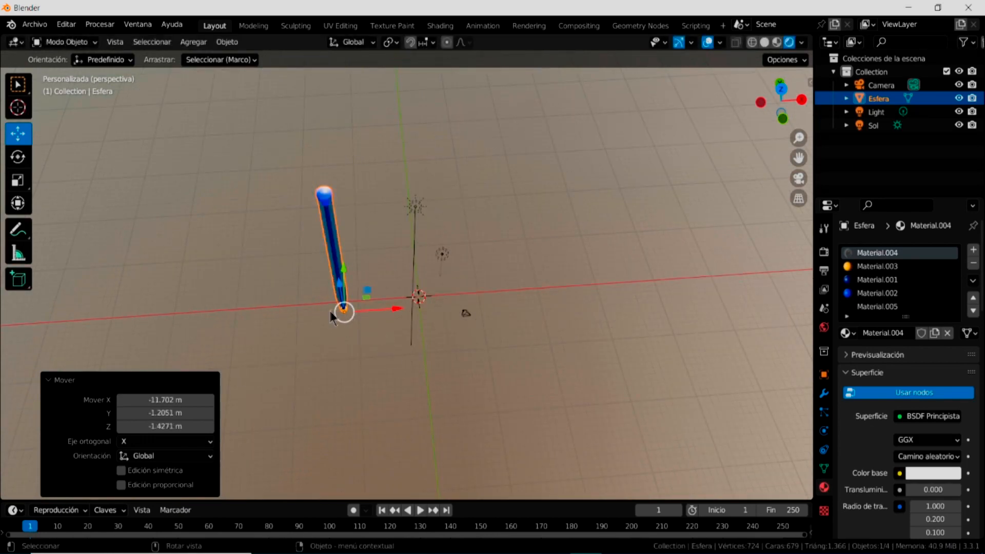
Step: Move the pen back across the scene, ending with a shift of about 18.69 m in X, -2.24 m in Y and -0.52 m in Z
{"action": "scroll", "coordinate": [338, 316], "scroll_direction": "down", "scroll_amount": 2}
{"action": "key", "text": "g"}
{"action": "mouse_move", "coordinate": [335, 300]}
{"action": "left_mouse_down"}
{"action": "mouse_move", "coordinate": [318, 302]}
{"action": "mouse_move", "coordinate": [335, 259]}
{"action": "mouse_move", "coordinate": [316, 314]}
{"action": "mouse_move", "coordinate": [364, 291]}
{"action": "mouse_move", "coordinate": [436, 281]}
{"action": "mouse_move", "coordinate": [493, 200]}
{"action": "mouse_move", "coordinate": [507, 298]}
{"action": "left_mouse_up"}
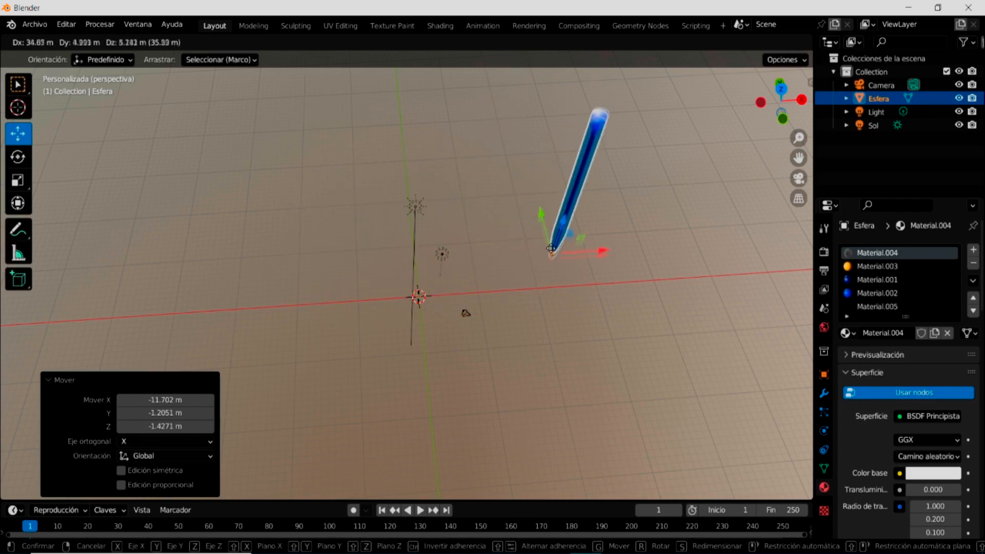
{"action": "left_click_drag", "start_coordinate": [486, 322], "coordinate": [458, 319]}
Step: Examine the joined pen along its full length from several angles
{"action": "mouse_move", "coordinate": [529, 336]}
{"action": "middle_mouse_down"}
{"action": "mouse_move", "coordinate": [537, 272]}
{"action": "mouse_move", "coordinate": [435, 316]}
{"action": "mouse_move", "coordinate": [485, 327]}
{"action": "mouse_move", "coordinate": [470, 300]}
{"action": "middle_mouse_up"}
{"action": "scroll", "coordinate": [471, 305], "scroll_direction": "up", "scroll_amount": 2}
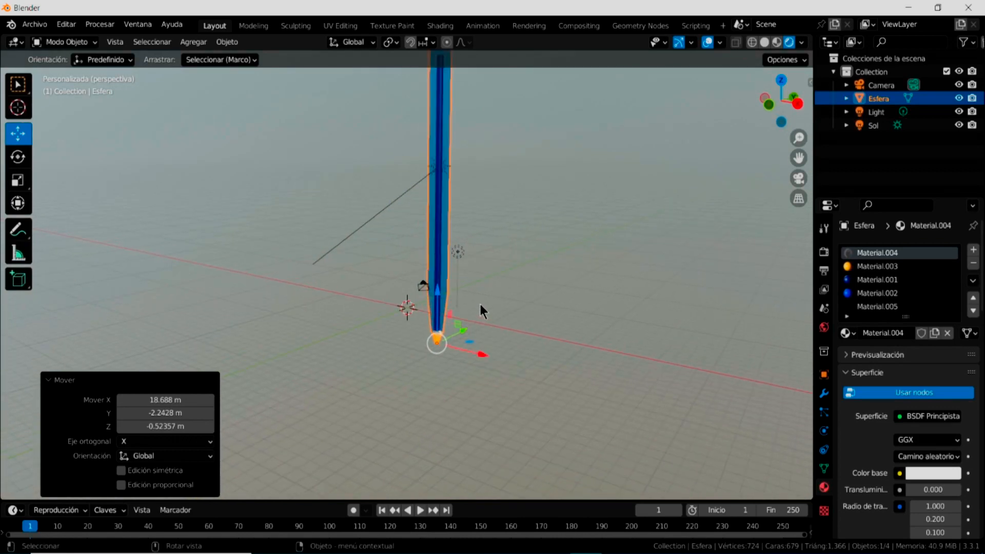
{"action": "mouse_move", "coordinate": [537, 300]}
{"action": "middle_mouse_down", "text": "shift"}
{"action": "mouse_move", "coordinate": [532, 423]}
{"action": "mouse_move", "coordinate": [538, 355]}
{"action": "middle_mouse_up", "text": "shift"}
{"action": "scroll", "coordinate": [537, 398], "scroll_direction": "up", "scroll_amount": 1}
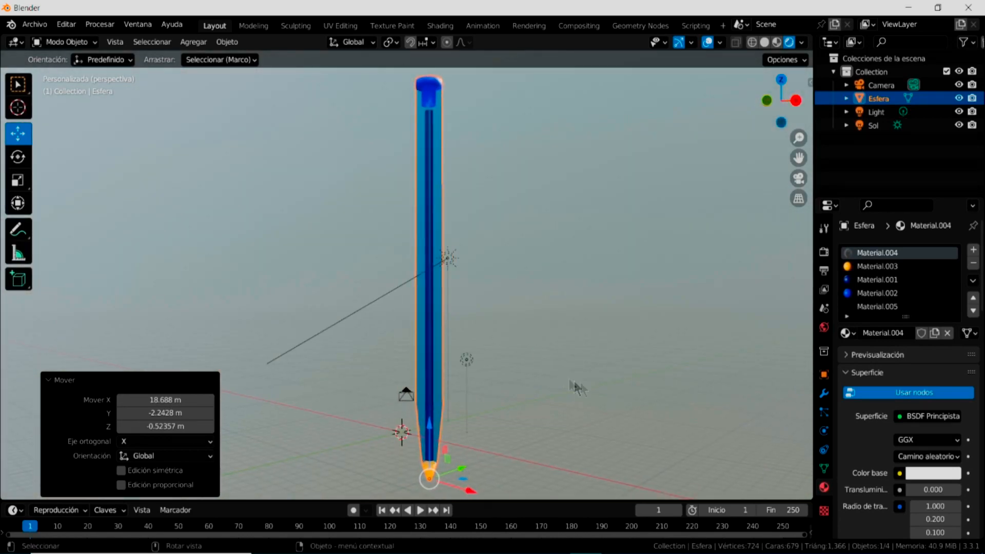
{"action": "mouse_move", "coordinate": [475, 363]}
{"action": "middle_mouse_down"}
{"action": "mouse_move", "coordinate": [480, 349]}
{"action": "mouse_move", "coordinate": [481, 362]}
{"action": "middle_mouse_up"}
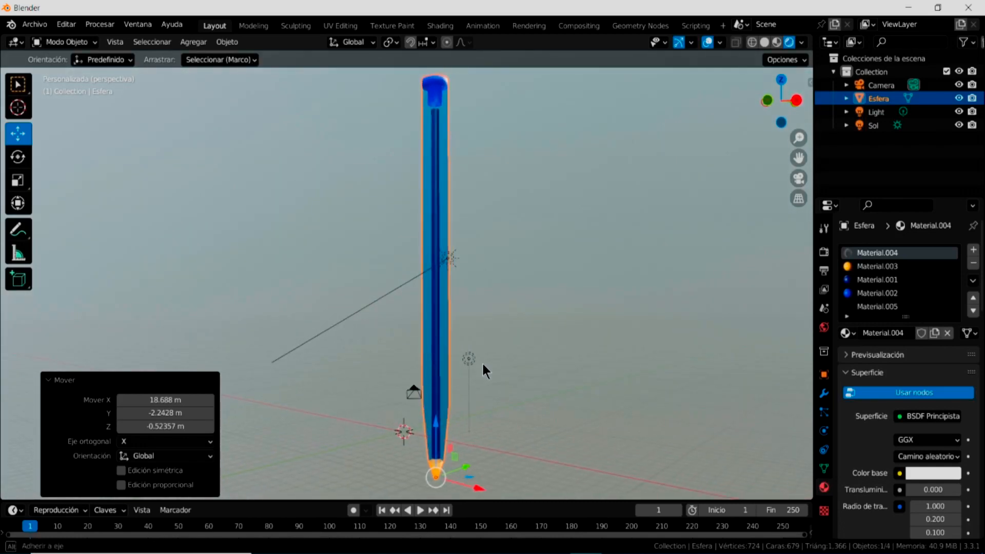
{"action": "scroll", "coordinate": [485, 406], "scroll_direction": "down", "scroll_amount": 2}
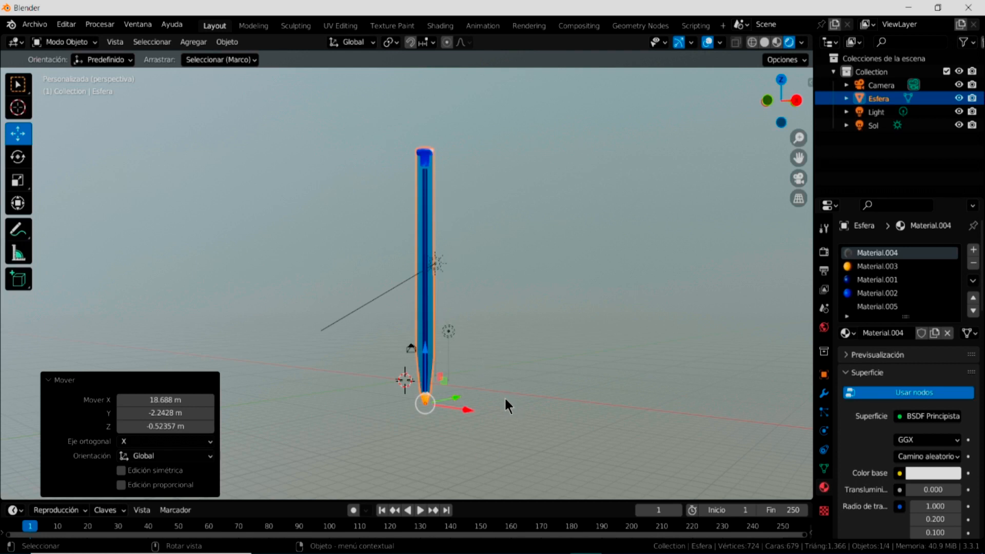
{"action": "mouse_move", "coordinate": [508, 387]}
{"action": "middle_mouse_down"}
{"action": "mouse_move", "coordinate": [509, 315]}
{"action": "mouse_move", "coordinate": [488, 414]}
{"action": "mouse_move", "coordinate": [496, 394]}
{"action": "middle_mouse_up"}
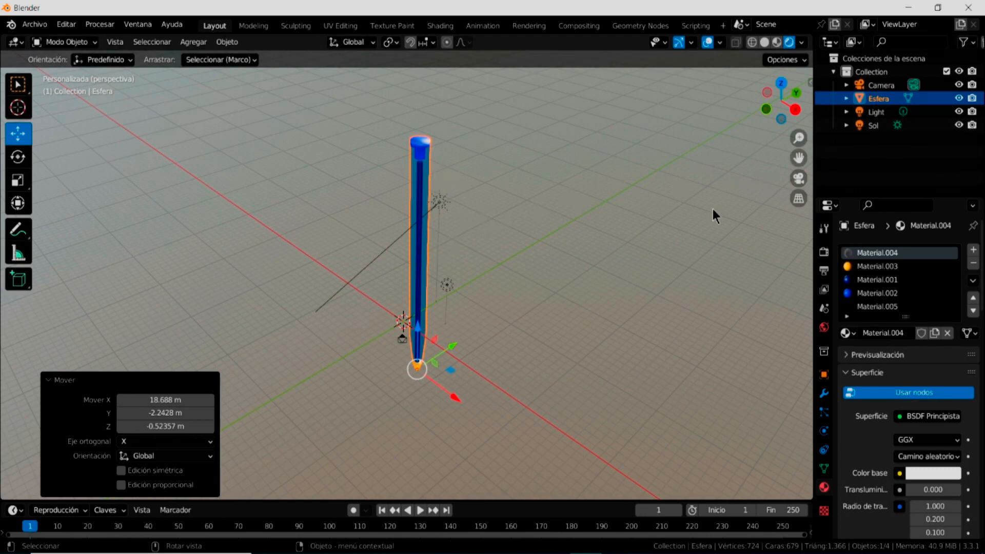
Step: Select the sun, hide the viewport overlays, and compare the pen's shading with the sun hidden and shown
{"action": "left_click", "coordinate": [898, 127]}
{"action": "left_click", "coordinate": [707, 42]}
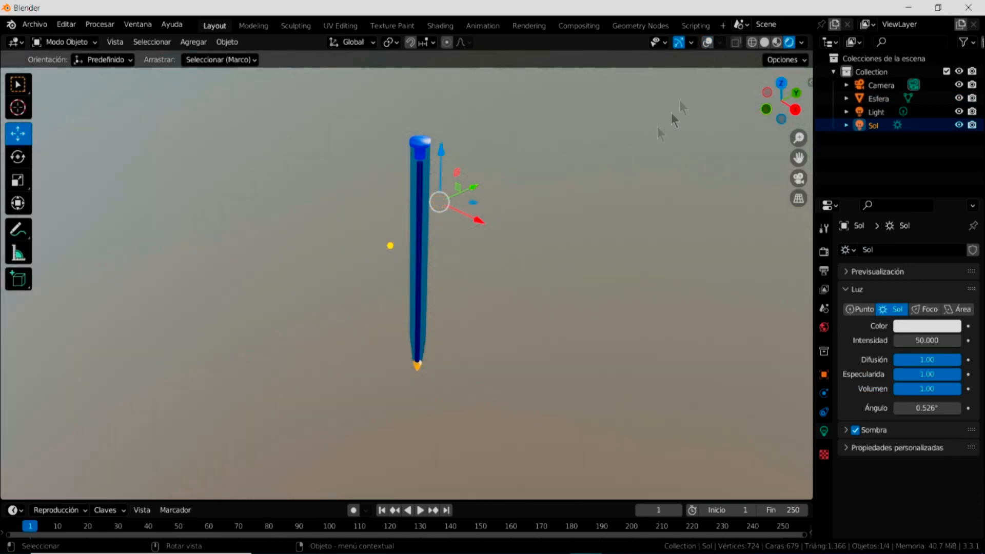
{"action": "left_click", "coordinate": [16, 85]}
{"action": "left_click", "coordinate": [959, 125]}
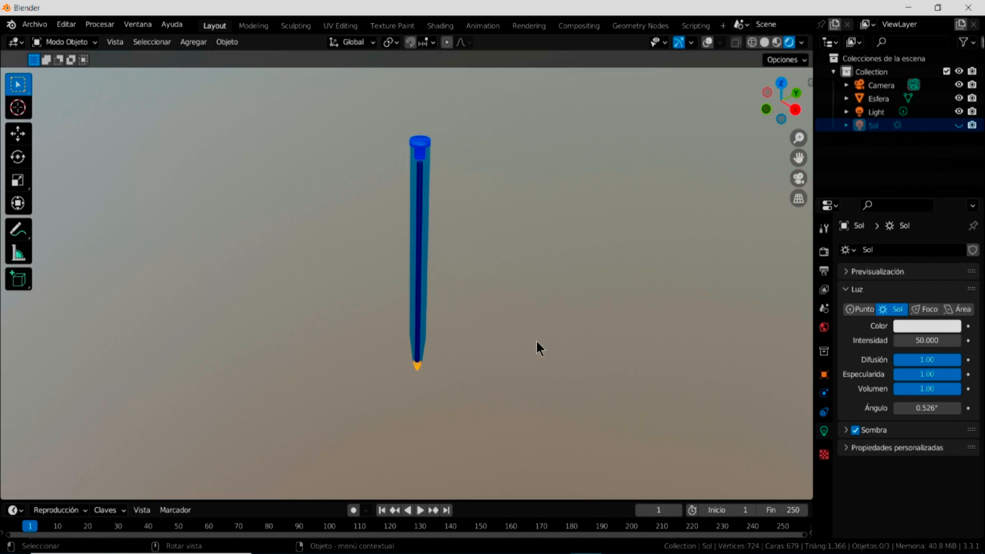
{"action": "left_click", "coordinate": [958, 125]}
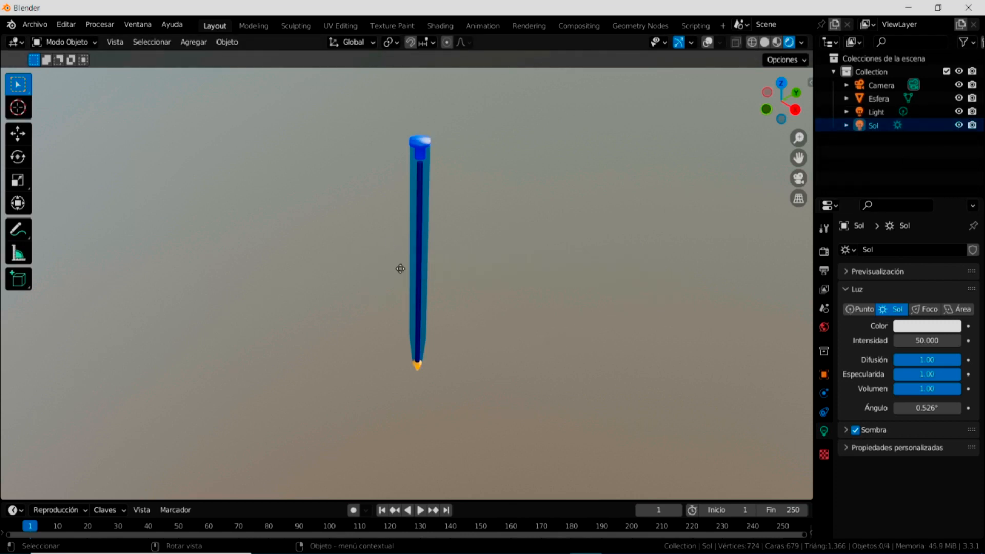
Step: Select the pen and move it freely, ending with a shift of about 9.06 m in X, 9.71 m in Y and -1.1 m in Z
{"action": "mouse_move", "coordinate": [441, 250]}
{"action": "left_mouse_down"}
{"action": "mouse_move", "coordinate": [622, 302]}
{"action": "mouse_move", "coordinate": [795, 334]}
{"action": "mouse_move", "coordinate": [207, 375]}
{"action": "mouse_move", "coordinate": [291, 442]}
{"action": "left_mouse_up"}
{"action": "left_click", "coordinate": [415, 362]}
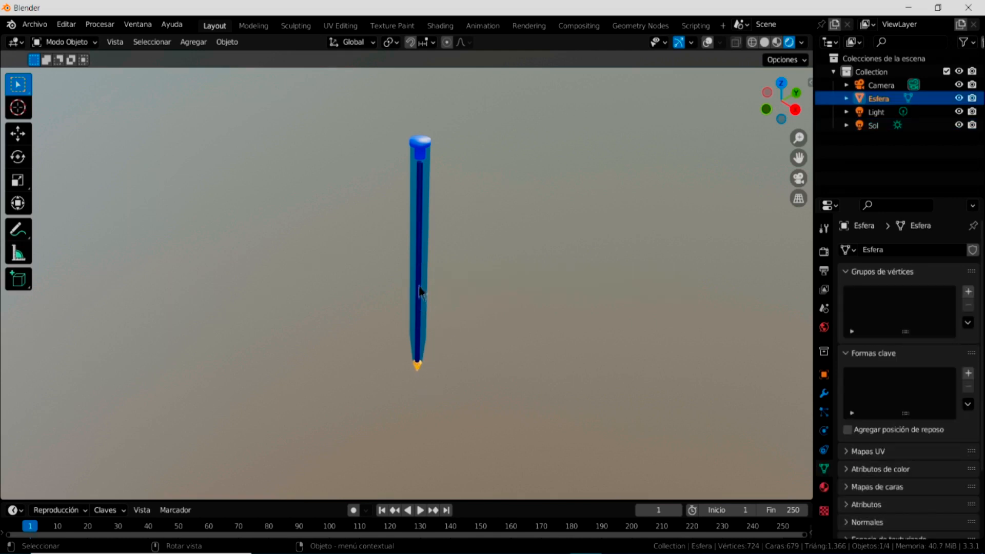
{"action": "left_click", "coordinate": [17, 144]}
{"action": "left_click_drag", "start_coordinate": [416, 370], "coordinate": [415, 367]}
{"action": "mouse_move", "coordinate": [442, 297]}
{"action": "middle_mouse_down"}
{"action": "mouse_move", "coordinate": [455, 316]}
{"action": "mouse_move", "coordinate": [429, 322]}
{"action": "middle_mouse_up"}
{"action": "mouse_move", "coordinate": [451, 398]}
{"action": "middle_mouse_down"}
{"action": "mouse_move", "coordinate": [471, 318]}
{"action": "mouse_move", "coordinate": [465, 345]}
{"action": "middle_mouse_up"}
{"action": "mouse_move", "coordinate": [413, 312]}
{"action": "middle_mouse_down"}
{"action": "mouse_move", "coordinate": [451, 296]}
{"action": "mouse_move", "coordinate": [447, 278]}
{"action": "mouse_move", "coordinate": [408, 334]}
{"action": "mouse_move", "coordinate": [401, 313]}
{"action": "mouse_move", "coordinate": [439, 311]}
{"action": "middle_mouse_up"}
{"action": "mouse_move", "coordinate": [375, 326]}
{"action": "left_mouse_down"}
{"action": "mouse_move", "coordinate": [392, 277]}
{"action": "mouse_move", "coordinate": [322, 330]}
{"action": "mouse_move", "coordinate": [431, 362]}
{"action": "mouse_move", "coordinate": [375, 287]}
{"action": "mouse_move", "coordinate": [334, 348]}
{"action": "mouse_move", "coordinate": [282, 334]}
{"action": "mouse_move", "coordinate": [345, 323]}
{"action": "mouse_move", "coordinate": [354, 345]}
{"action": "mouse_move", "coordinate": [327, 327]}
{"action": "mouse_move", "coordinate": [333, 300]}
{"action": "mouse_move", "coordinate": [339, 307]}
{"action": "mouse_move", "coordinate": [308, 333]}
{"action": "mouse_move", "coordinate": [376, 303]}
{"action": "mouse_move", "coordinate": [372, 328]}
{"action": "mouse_move", "coordinate": [316, 336]}
{"action": "mouse_move", "coordinate": [358, 320]}
{"action": "mouse_move", "coordinate": [364, 329]}
{"action": "mouse_move", "coordinate": [354, 319]}
{"action": "mouse_move", "coordinate": [288, 359]}
{"action": "mouse_move", "coordinate": [374, 320]}
{"action": "mouse_move", "coordinate": [370, 399]}
{"action": "mouse_move", "coordinate": [424, 308]}
{"action": "mouse_move", "coordinate": [454, 402]}
{"action": "mouse_move", "coordinate": [508, 324]}
{"action": "mouse_move", "coordinate": [377, 375]}
{"action": "mouse_move", "coordinate": [479, 354]}
{"action": "mouse_move", "coordinate": [466, 355]}
{"action": "left_mouse_up"}
{"action": "mouse_move", "coordinate": [466, 355]}
{"action": "middle_mouse_down"}
{"action": "mouse_move", "coordinate": [467, 310]}
{"action": "mouse_move", "coordinate": [445, 378]}
{"action": "middle_mouse_up"}
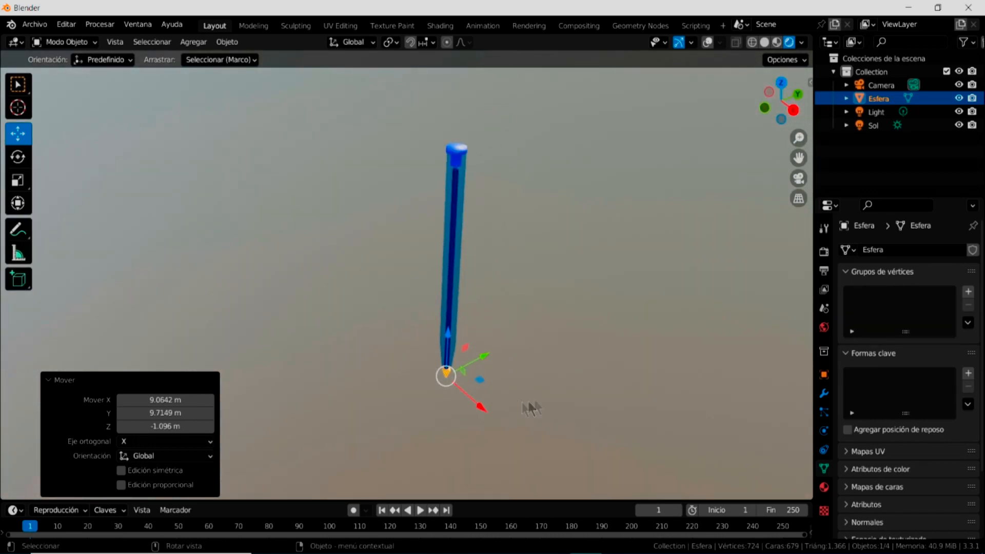